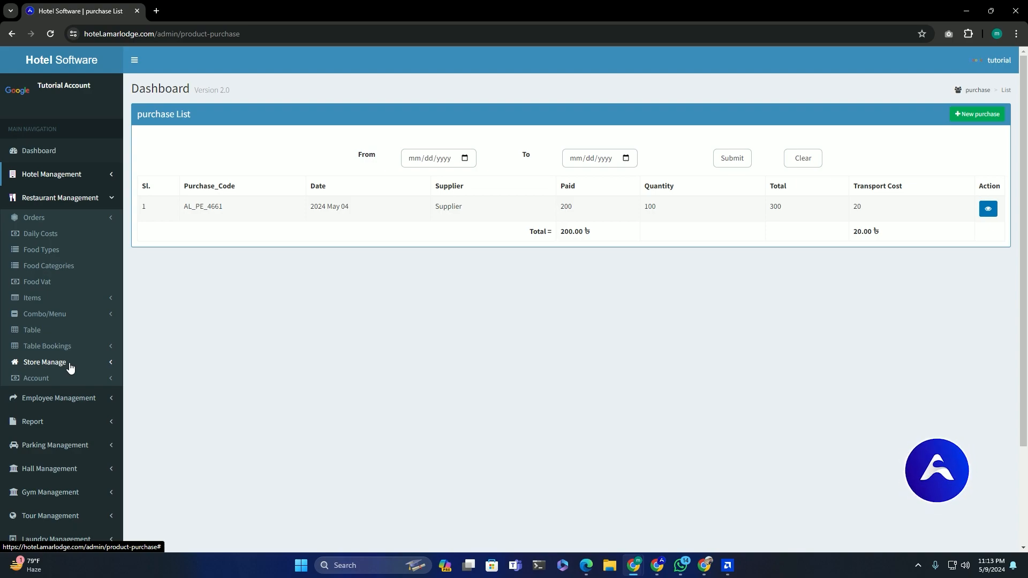
- Open the Unit page under Store Manage to view the still-empty unit list
{"action": "left_click", "coordinate": [70, 368]}
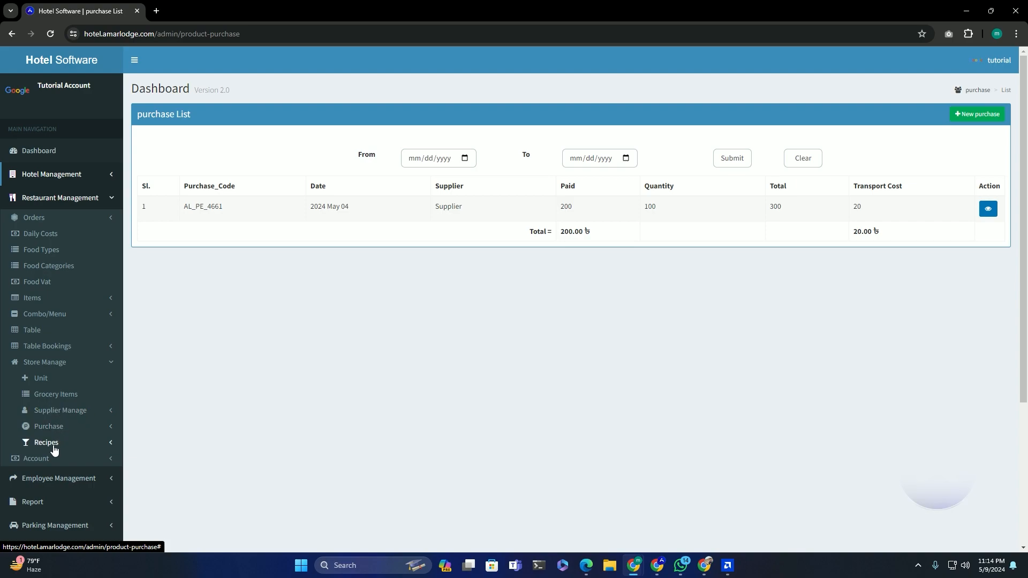
{"action": "left_click", "coordinate": [45, 381]}
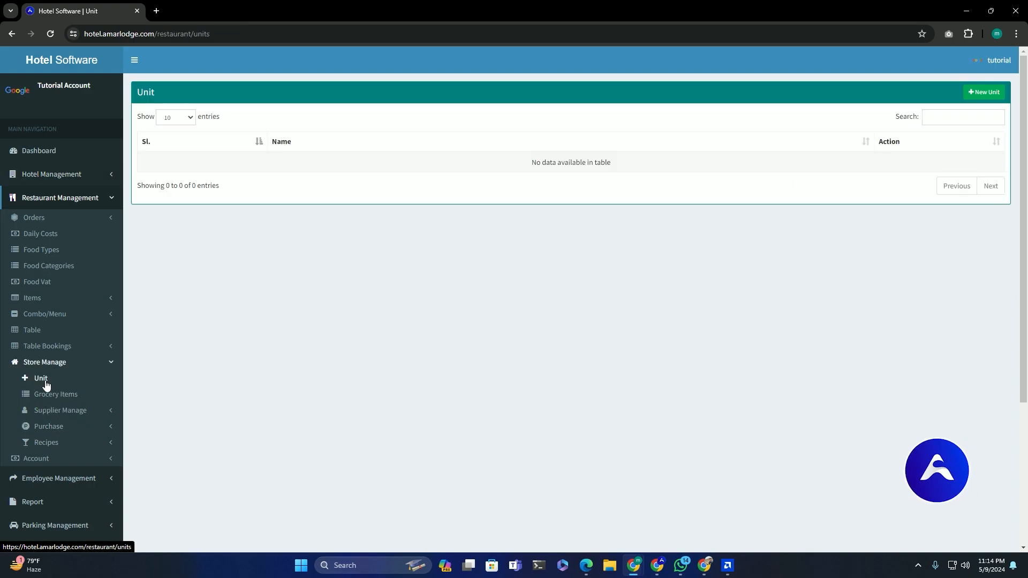
- Add the store units Kg and pcs
{"action": "left_click", "coordinate": [983, 92]}
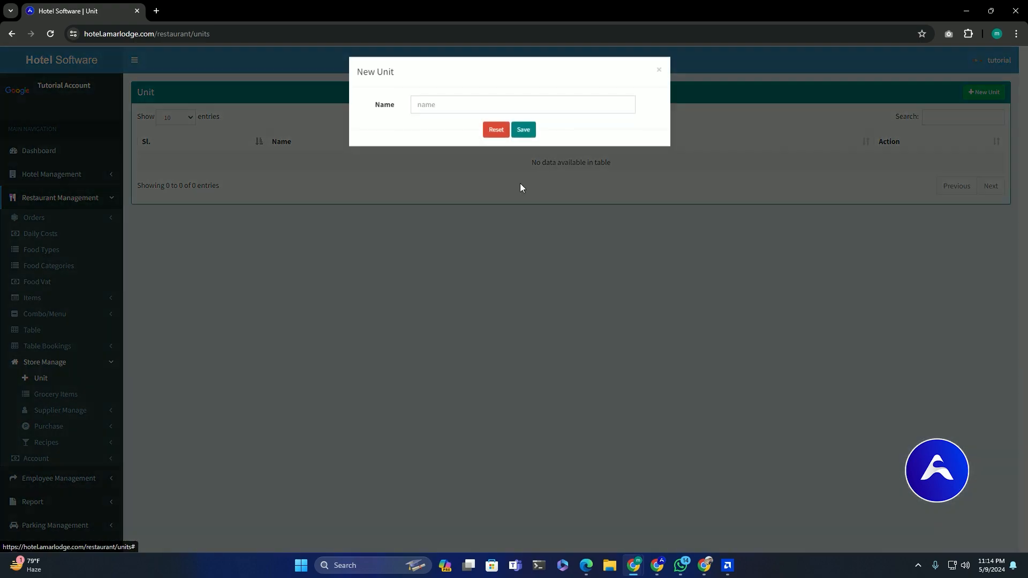
{"action": "left_click", "coordinate": [457, 113]}
{"action": "type", "text": "Kg"}
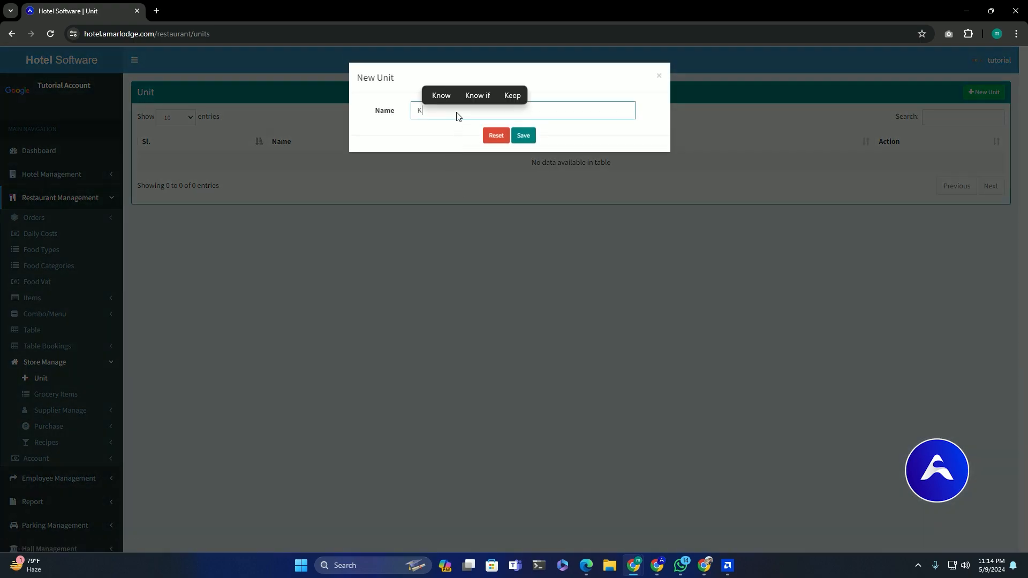
{"action": "left_click", "coordinate": [518, 135]}
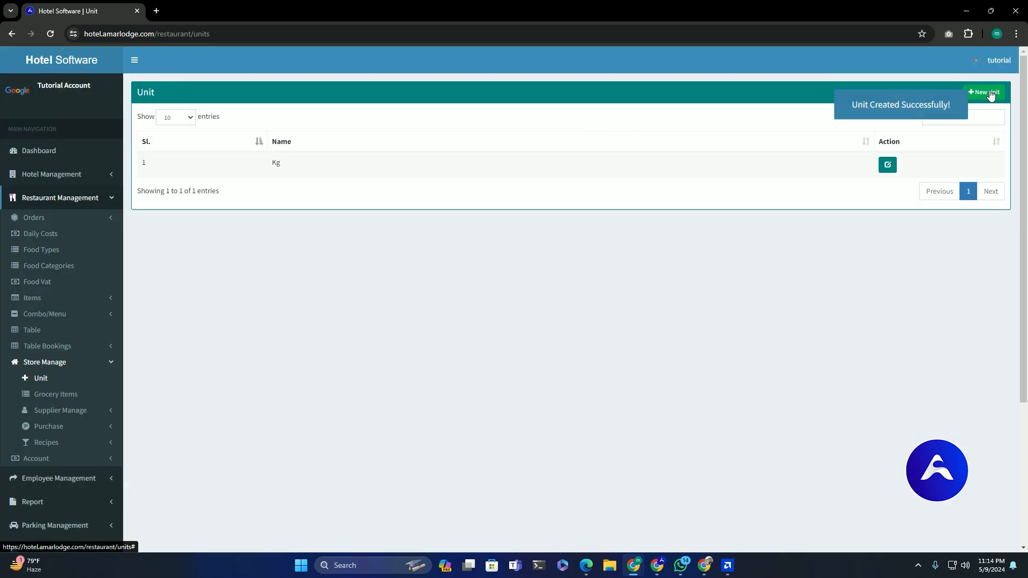
{"action": "left_click", "coordinate": [991, 94]}
{"action": "left_click", "coordinate": [489, 105]}
{"action": "type", "text": "pcs"}
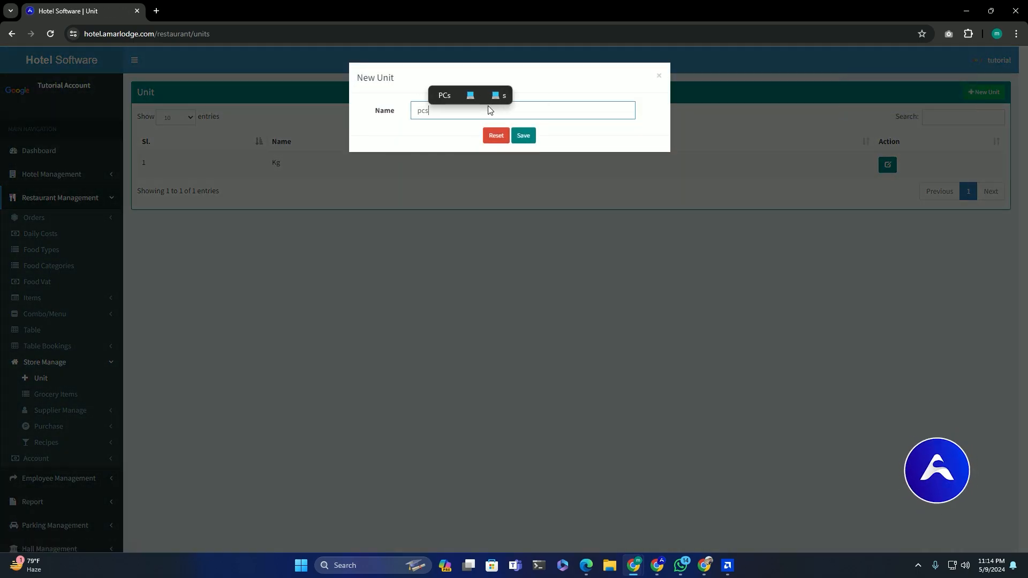
{"action": "left_click", "coordinate": [520, 136]}
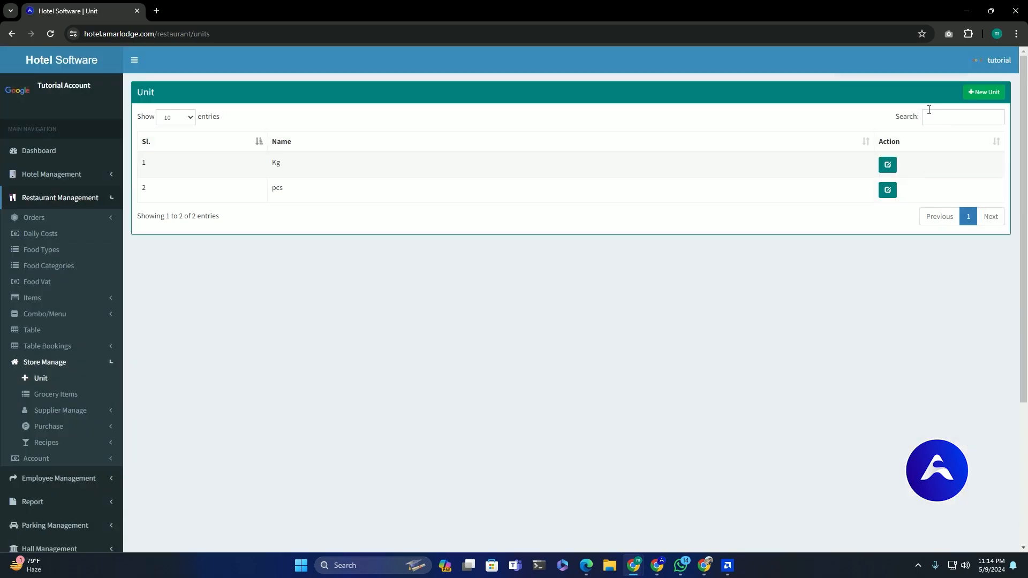
- Add a third unit named Litre, correcting the misspelt 'Liter'
{"action": "left_click", "coordinate": [986, 95]}
{"action": "left_click", "coordinate": [448, 109]}
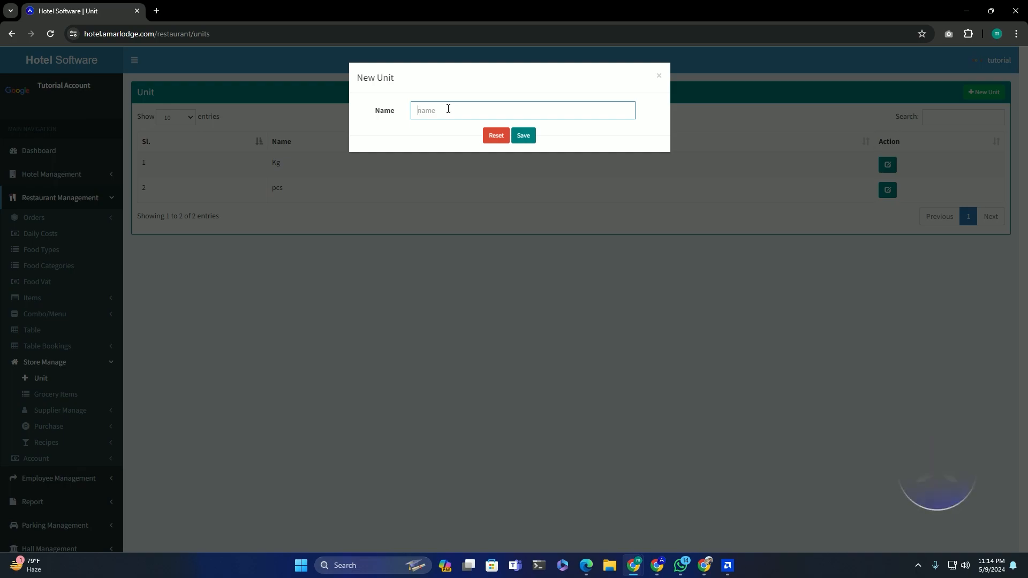
{"action": "type", "text": "Liter"}
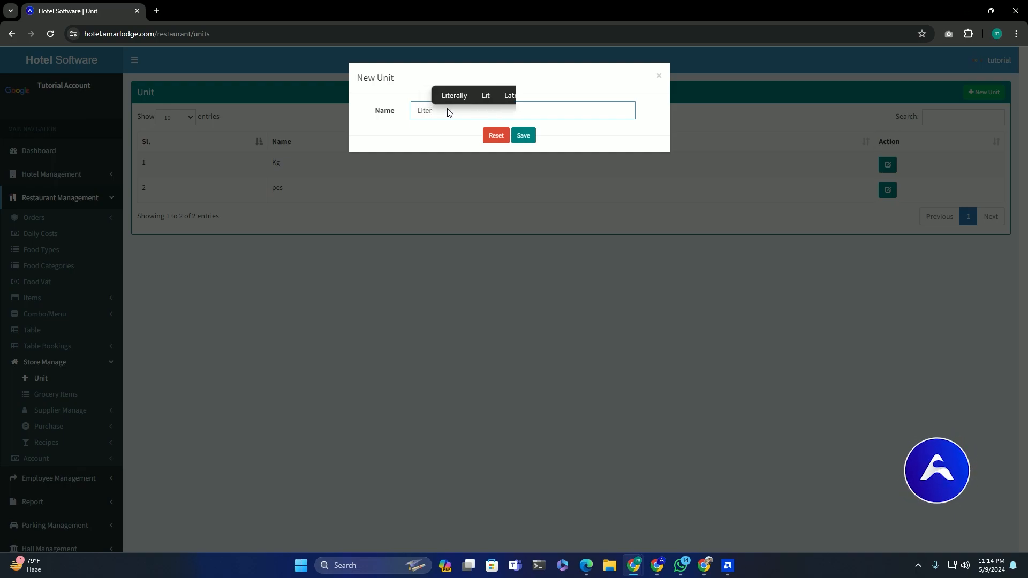
{"action": "key", "text": "BackSpace"}
{"action": "key", "text": "BackSpace"}
{"action": "type", "text": "re"}
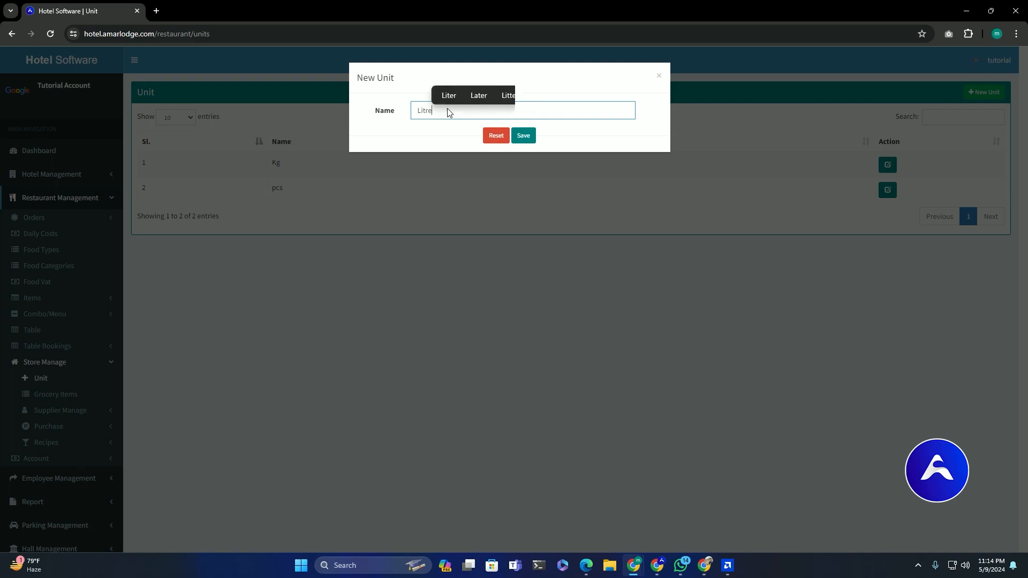
{"action": "left_click", "coordinate": [523, 136]}
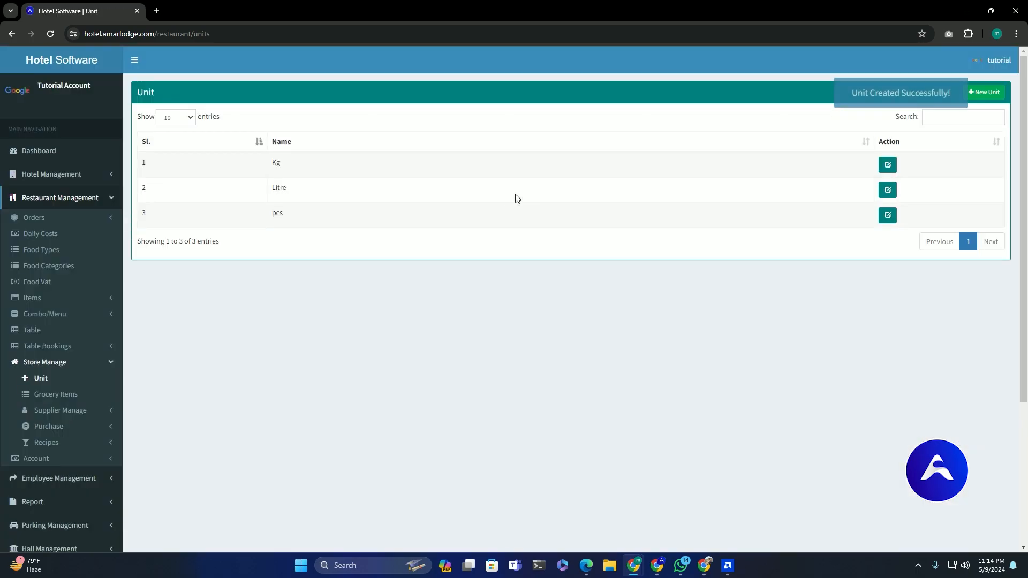
- Open the Restaurant Supplier page under Supplier Manage
{"action": "left_click", "coordinate": [56, 410]}
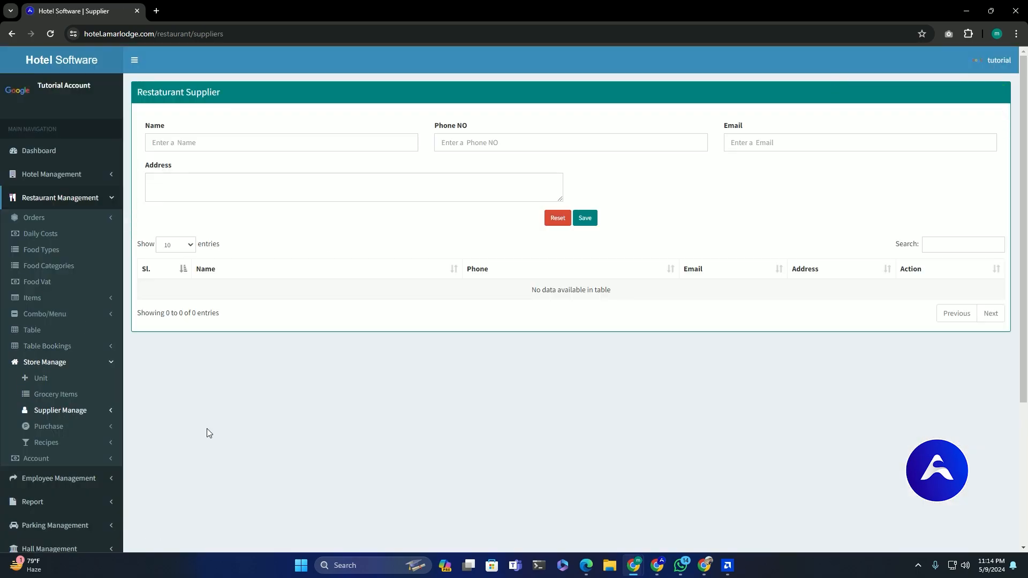
{"action": "left_click", "coordinate": [83, 410]}
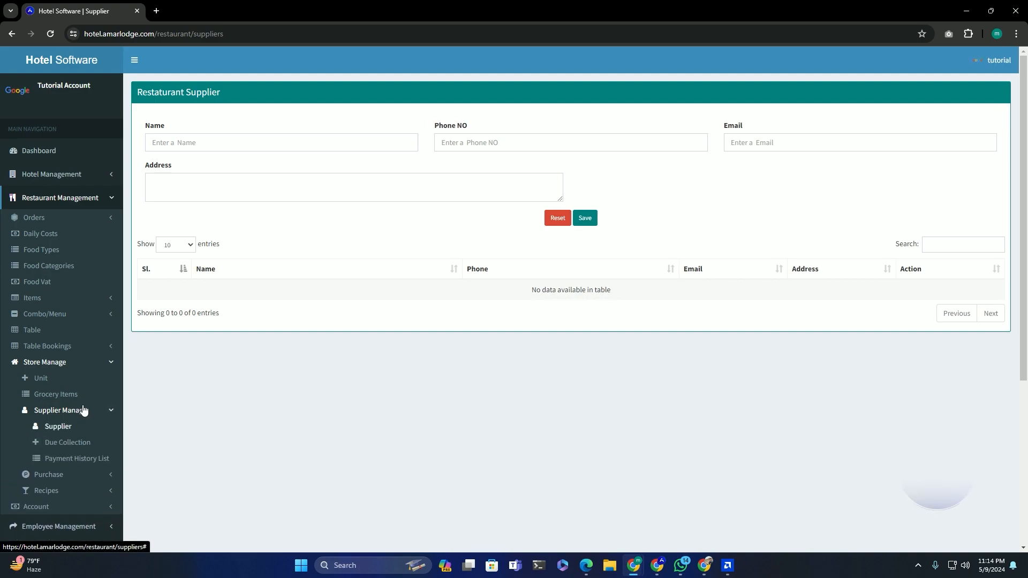
{"action": "left_click", "coordinate": [55, 429]}
- Save 'Supplier 1' with the supplier's phone number and e-mail address
{"action": "left_click", "coordinate": [222, 138]}
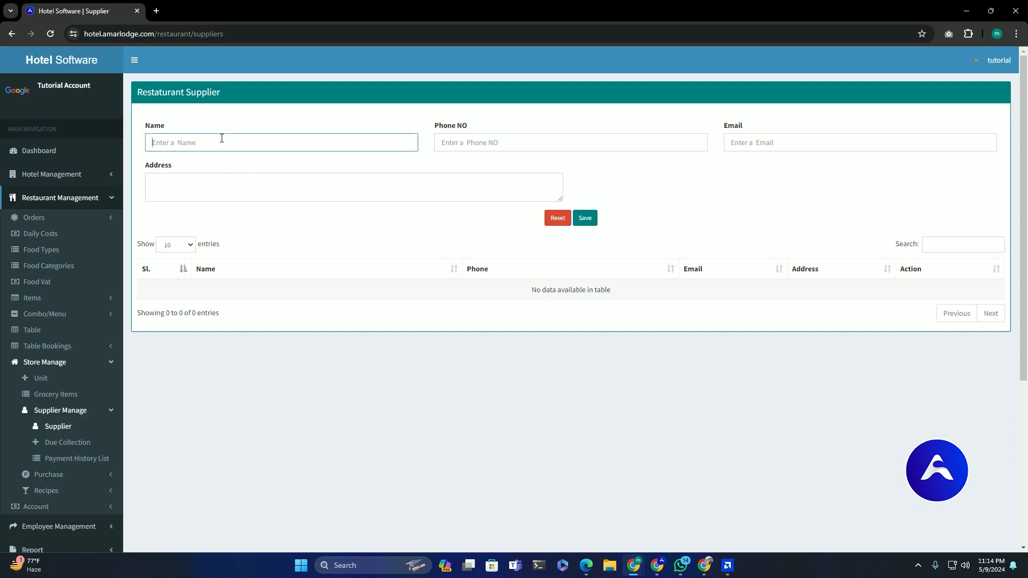
{"action": "type", "text": "Supplier"}
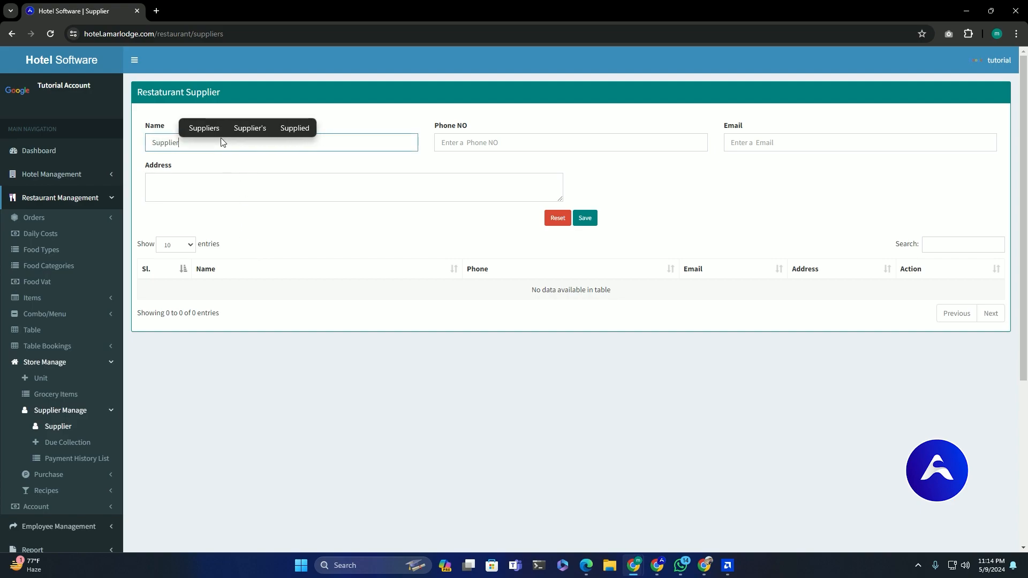
{"action": "type", "text": " 1"}
{"action": "left_click", "coordinate": [485, 139]}
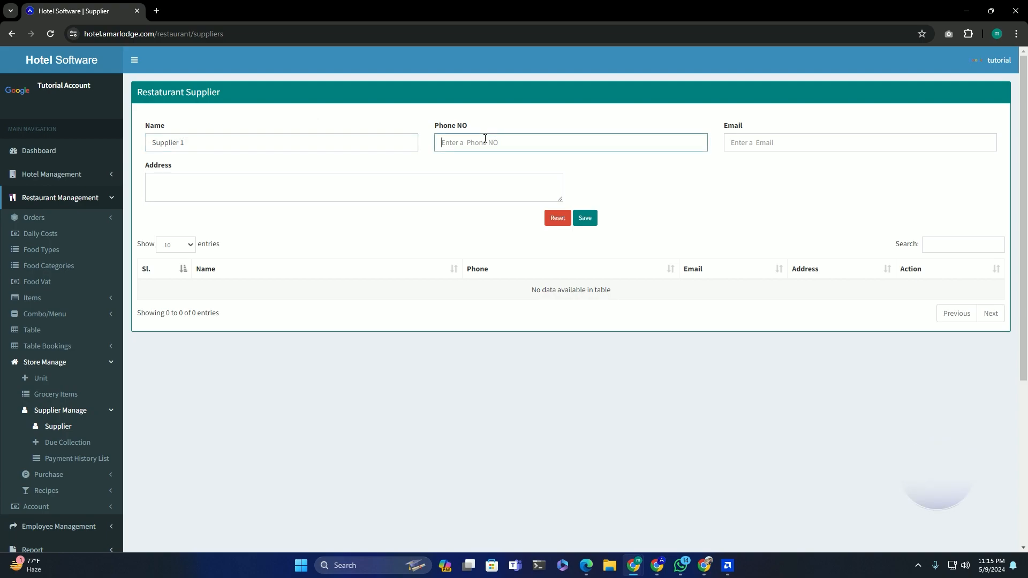
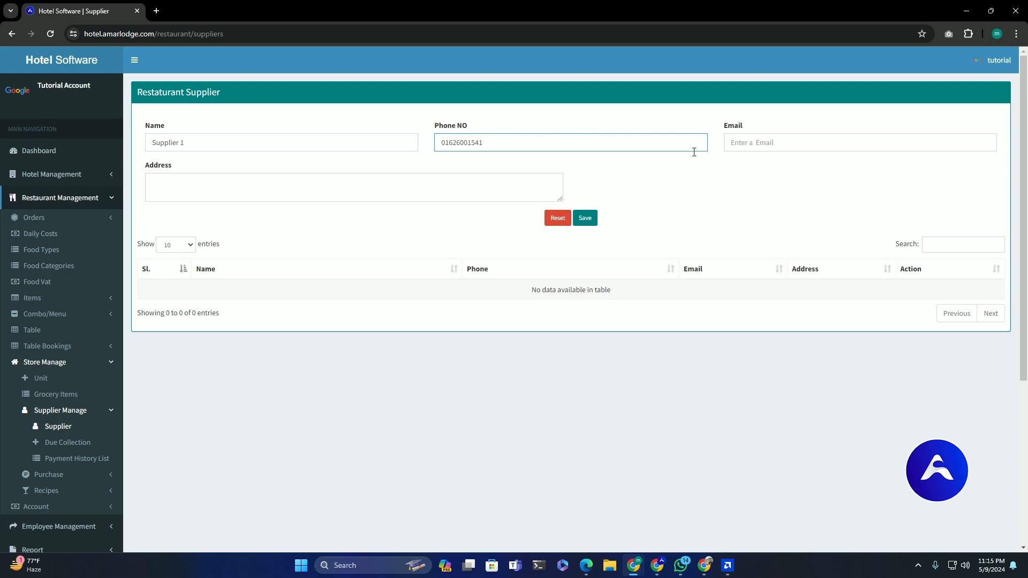
{"action": "left_click", "coordinate": [764, 142]}
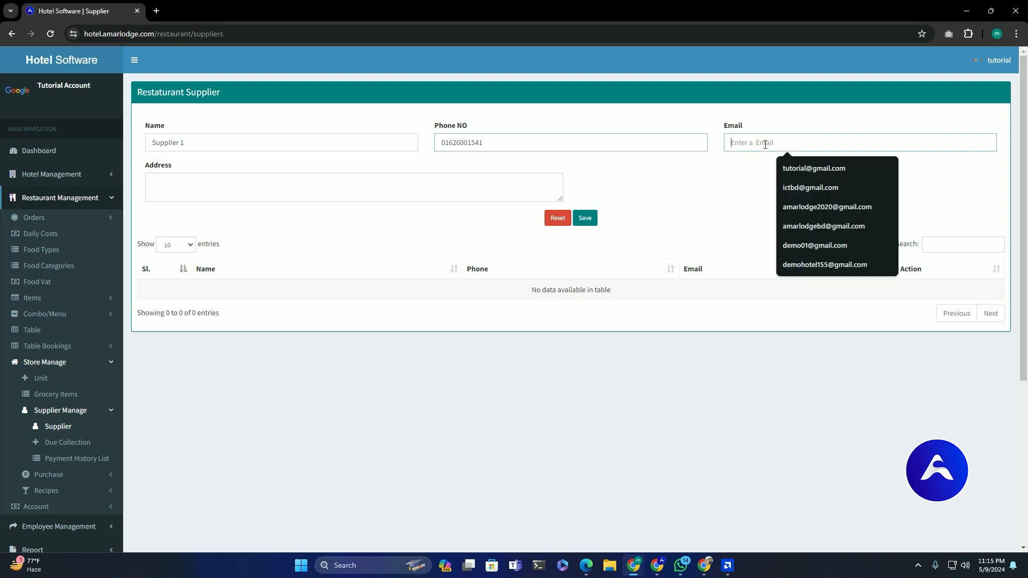
{"action": "left_click", "coordinate": [813, 168]}
{"action": "left_click", "coordinate": [585, 224]}
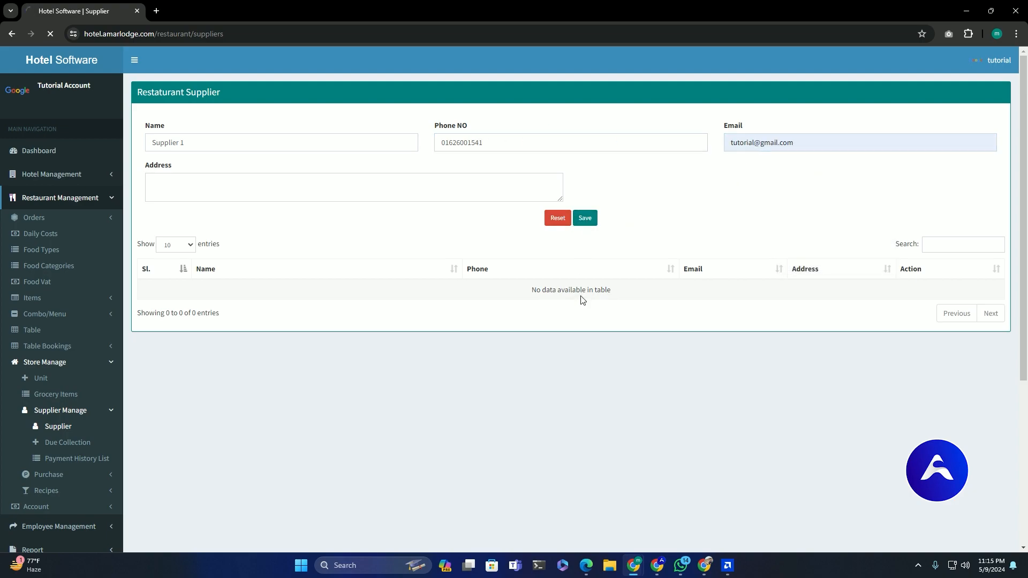
{"action": "left_click_drag", "start_coordinate": [196, 287], "coordinate": [266, 294]}
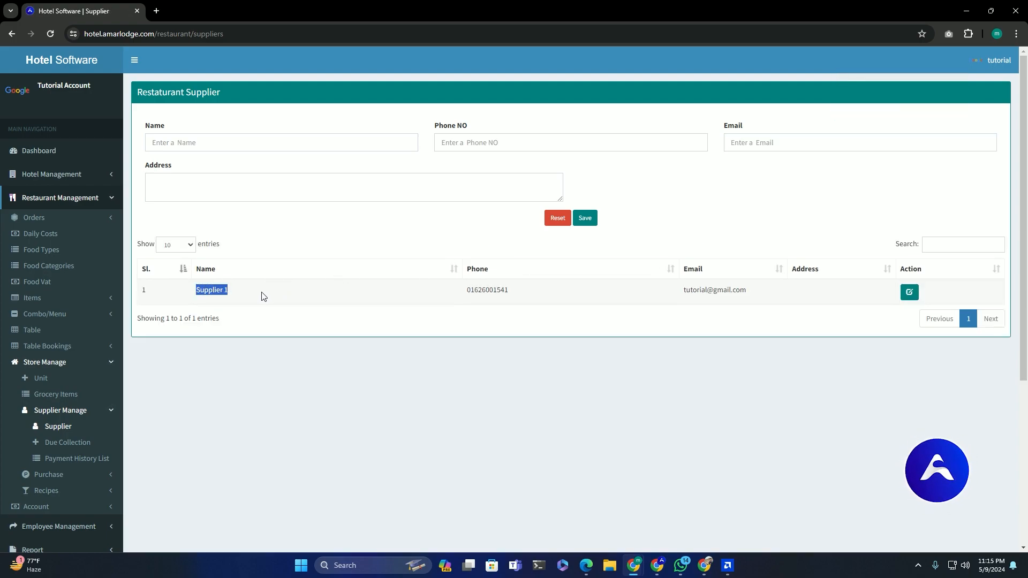
{"action": "scroll", "coordinate": [65, 393], "scroll_direction": "down", "scroll_amount": 1}
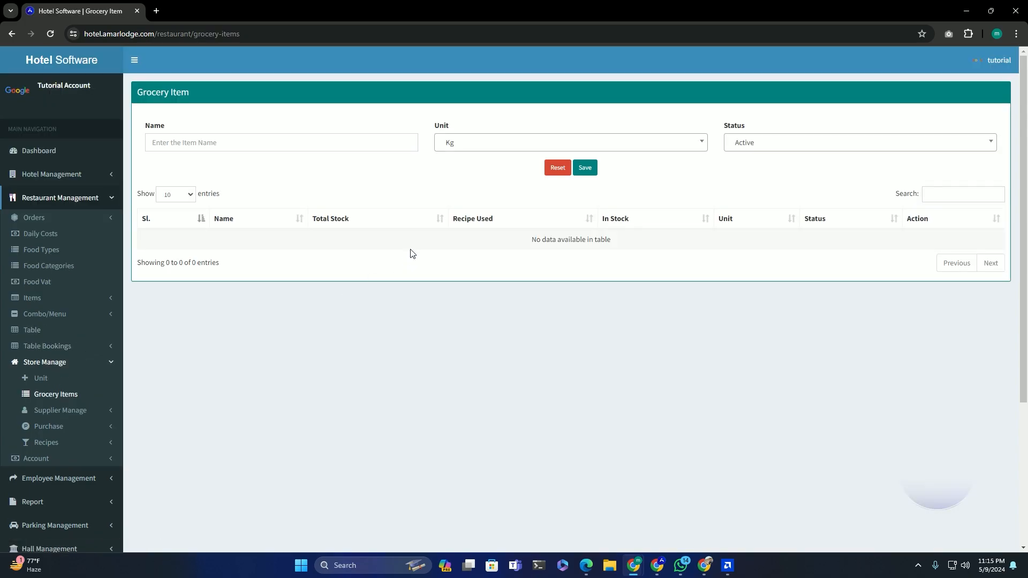
- Add the grocery items Potato (active, in Kg) and Rice
{"action": "left_click", "coordinate": [261, 140]}
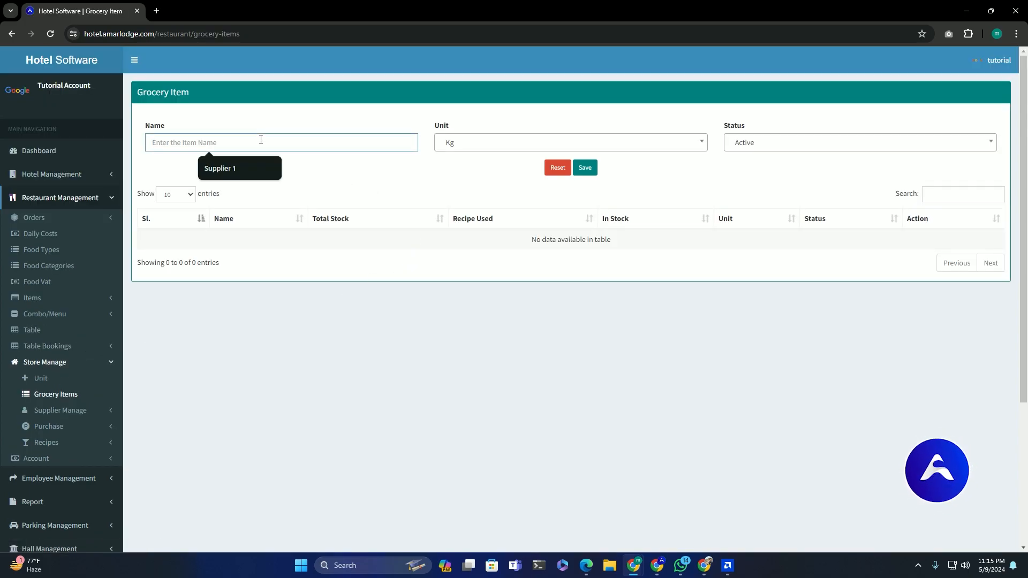
{"action": "type", "text": "Potato"}
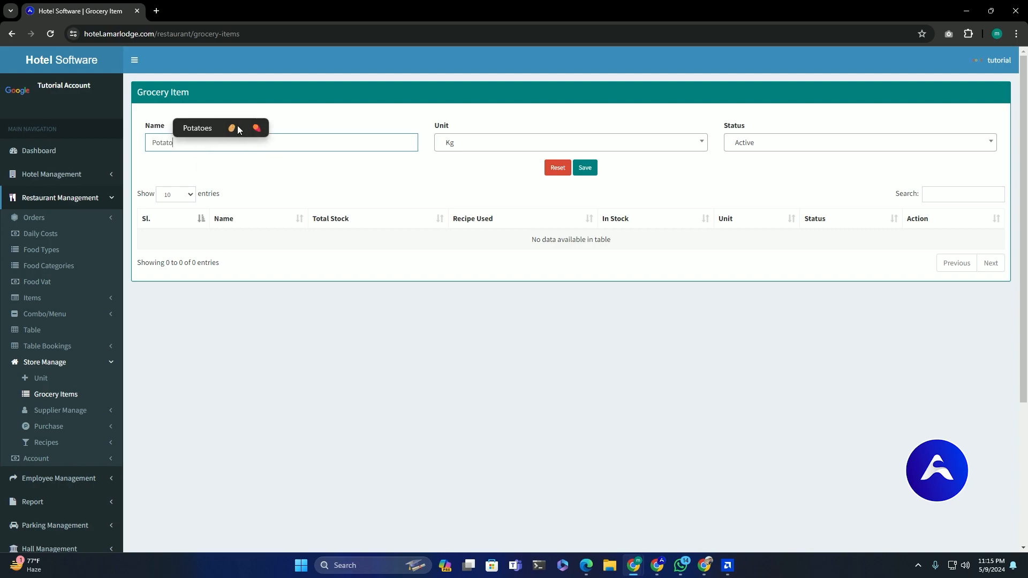
{"action": "left_click", "coordinate": [498, 144]}
{"action": "left_click", "coordinate": [453, 185]}
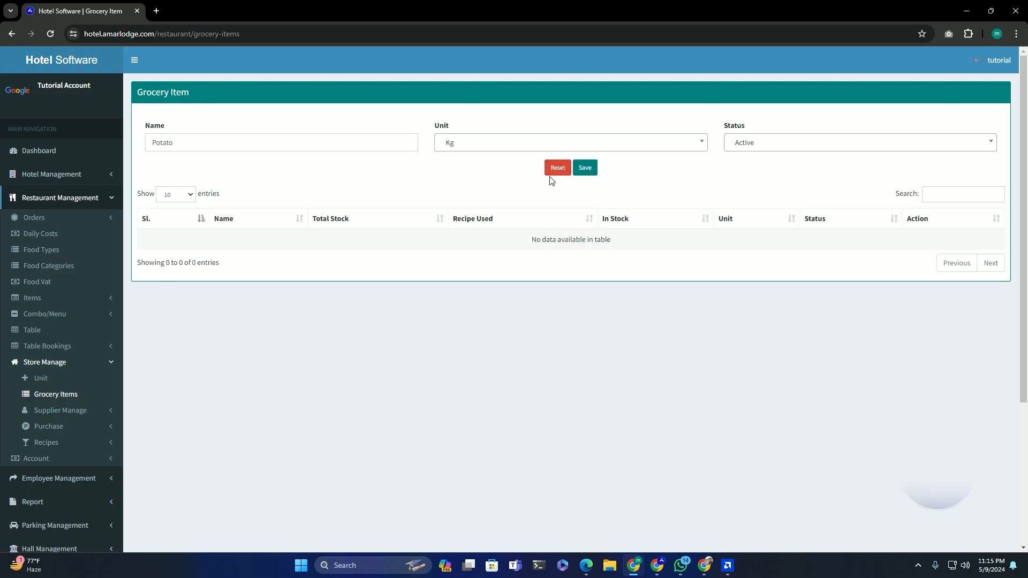
{"action": "left_click", "coordinate": [807, 143]}
{"action": "left_click", "coordinate": [585, 168]}
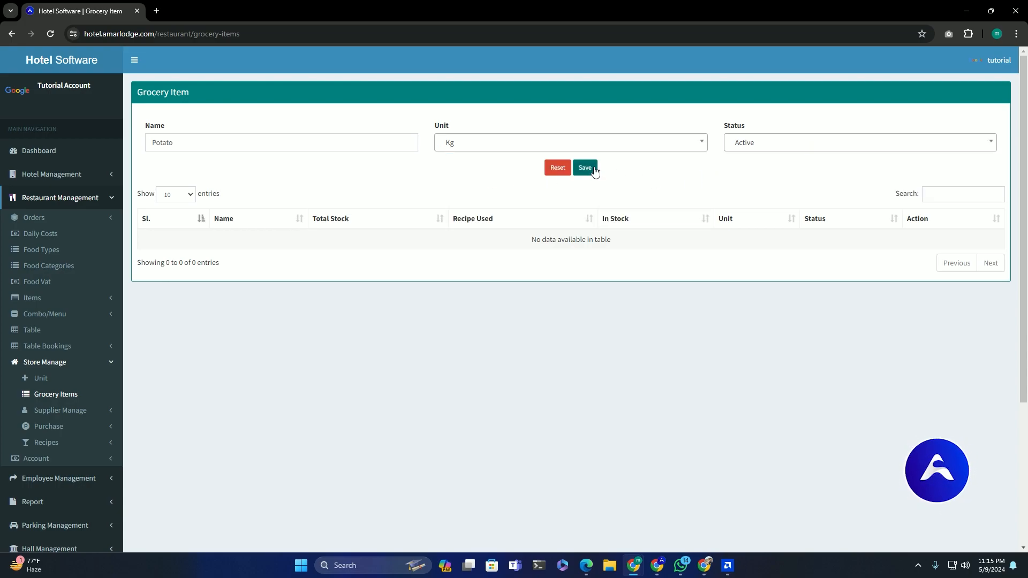
{"action": "left_click", "coordinate": [233, 143]}
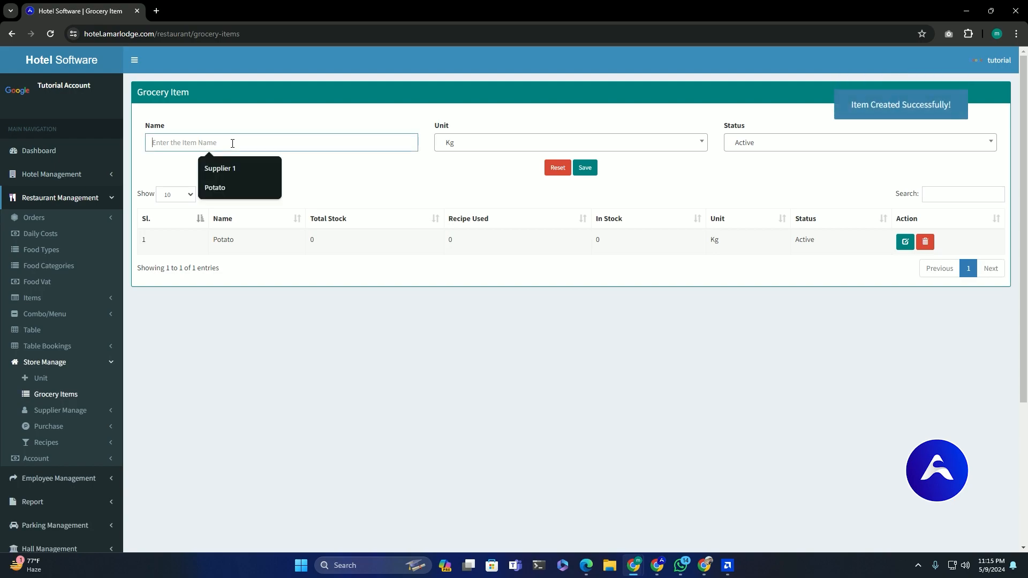
{"action": "type", "text": "Rice"}
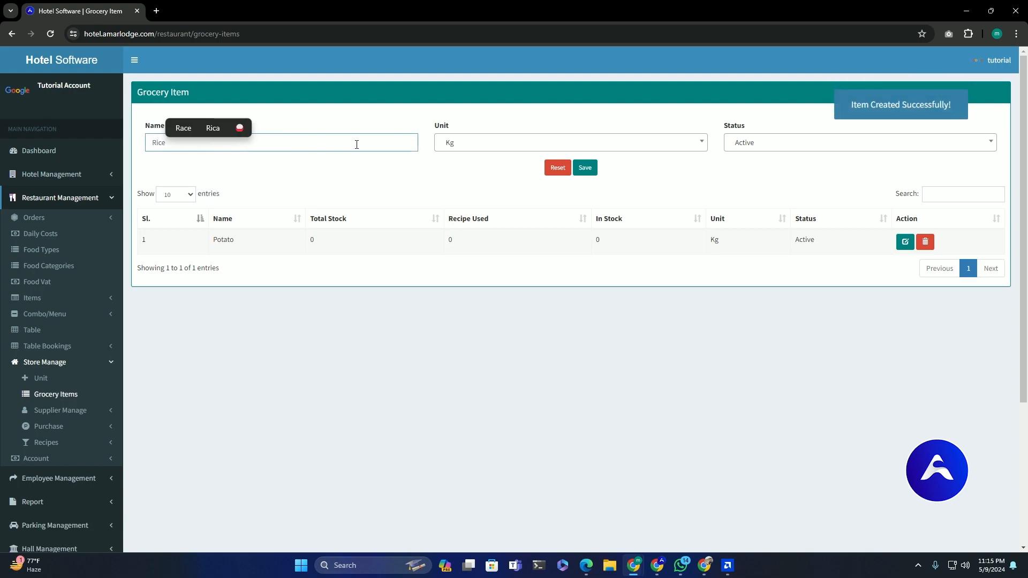
{"action": "left_click", "coordinate": [584, 168]}
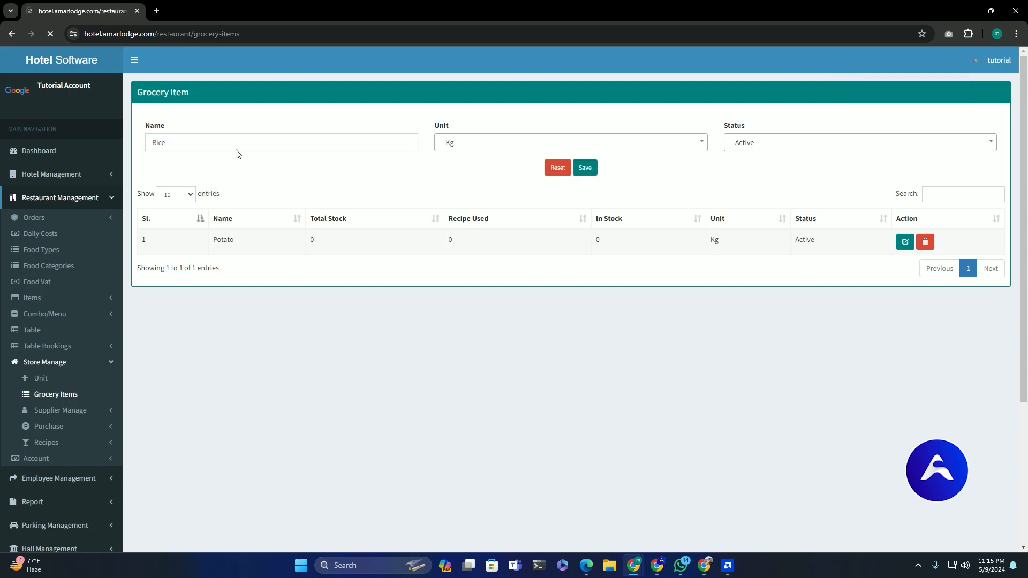
- Add Water as a grocery item measured in Litre
{"action": "left_click", "coordinate": [216, 143]}
{"action": "type", "text": "Water"}
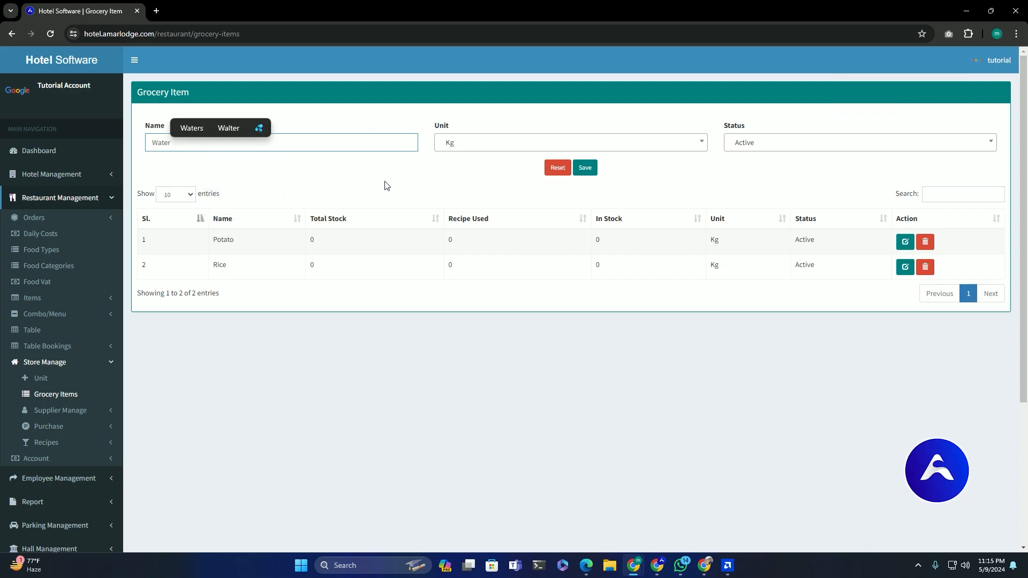
{"action": "left_click", "coordinate": [474, 148]}
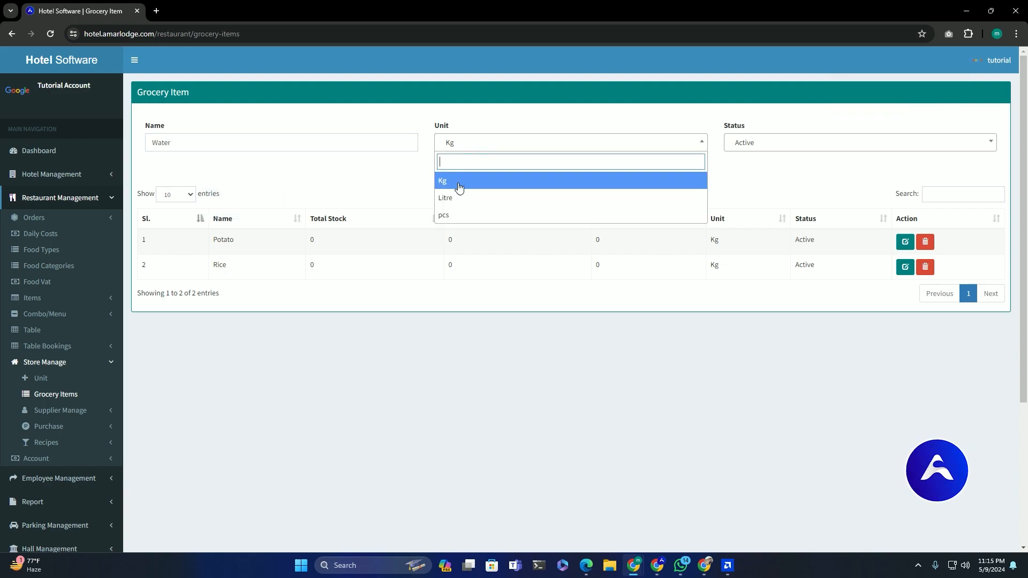
{"action": "left_click", "coordinate": [561, 197]}
{"action": "left_click", "coordinate": [585, 167]}
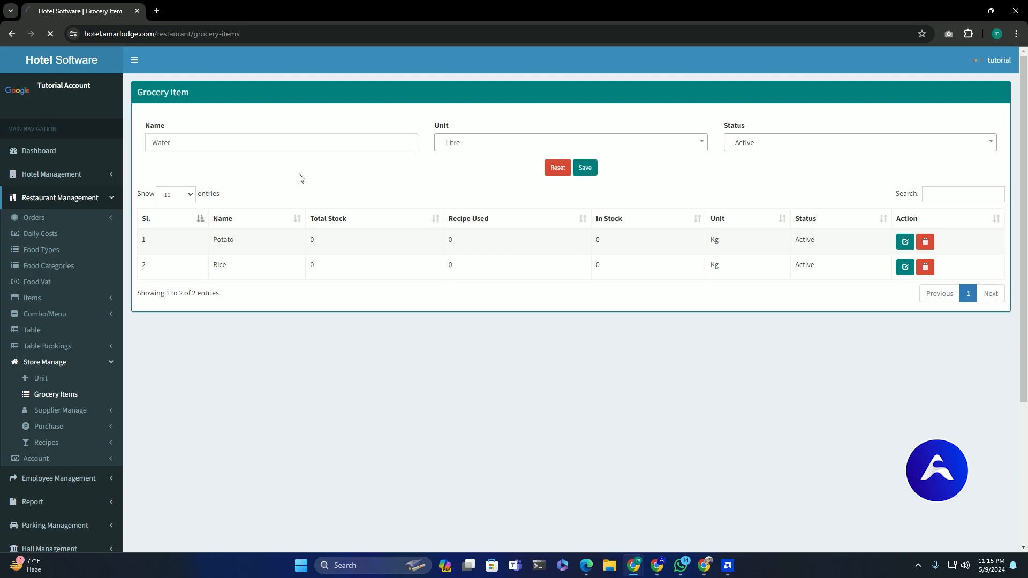
- Add Eggs as a grocery item measured in pcs
{"action": "left_click", "coordinate": [199, 144]}
{"action": "type", "text": "Eg"}
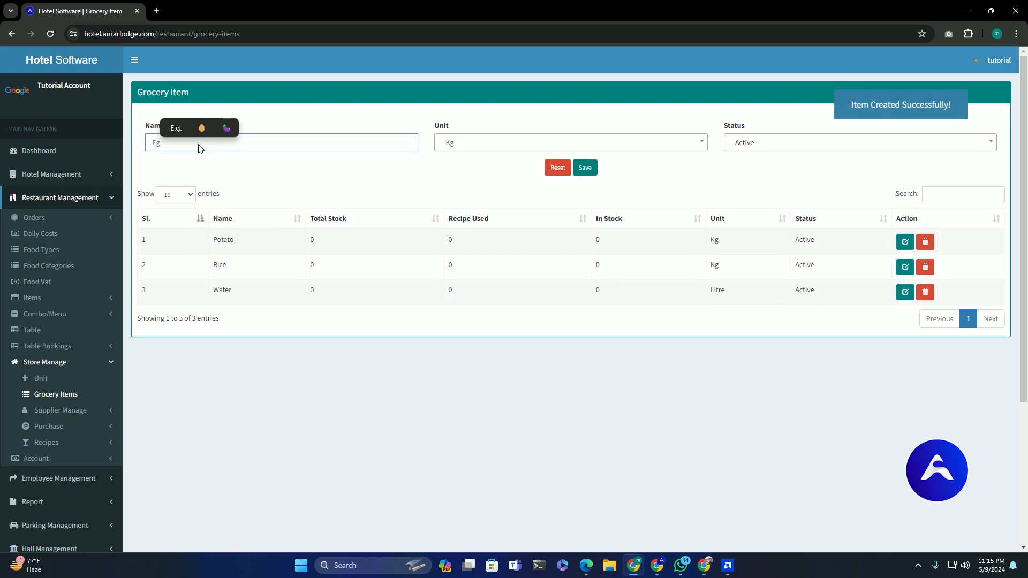
{"action": "type", "text": "gs"}
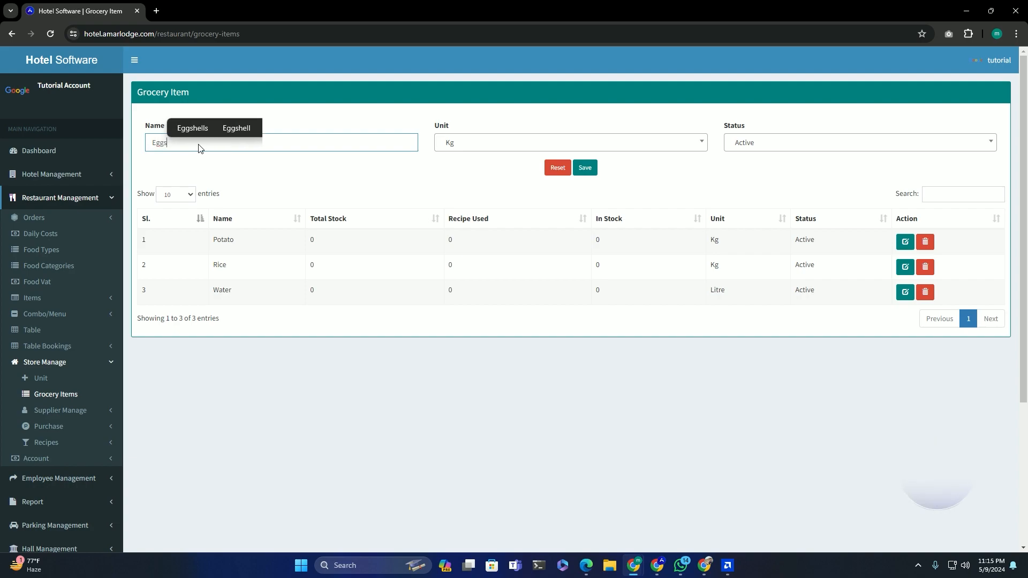
{"action": "left_click", "coordinate": [329, 177]}
{"action": "left_click", "coordinate": [472, 145]}
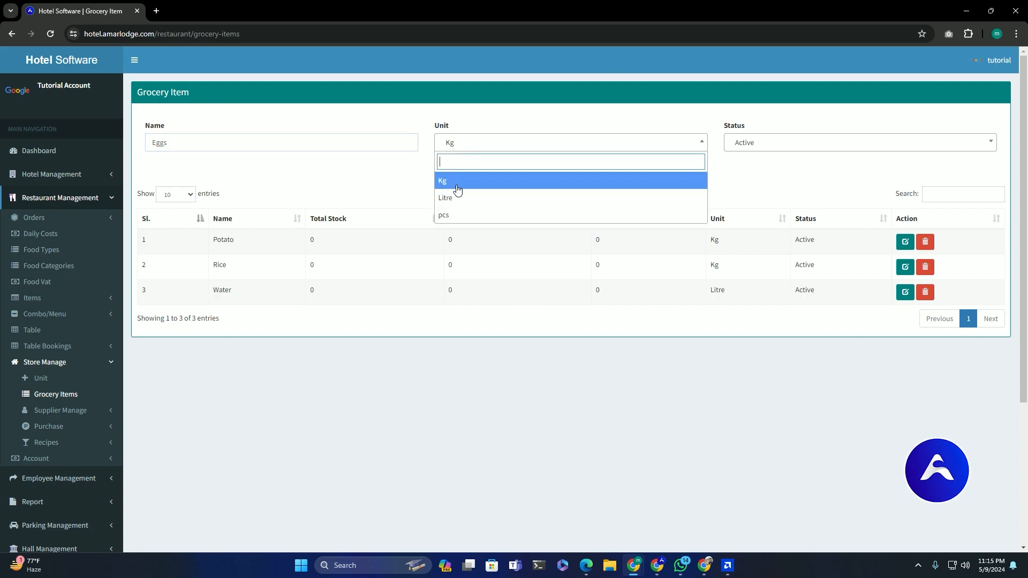
{"action": "left_click", "coordinate": [471, 215]}
{"action": "left_click", "coordinate": [585, 168]}
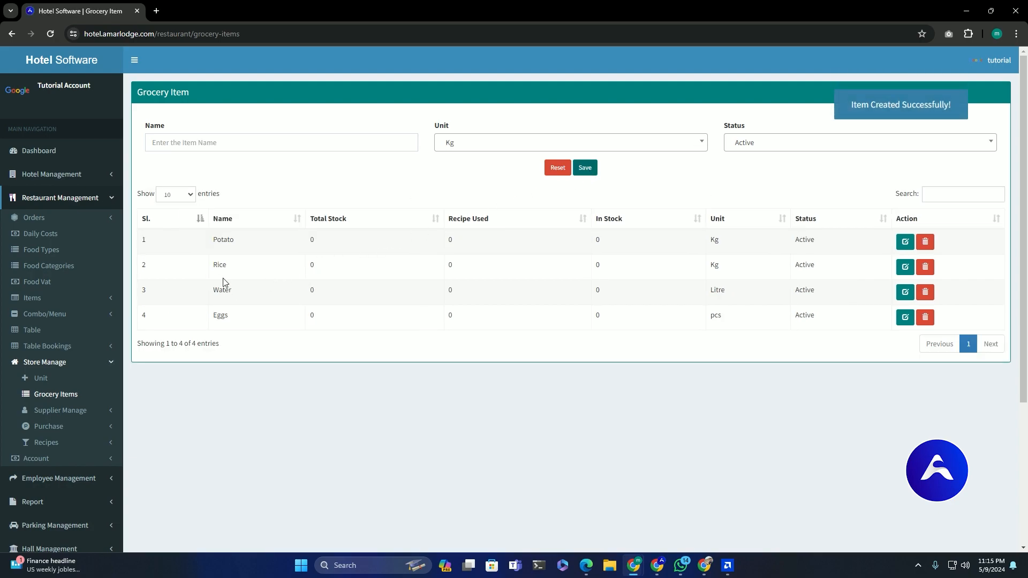
{"action": "left_click_drag", "start_coordinate": [230, 239], "coordinate": [420, 339]}
{"action": "left_click", "coordinate": [421, 340]}
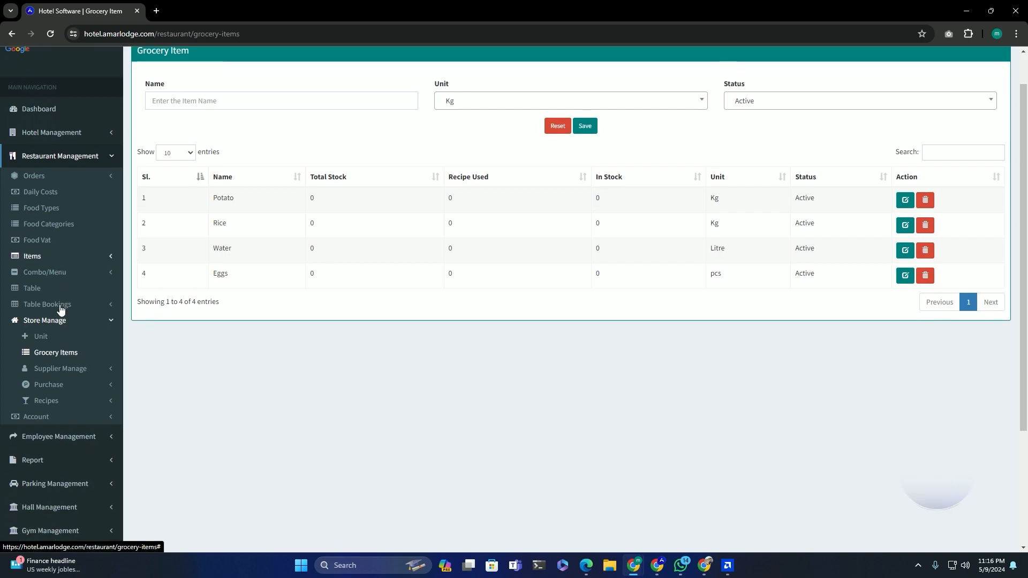
{"action": "scroll", "coordinate": [61, 311], "scroll_direction": "down", "scroll_amount": 2}
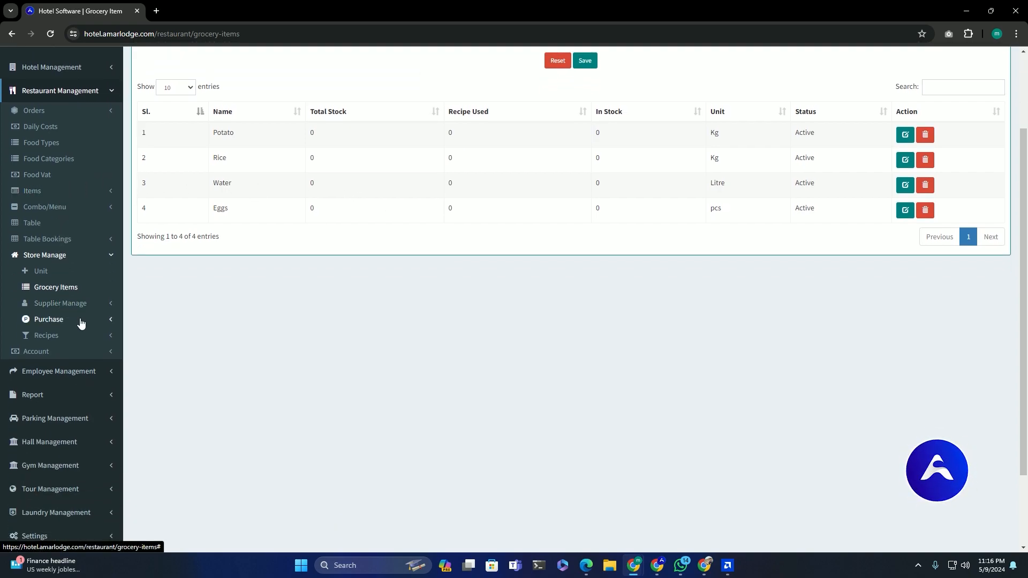
{"action": "left_click", "coordinate": [81, 320]}
- Start a New Purchase and add the Eggs, Potato, Rice and Water items
{"action": "left_click", "coordinate": [62, 335]}
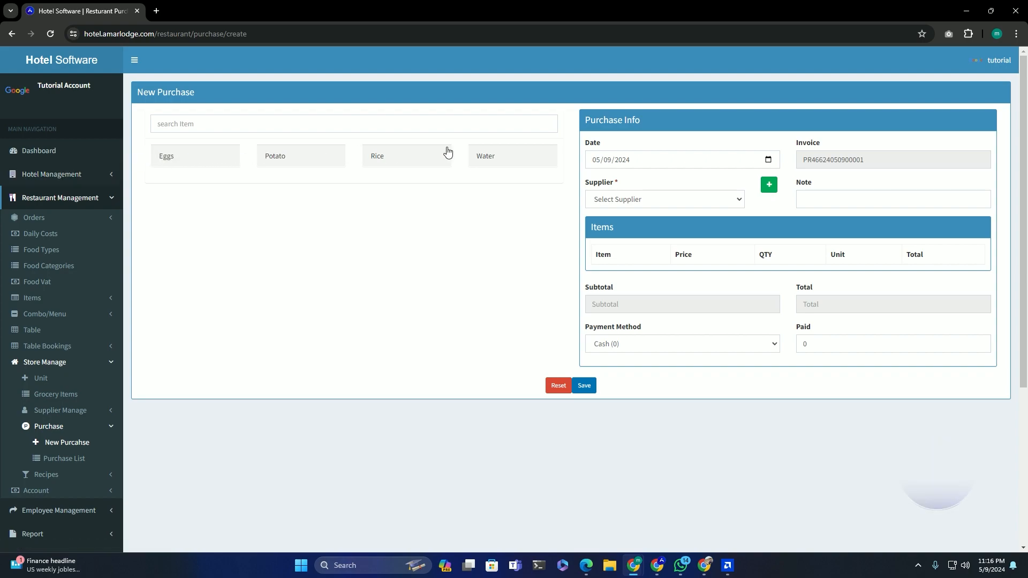
{"action": "left_click", "coordinate": [172, 164]}
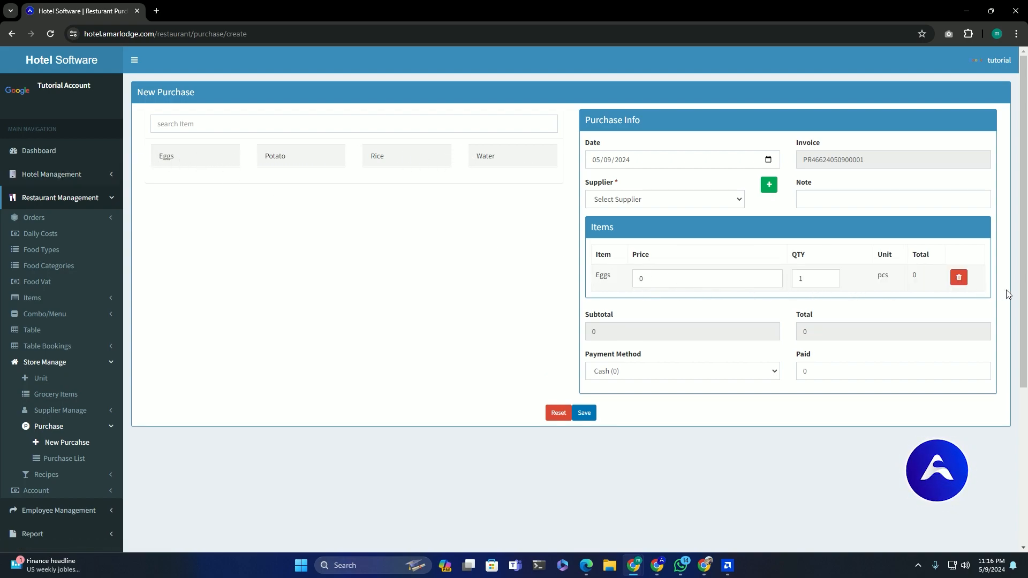
{"action": "left_click", "coordinate": [339, 163]}
{"action": "left_click", "coordinate": [398, 163]}
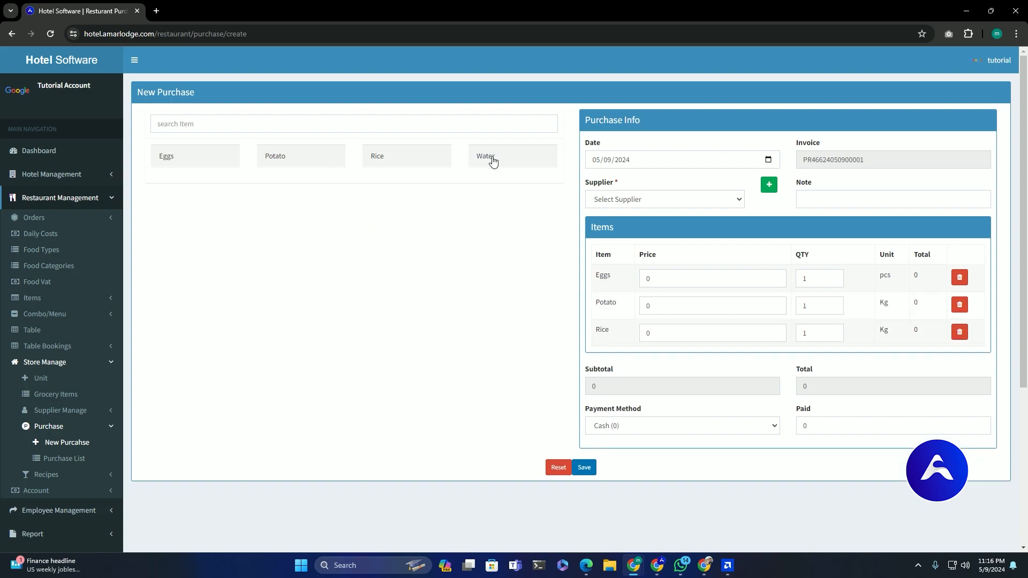
{"action": "left_click", "coordinate": [484, 160]}
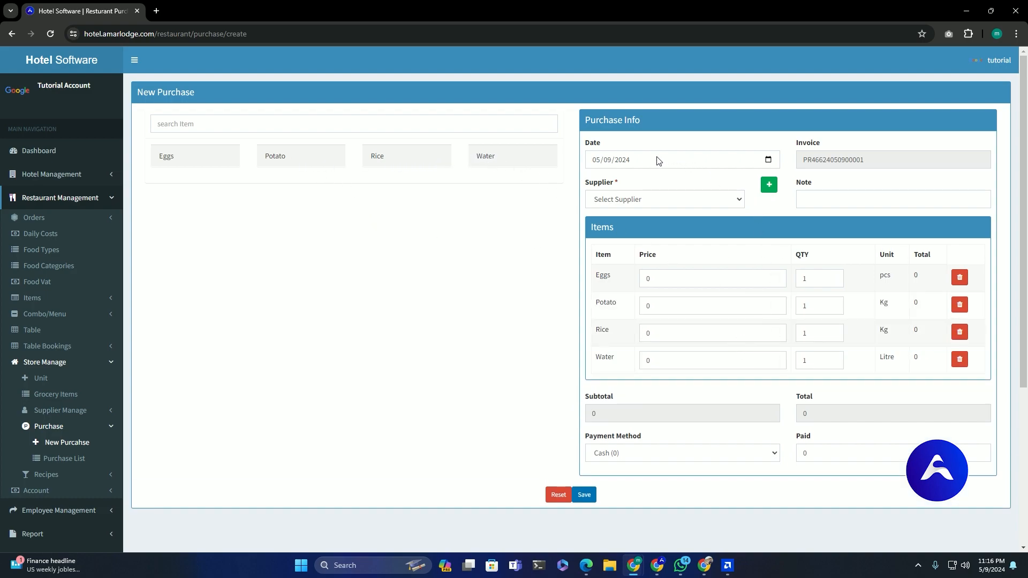
- Choose Supplier 1, view the supplier list, then return to the New Purchase form
{"action": "left_click", "coordinate": [662, 204]}
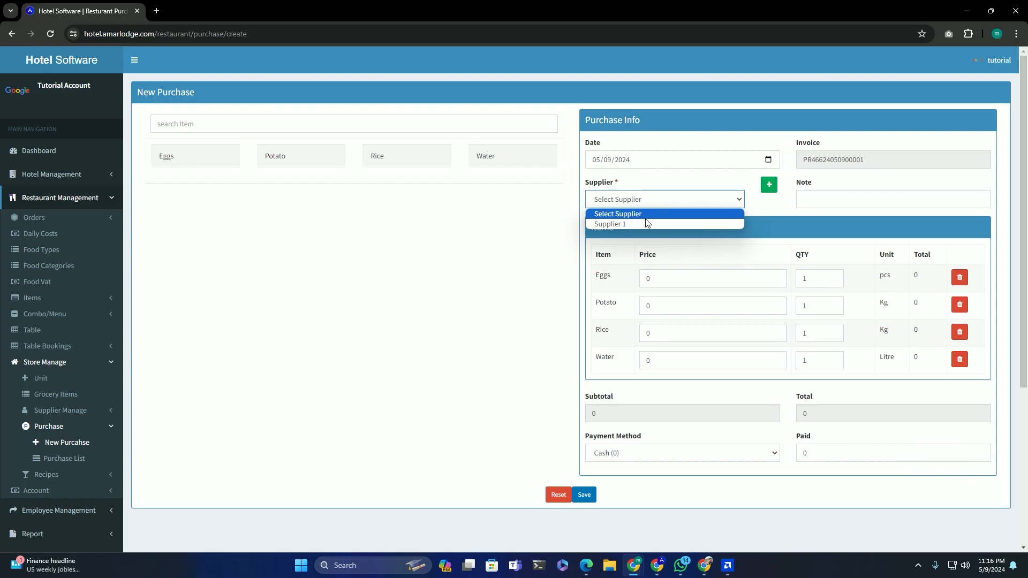
{"action": "left_click", "coordinate": [616, 226]}
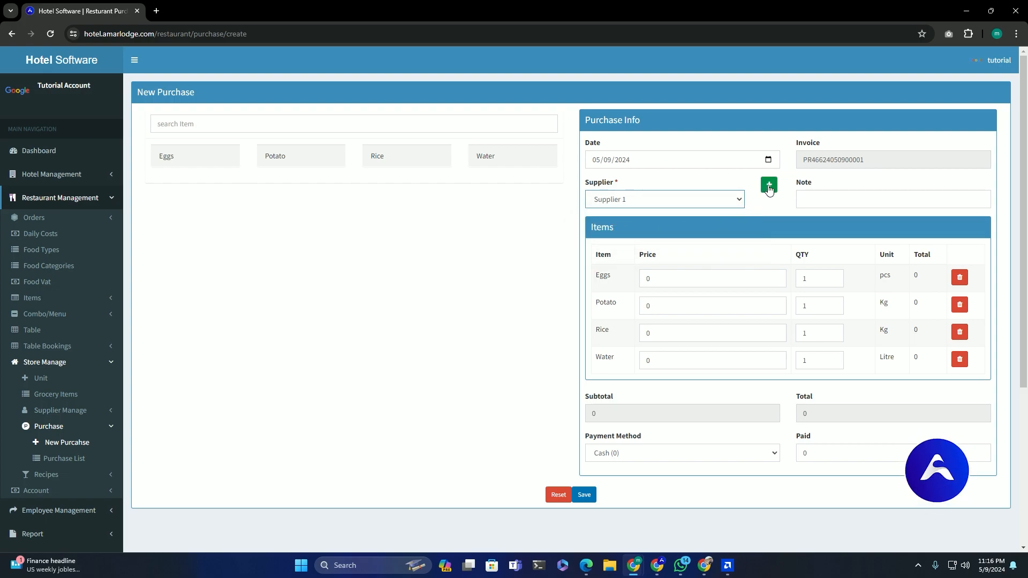
{"action": "left_click", "coordinate": [768, 186]}
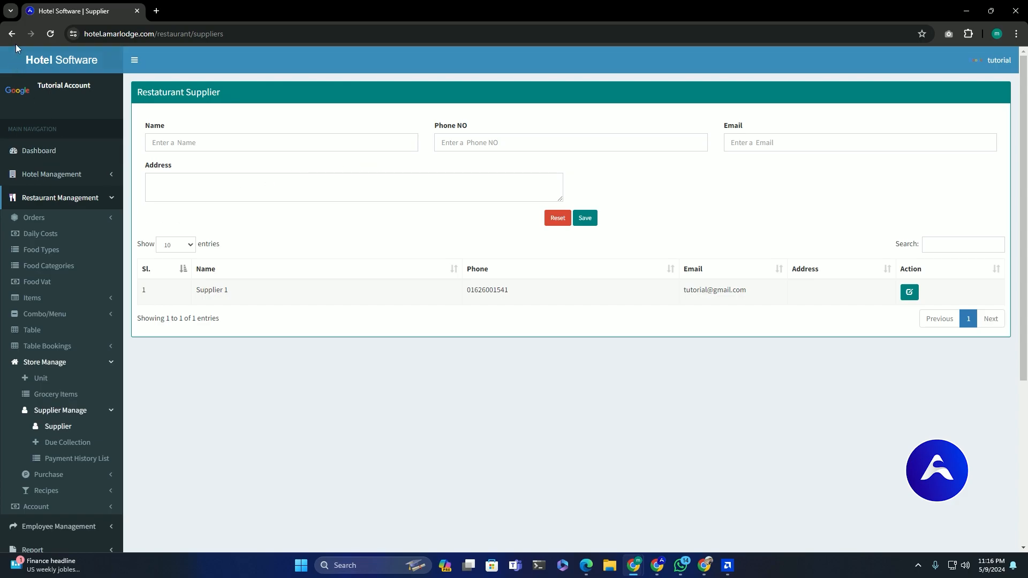
{"action": "key", "text": "alt+Left"}
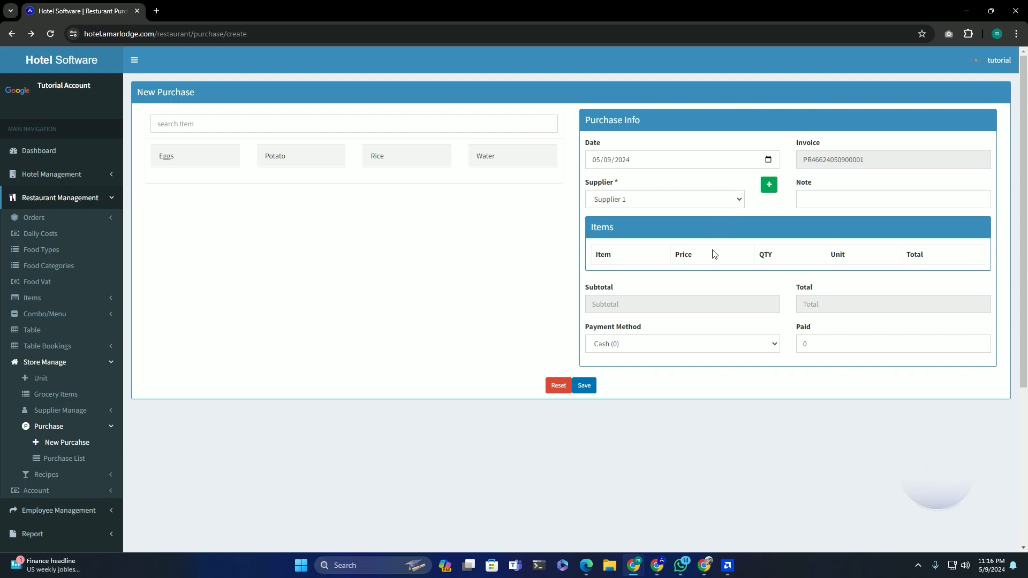
- Add the four items to the purchase and set Eggs to price 12, quantity 12
{"action": "left_click", "coordinate": [195, 161]}
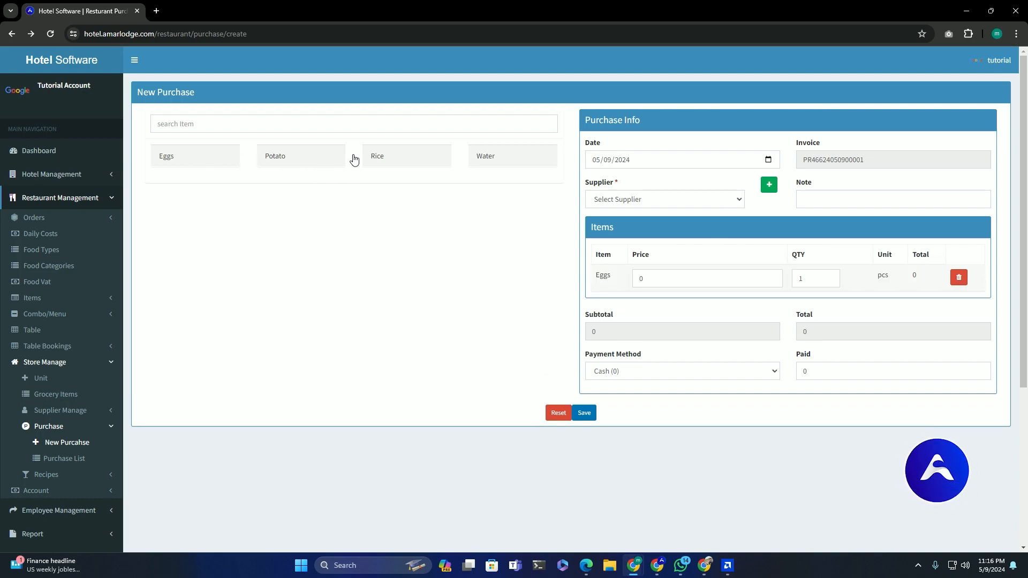
{"action": "left_click", "coordinate": [343, 161]}
{"action": "left_click", "coordinate": [407, 161]}
{"action": "left_click", "coordinate": [489, 160]}
{"action": "left_click", "coordinate": [659, 280]}
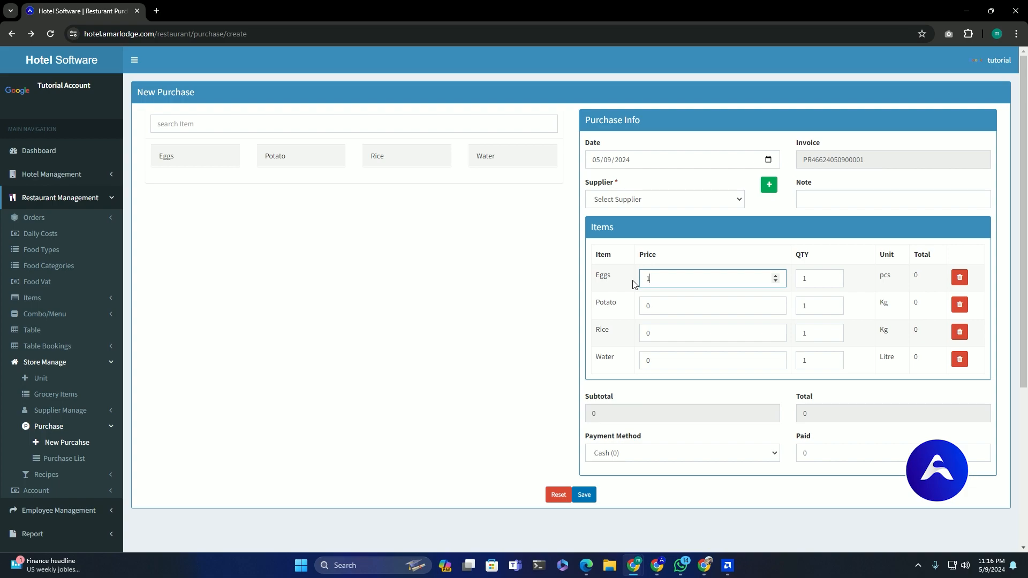
{"action": "type", "text": "12"}
{"action": "left_click", "coordinate": [535, 334]}
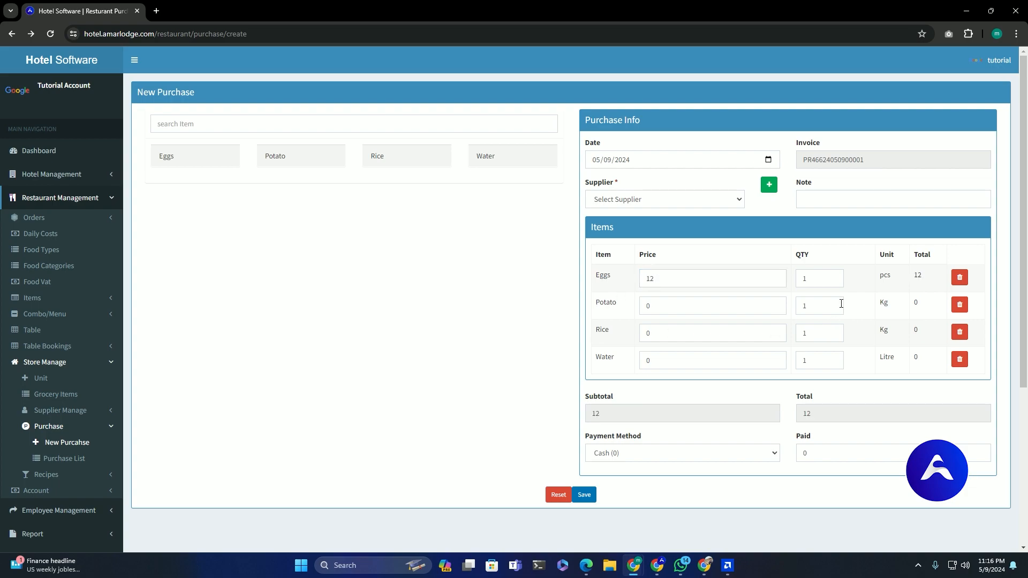
{"action": "left_click", "coordinate": [817, 278]}
{"action": "type", "text": "2"}
{"action": "left_click", "coordinate": [499, 311]}
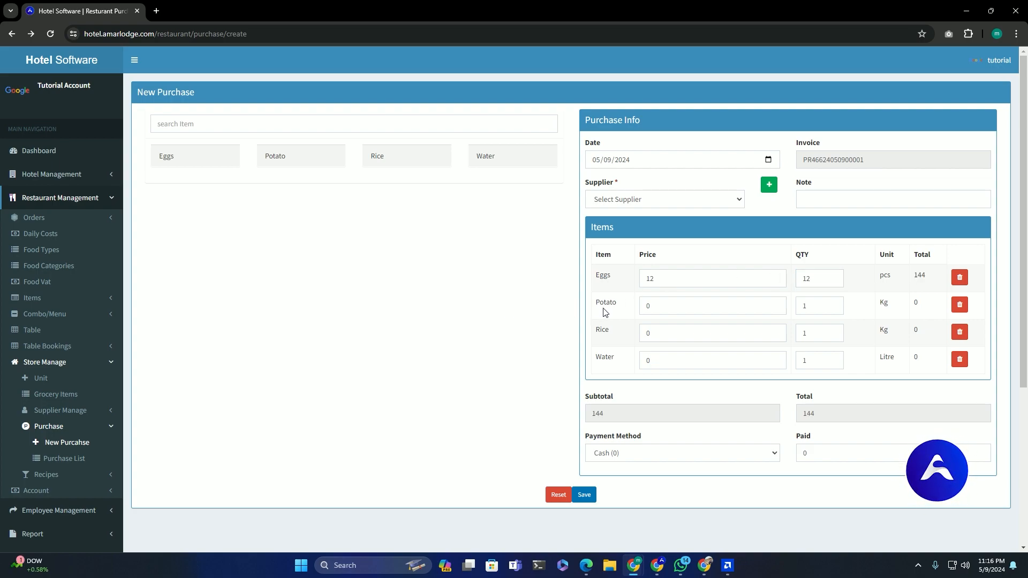
{"action": "left_click_drag", "start_coordinate": [916, 274], "coordinate": [930, 282]}
- Set Potato to price 50, quantity 5 and Rice to price 75, quantity 25
{"action": "left_click", "coordinate": [706, 306]}
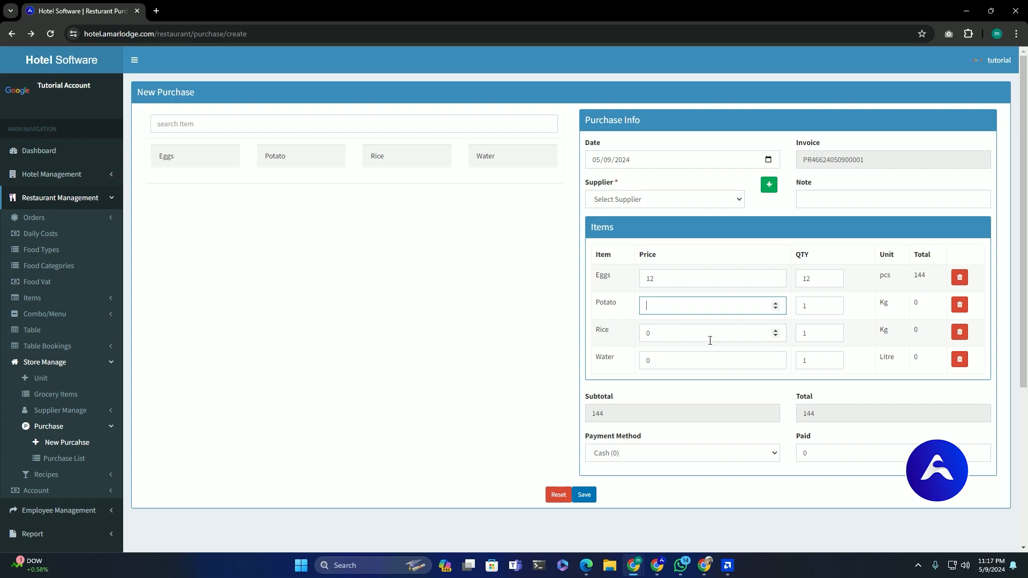
{"action": "type", "text": "50"}
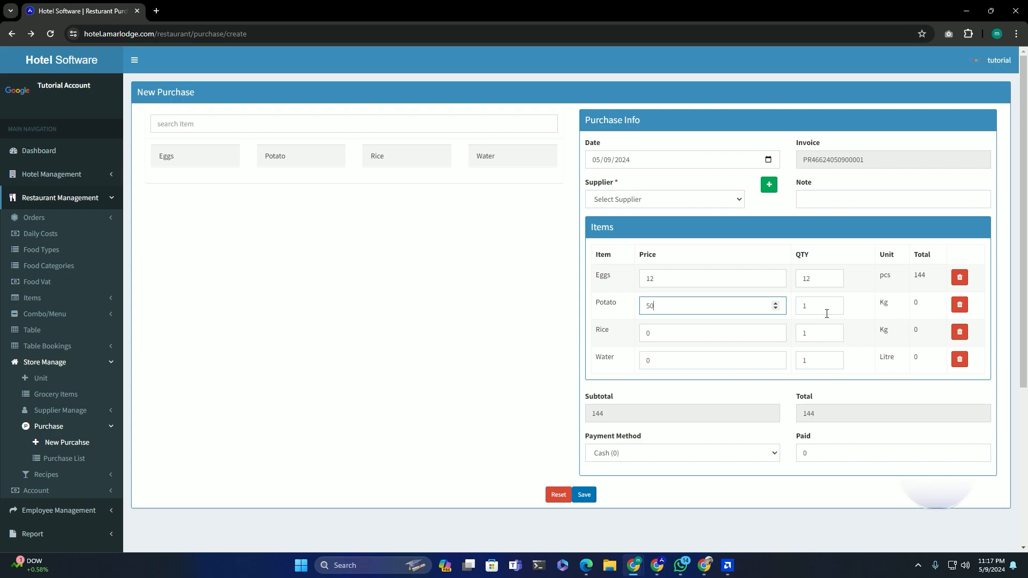
{"action": "double_click", "coordinate": [796, 308]}
{"action": "type", "text": "5"}
{"action": "left_click", "coordinate": [519, 352]}
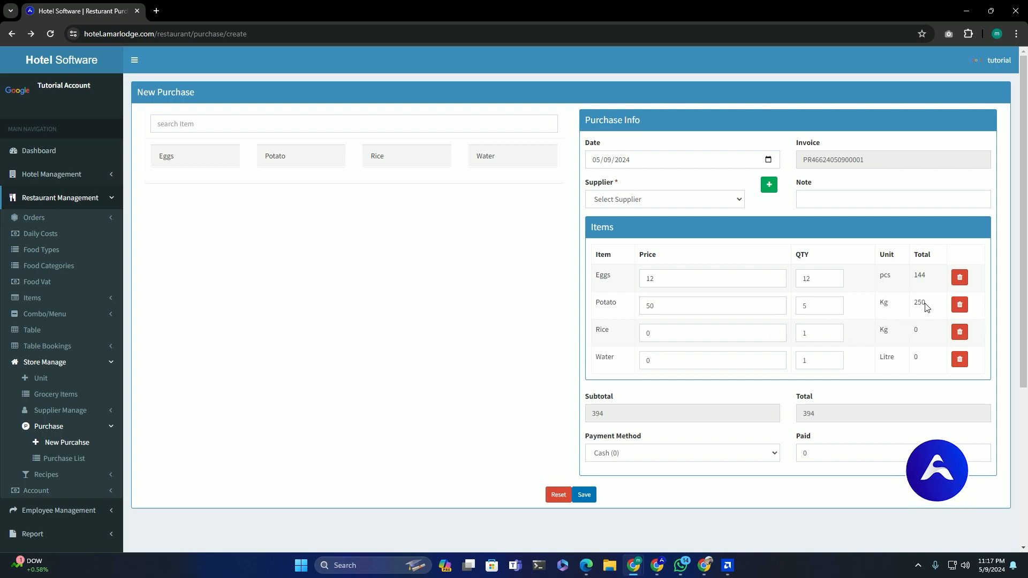
{"action": "left_click", "coordinate": [681, 331]}
{"action": "type", "text": "75"}
{"action": "left_click", "coordinate": [797, 332]}
{"action": "type", "text": "25"}
{"action": "left_click", "coordinate": [413, 374]}
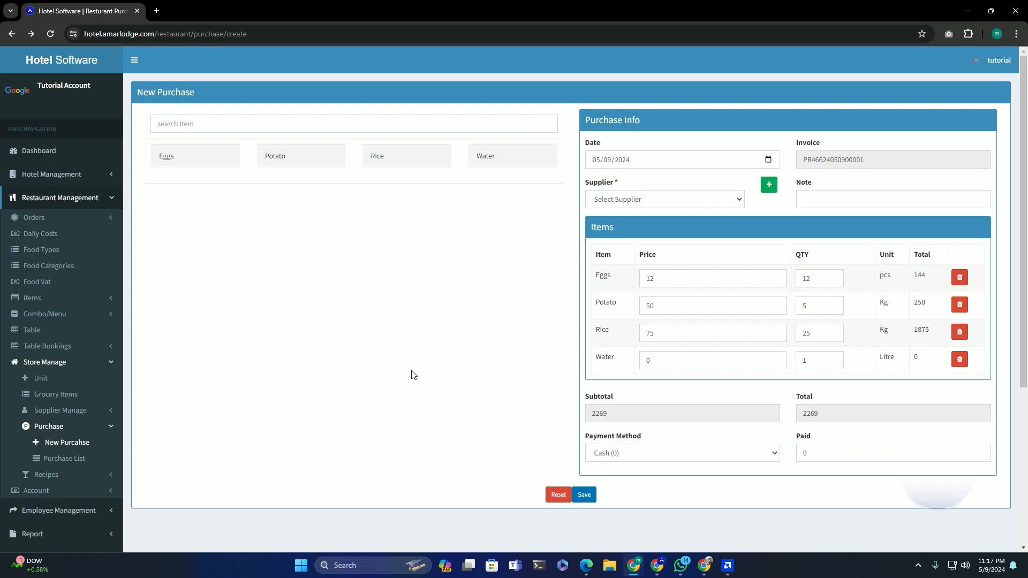
- Set Water to price 30 with quantity 24, bringing the total to 2989
{"action": "double_click", "coordinate": [648, 360]}
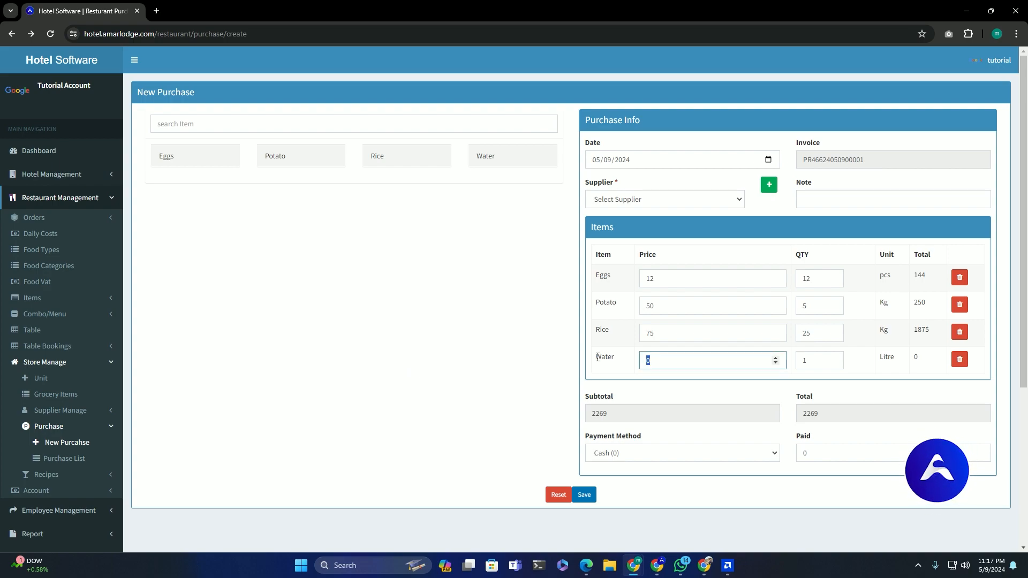
{"action": "key", "text": "BackSpace"}
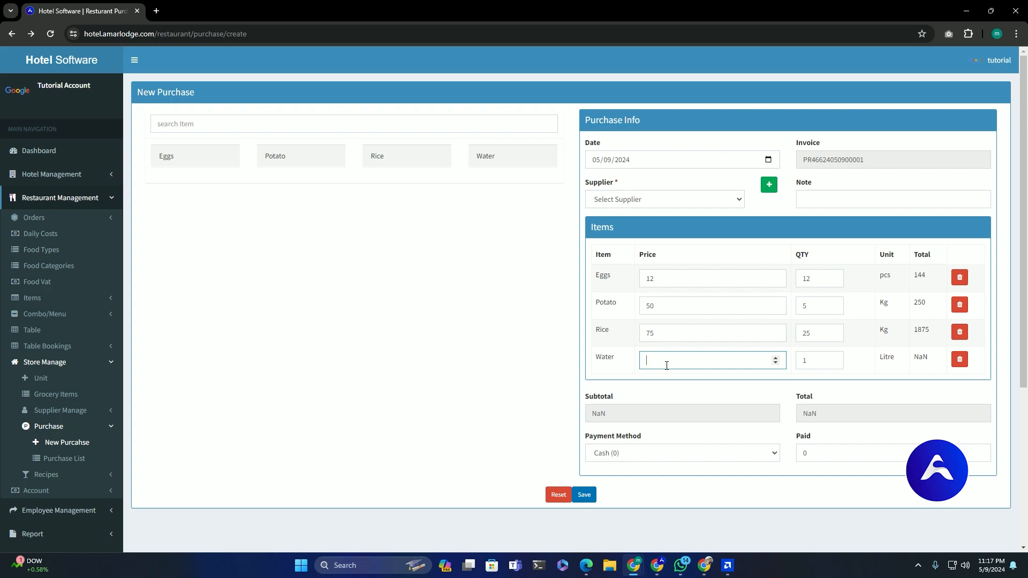
{"action": "type", "text": "30"}
{"action": "key", "text": "Tab"}
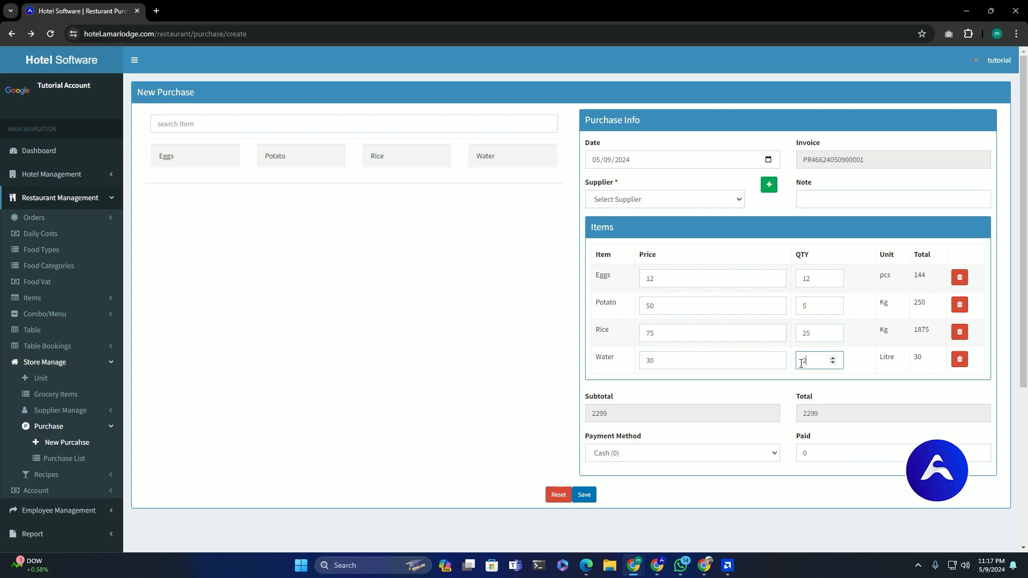
{"action": "type", "text": "24"}
{"action": "left_click", "coordinate": [456, 372]}
{"action": "left_click", "coordinate": [639, 454]}
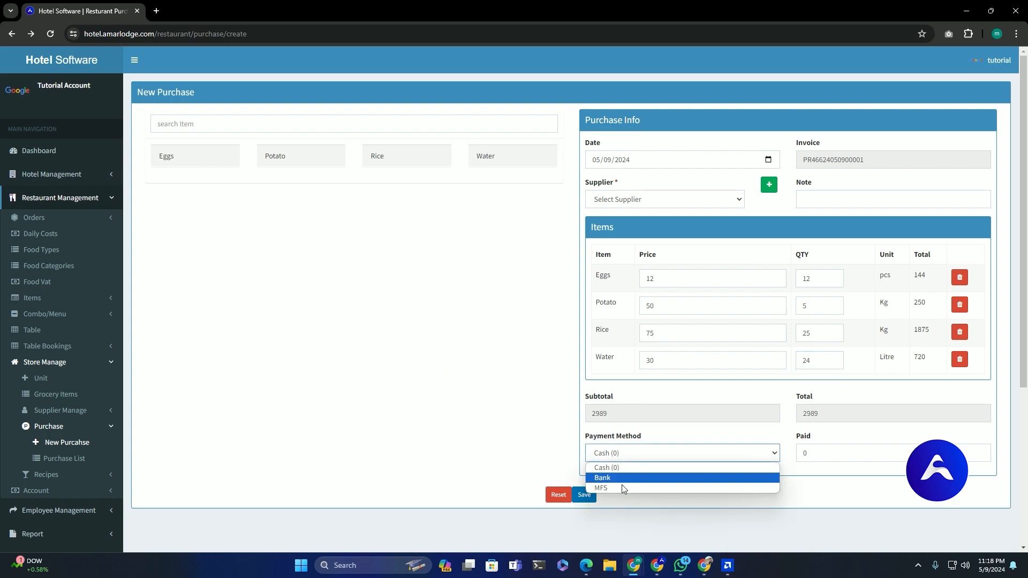
- Keep Cash as the payment method and attempt to save the purchase
{"action": "left_click", "coordinate": [622, 487]}
{"action": "left_click", "coordinate": [643, 468]}
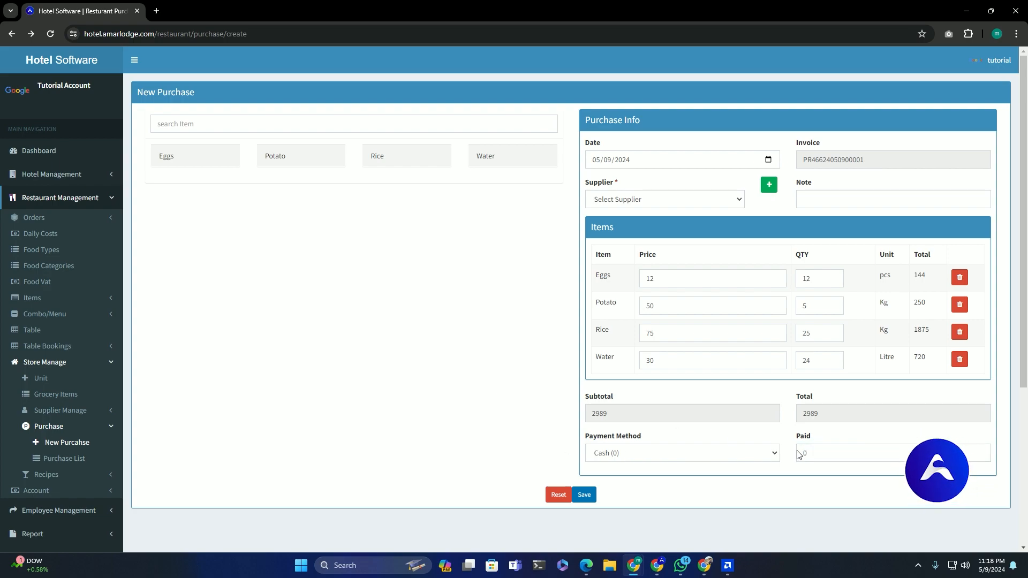
{"action": "left_click_drag", "start_coordinate": [813, 454], "coordinate": [778, 454]}
{"action": "left_click", "coordinate": [589, 495]}
- Select Supplier 1, save the purchase, and view its invoice totalling 2989
{"action": "left_click", "coordinate": [663, 200]}
{"action": "left_click", "coordinate": [620, 223]}
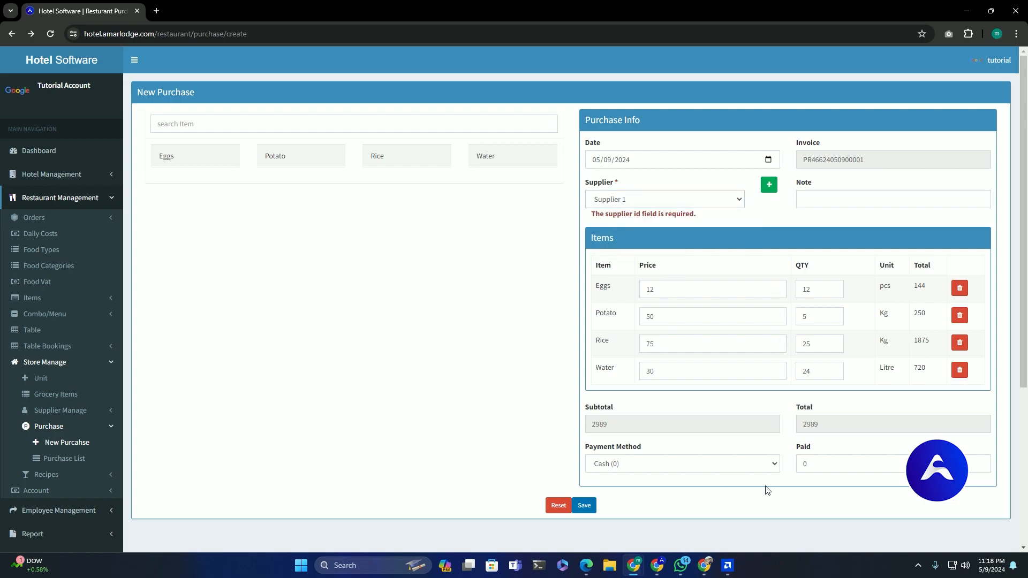
{"action": "double_click", "coordinate": [825, 457]}
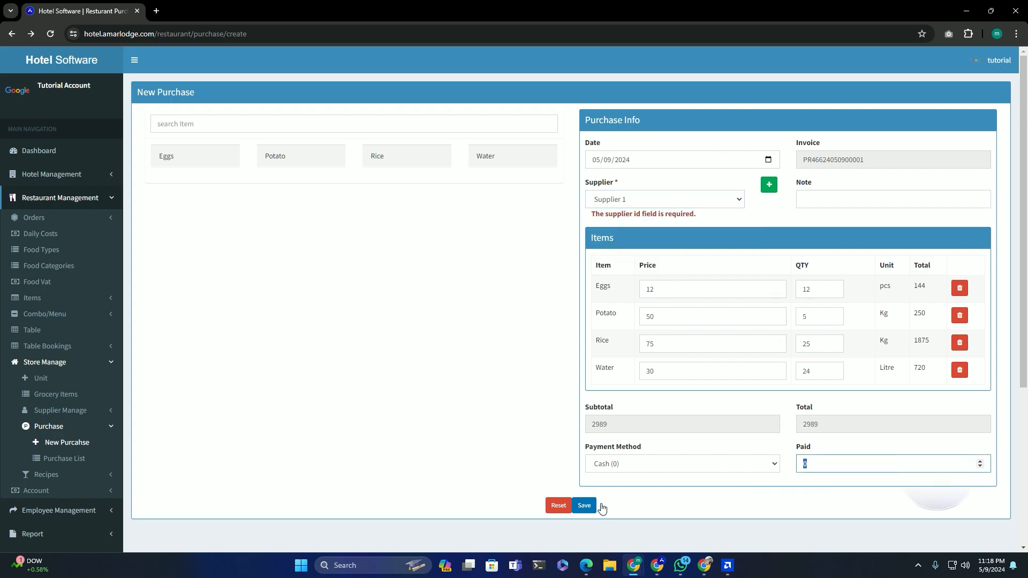
{"action": "left_click", "coordinate": [585, 506]}
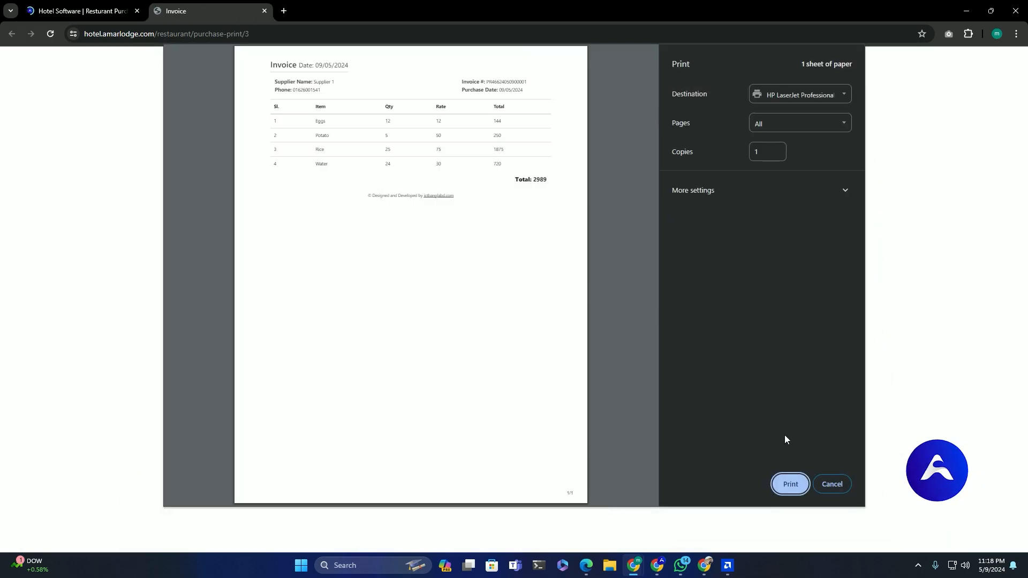
{"action": "left_click", "coordinate": [832, 484]}
{"action": "left_click_drag", "start_coordinate": [694, 284], "coordinate": [850, 290]}
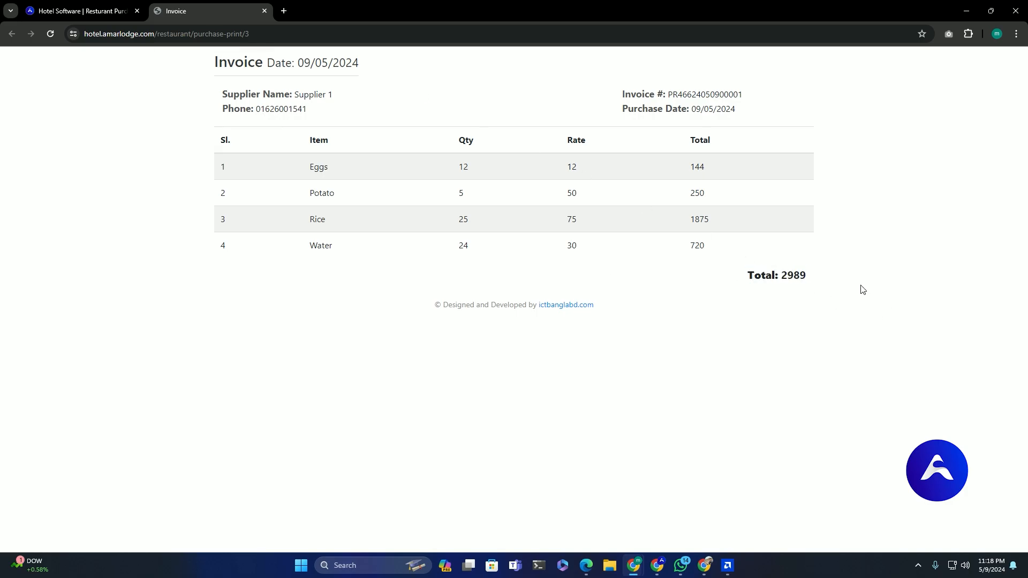
{"action": "triple_click", "coordinate": [750, 274]}
- Open Due Collection for Supplier 1 and confirm a total due of 2989, leaving paid amount empty
{"action": "left_click", "coordinate": [80, 10]}
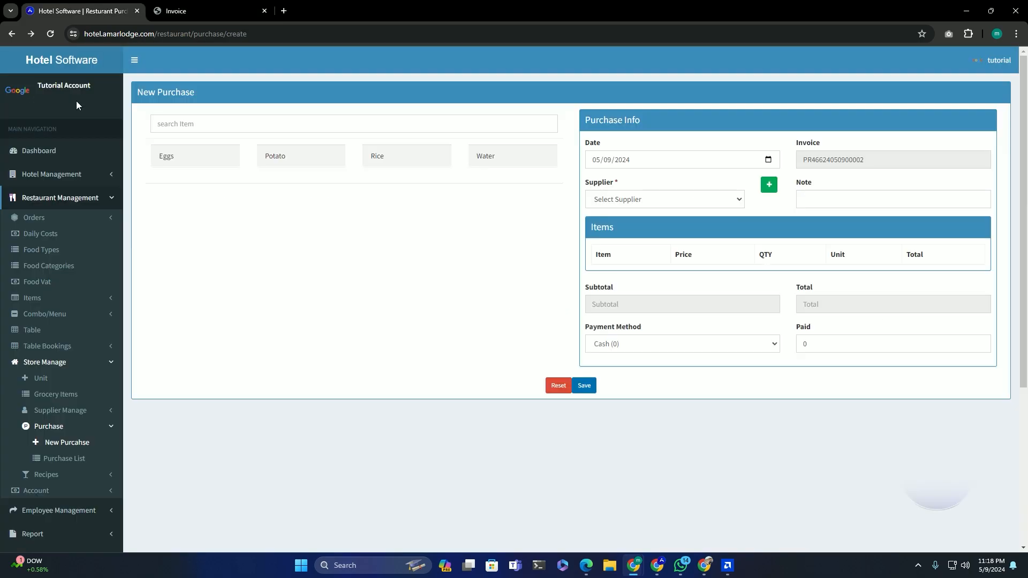
{"action": "scroll", "coordinate": [89, 367], "scroll_direction": "down", "scroll_amount": 1}
{"action": "scroll", "coordinate": [88, 366], "scroll_direction": "down", "scroll_amount": 1}
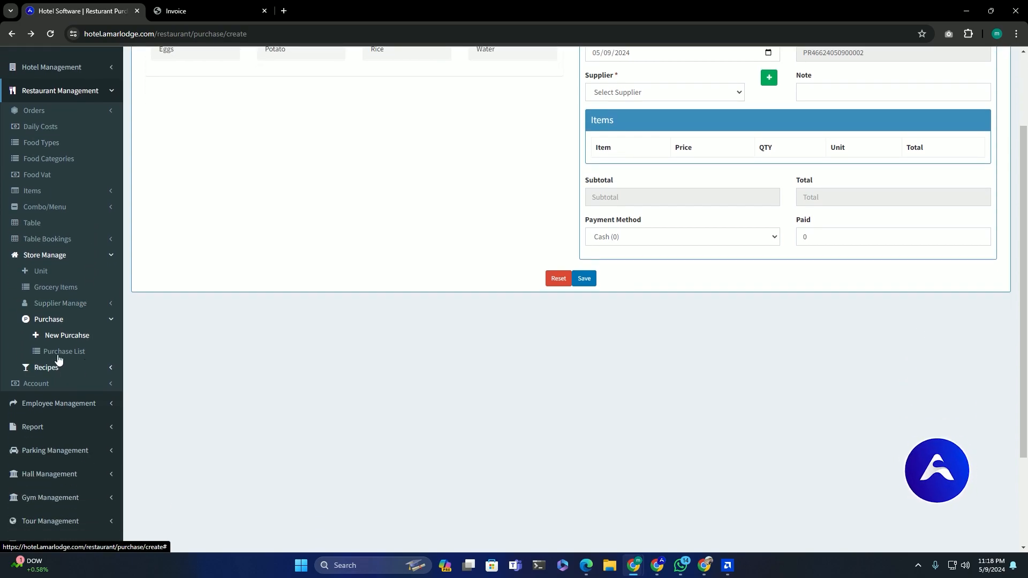
{"action": "left_click", "coordinate": [81, 306]}
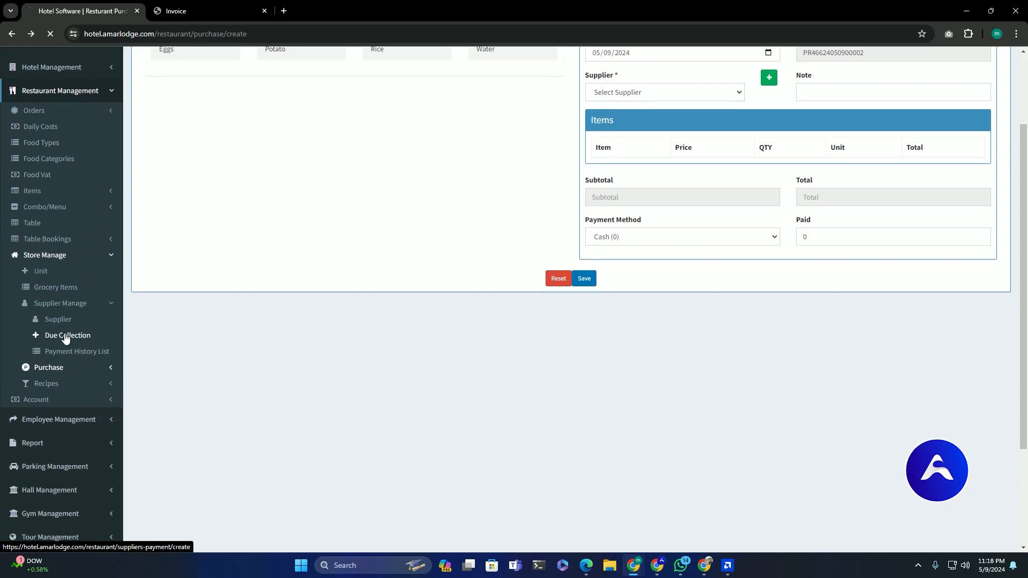
{"action": "left_click", "coordinate": [364, 155]}
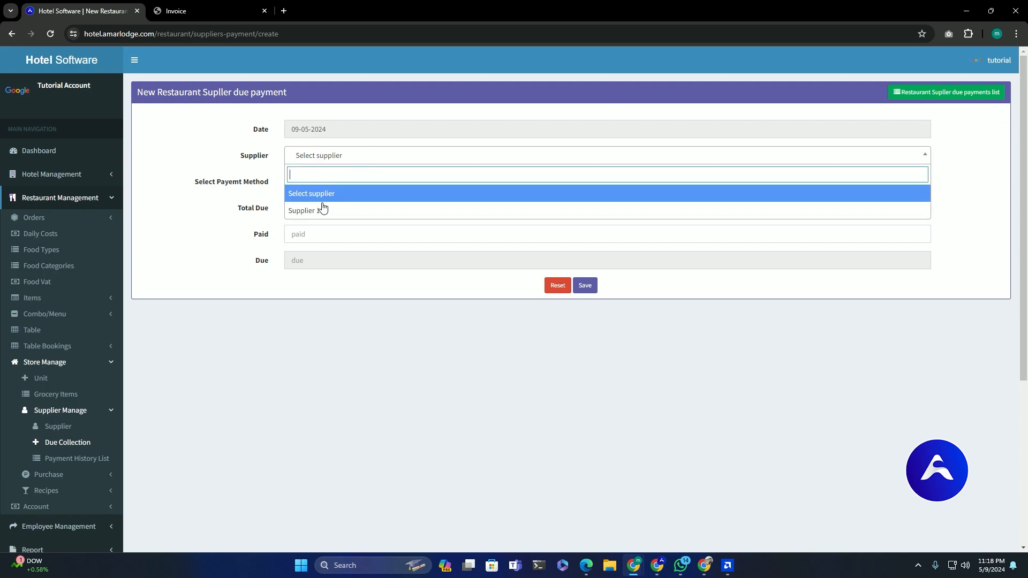
{"action": "key", "text": "Return"}
{"action": "left_click_drag", "start_coordinate": [313, 210], "coordinate": [293, 214]}
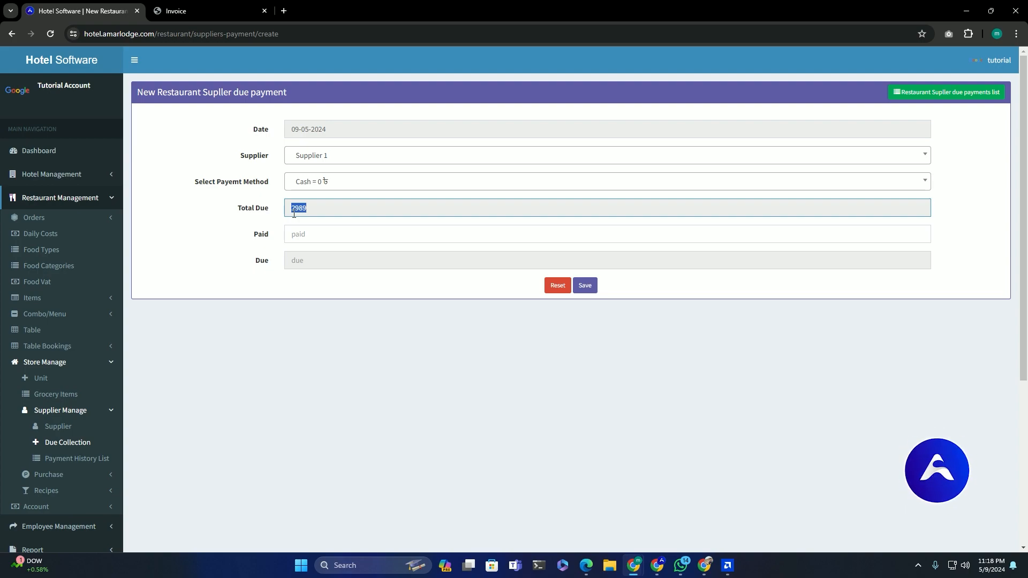
{"action": "left_click", "coordinate": [161, 248]}
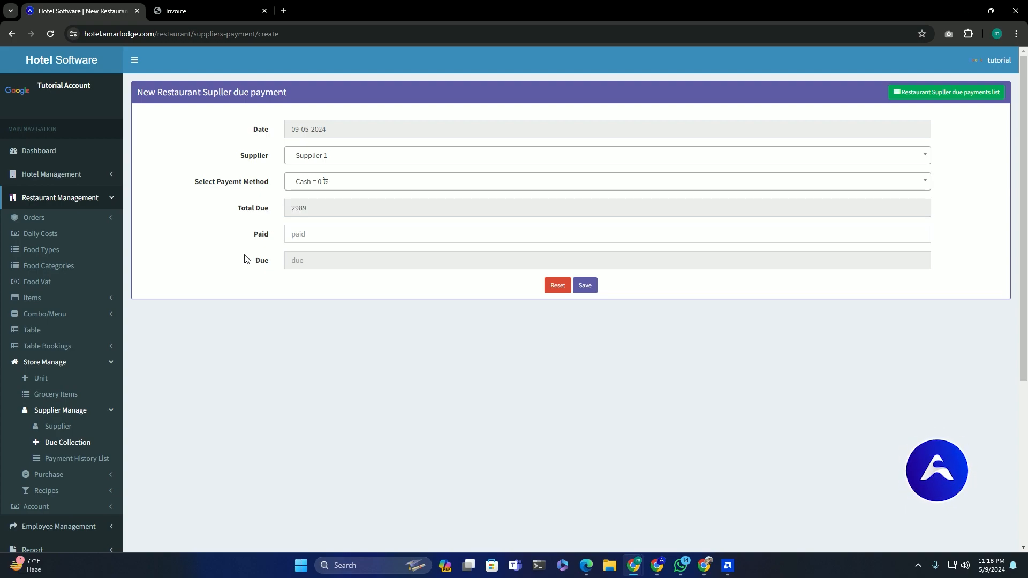
{"action": "left_click", "coordinate": [315, 234]}
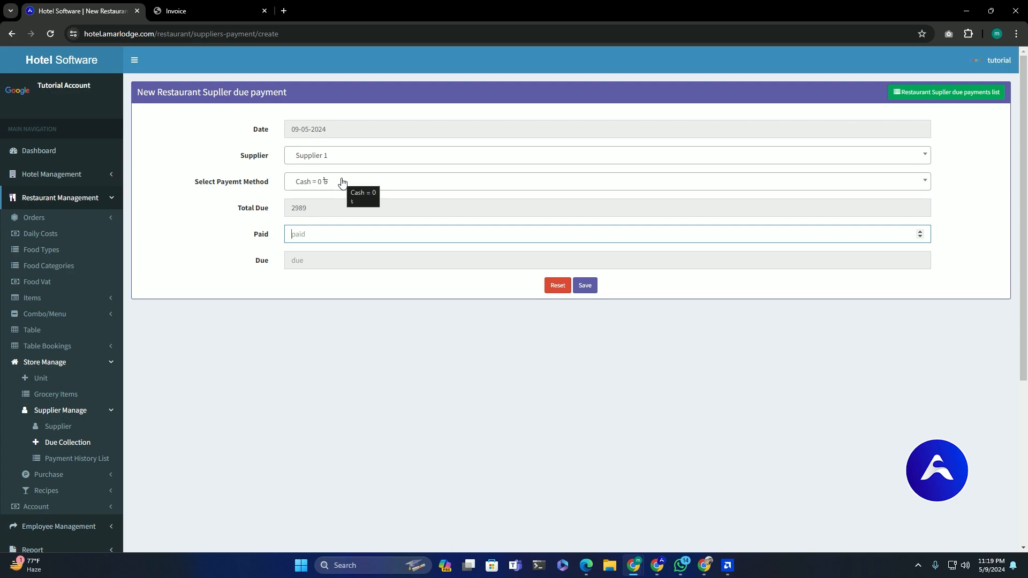
{"action": "left_click", "coordinate": [177, 370]}
- Check the empty payment history, then open the 2989 purchase's details from the Purchase List
{"action": "left_click", "coordinate": [89, 462]}
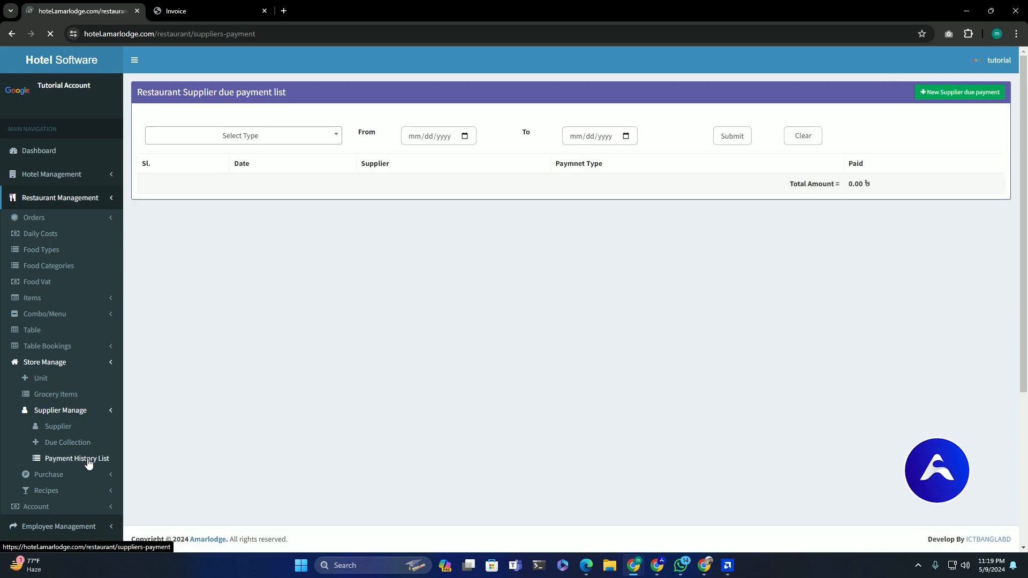
{"action": "left_click_drag", "start_coordinate": [591, 163], "coordinate": [667, 164]}
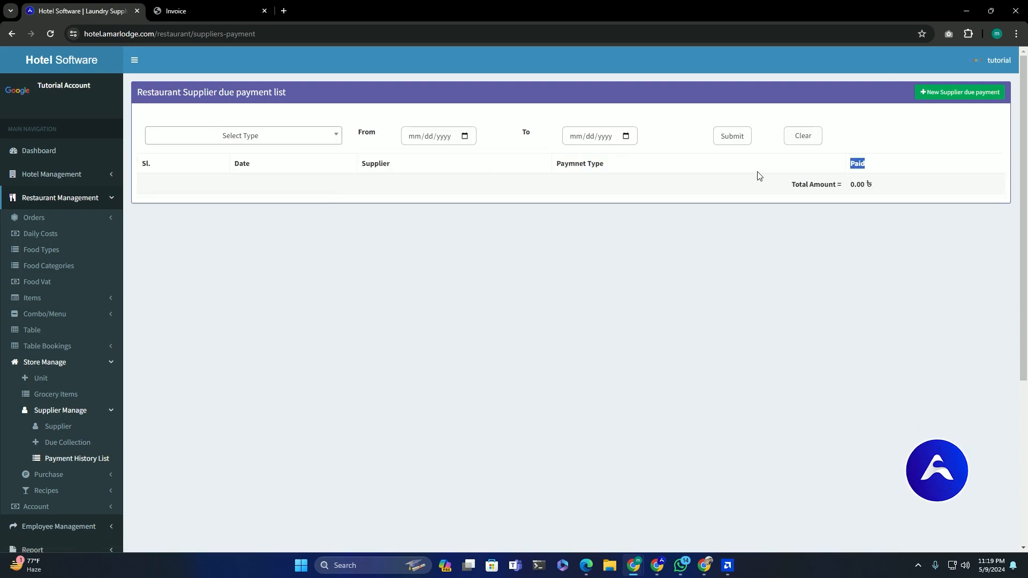
{"action": "left_click", "coordinate": [67, 477]}
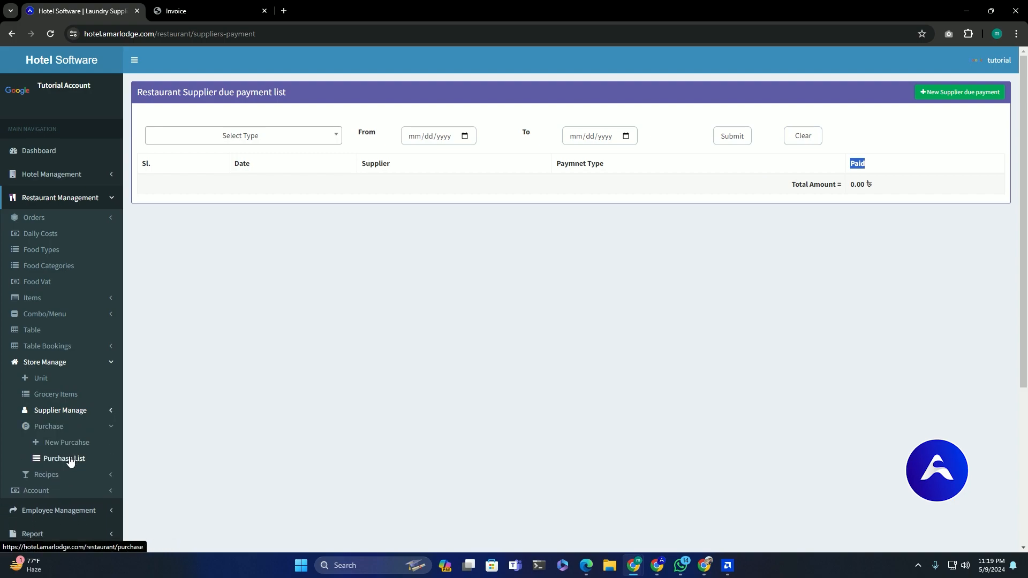
{"action": "left_click", "coordinate": [73, 458]}
{"action": "left_click_drag", "start_coordinate": [187, 184], "coordinate": [596, 199]}
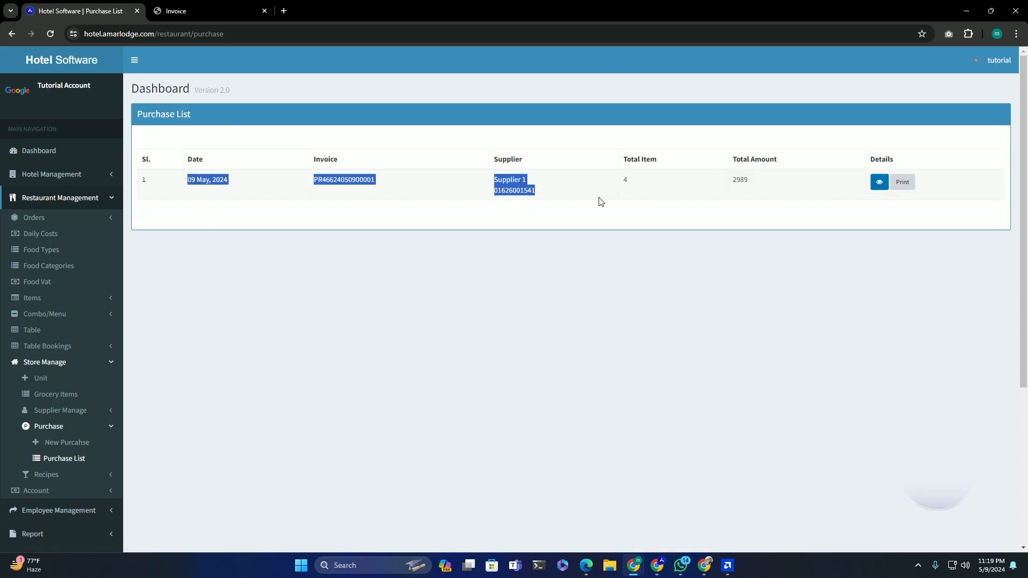
{"action": "left_click", "coordinate": [882, 184]}
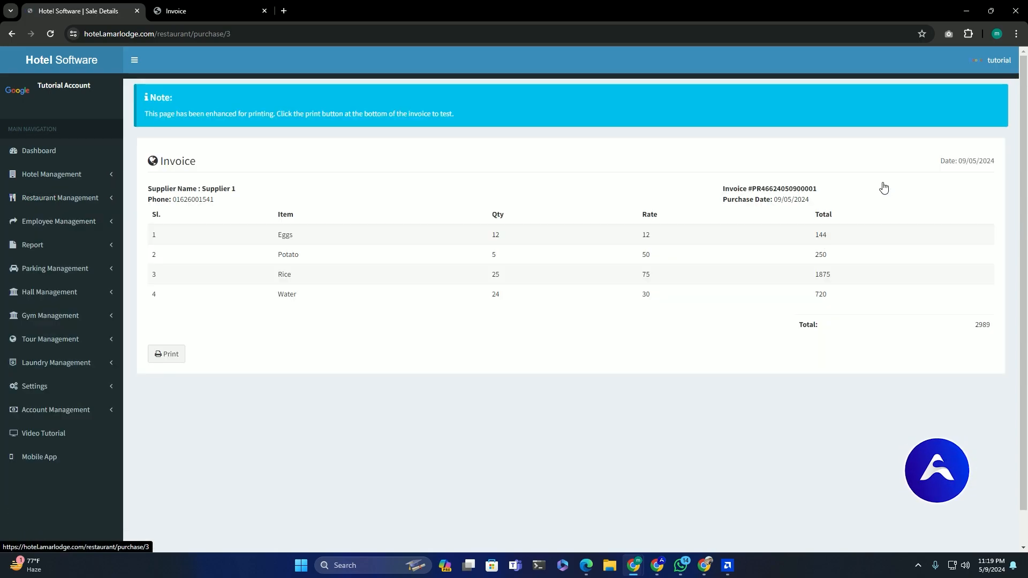
- Preview the invoice for printing, cancel printing, and close the extra invoice tabs
{"action": "left_click_drag", "start_coordinate": [267, 236], "coordinate": [829, 301]}
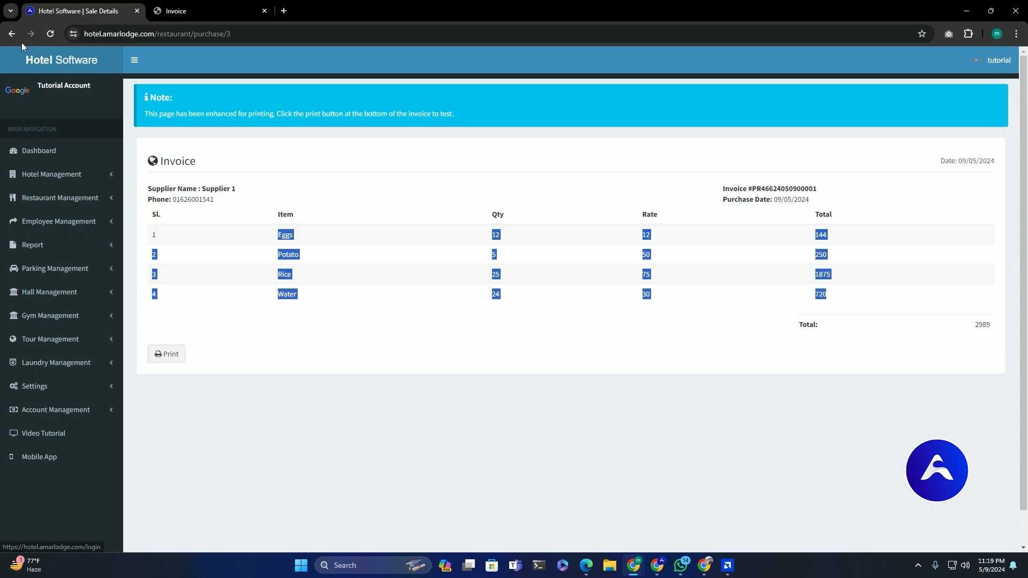
{"action": "left_click", "coordinate": [164, 355]}
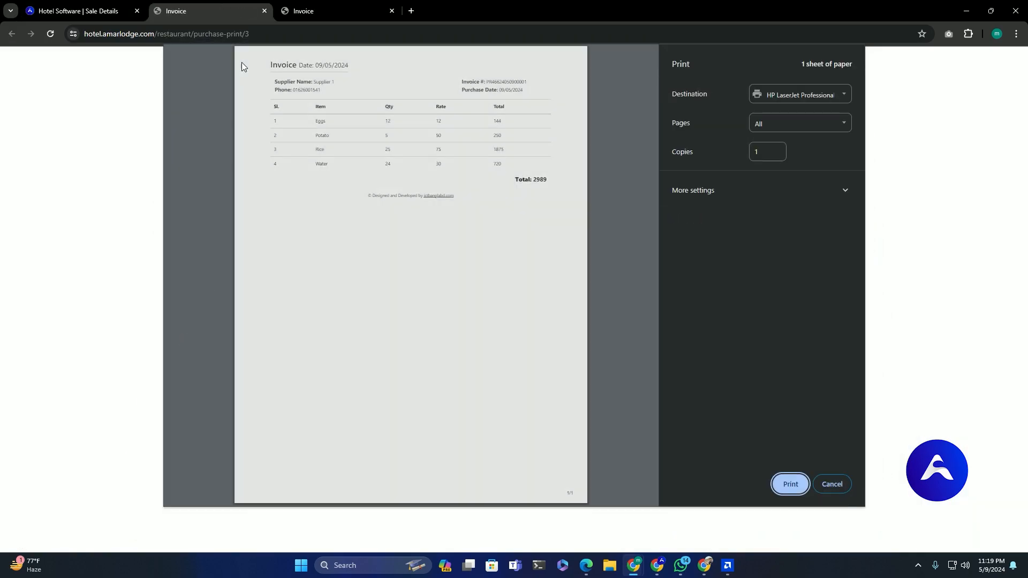
{"action": "left_click", "coordinate": [833, 484]}
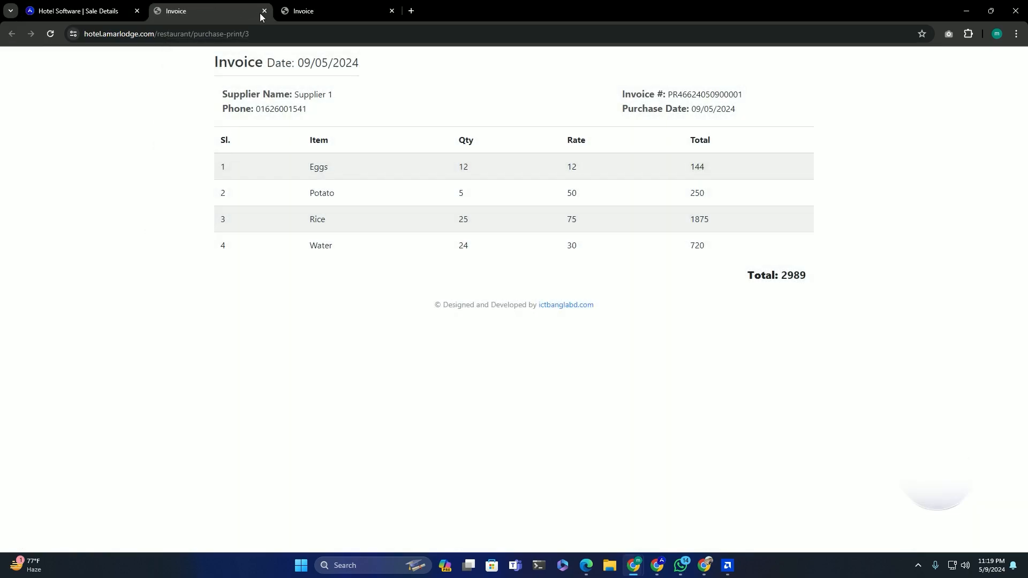
{"action": "left_click", "coordinate": [264, 10]}
{"action": "left_click", "coordinate": [9, 33]}
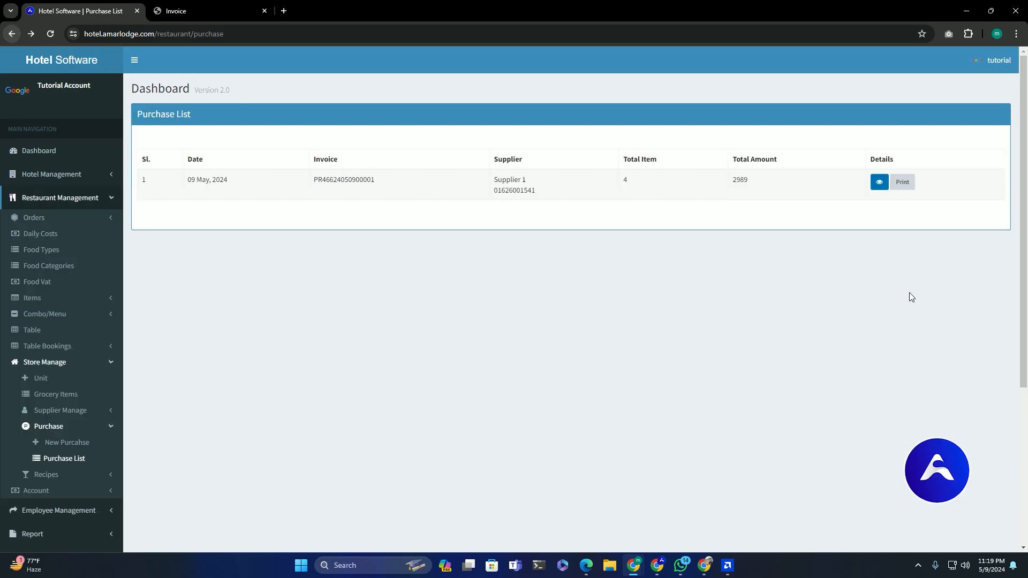
{"action": "left_click", "coordinate": [904, 183]}
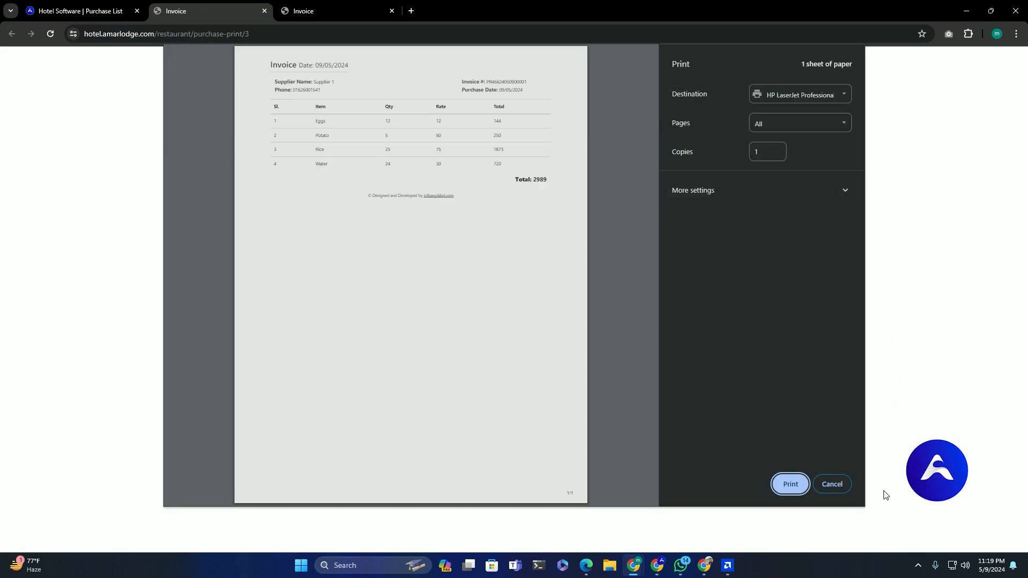
{"action": "left_click", "coordinate": [837, 484]}
{"action": "left_click", "coordinate": [265, 10]}
{"action": "left_click", "coordinate": [264, 10]}
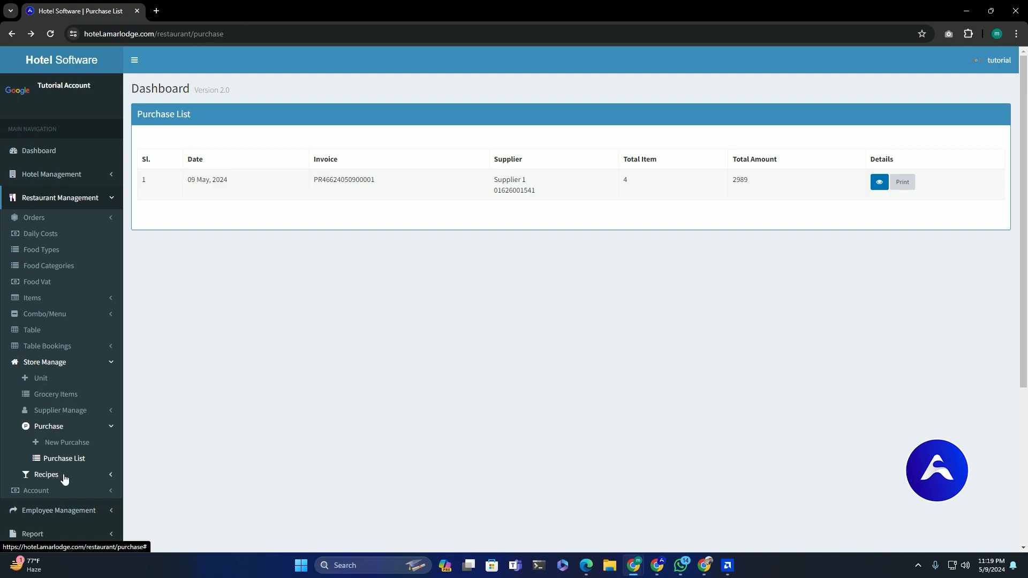
{"action": "scroll", "coordinate": [64, 479], "scroll_direction": "down", "scroll_amount": 1}
- Start a recipe with Potato, Rice and the other ingredient tiles, named Combo with note 'dsds'
{"action": "left_click", "coordinate": [68, 424]}
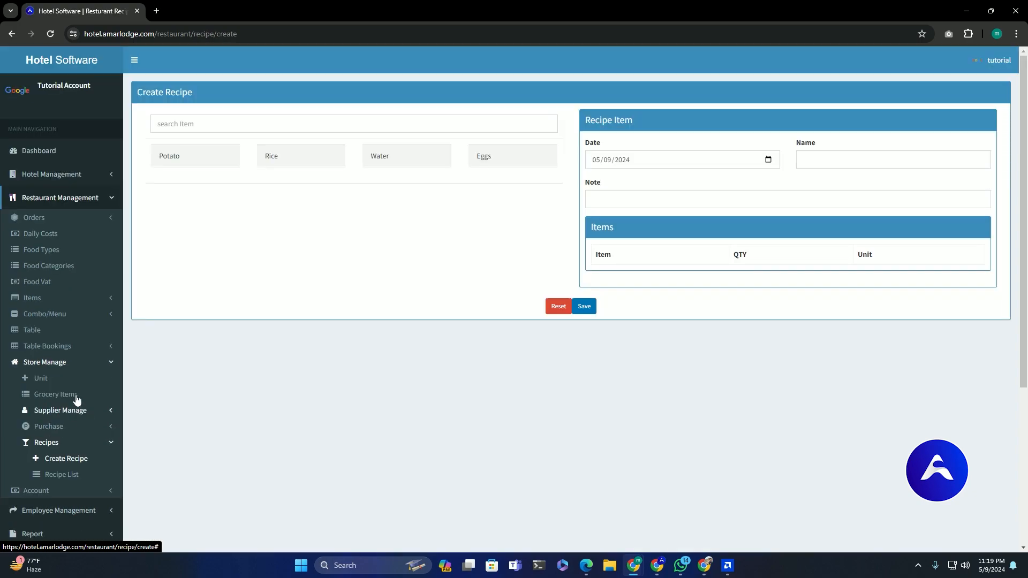
{"action": "left_click", "coordinate": [206, 160]}
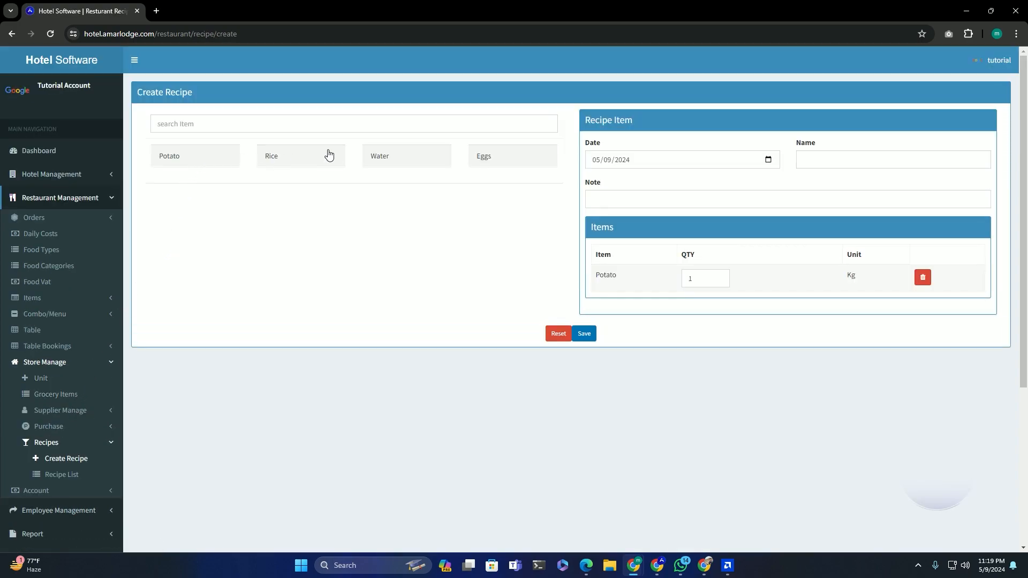
{"action": "left_click", "coordinate": [364, 161]}
{"action": "left_click", "coordinate": [507, 156]}
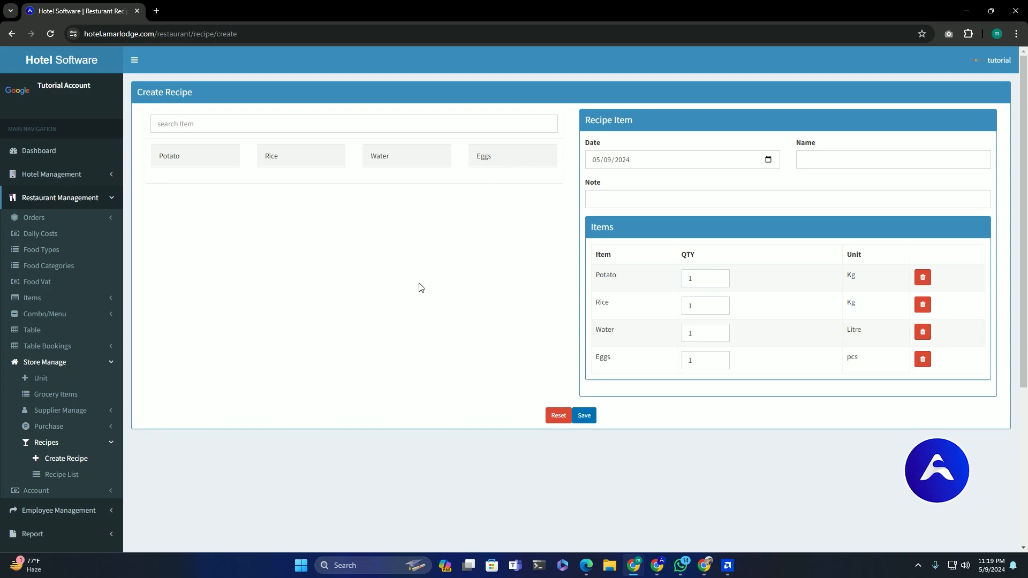
{"action": "left_click", "coordinate": [829, 157]}
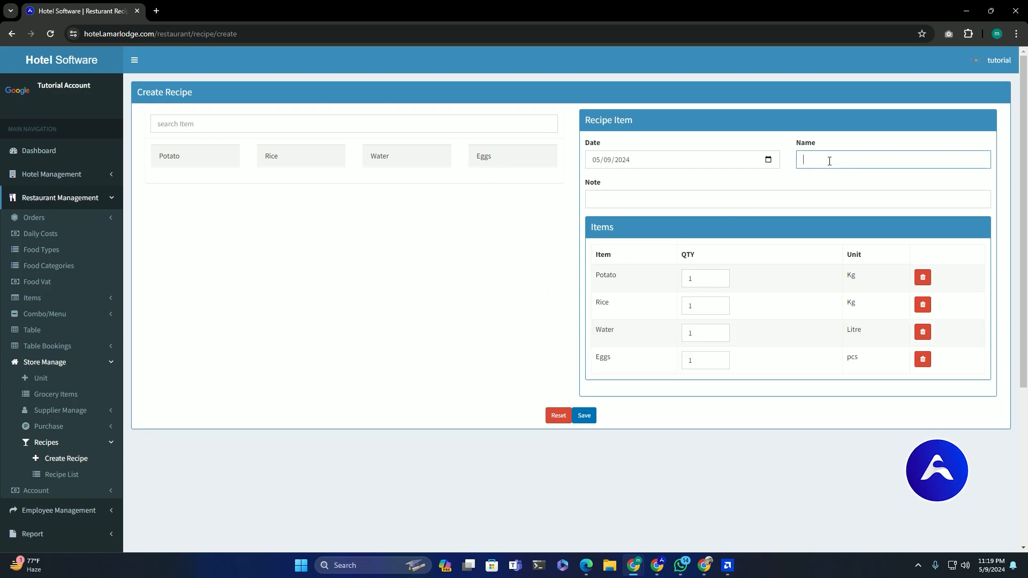
{"action": "type", "text": "Combo"}
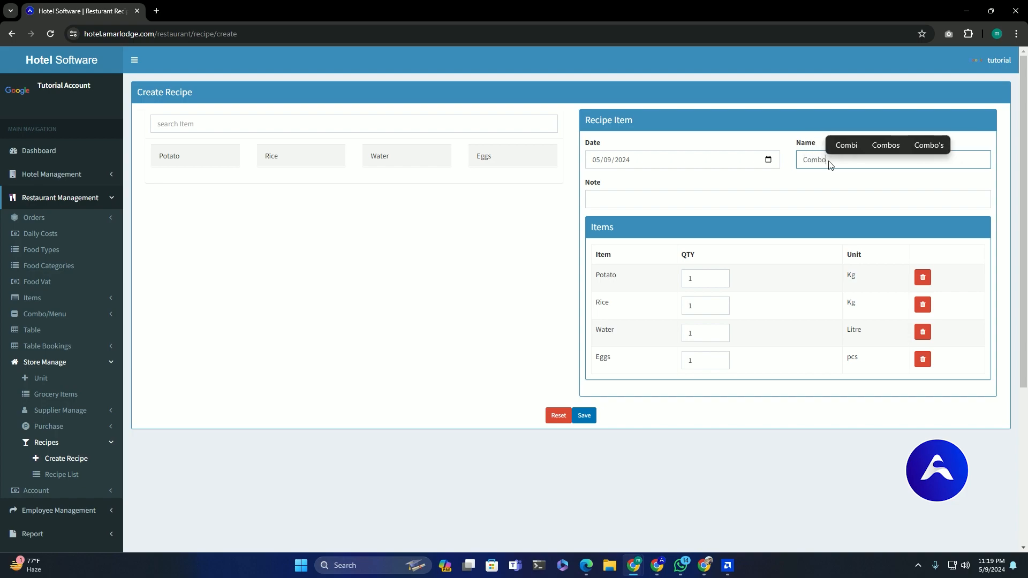
{"action": "left_click", "coordinate": [645, 197]}
{"action": "type", "text": "dsds"}
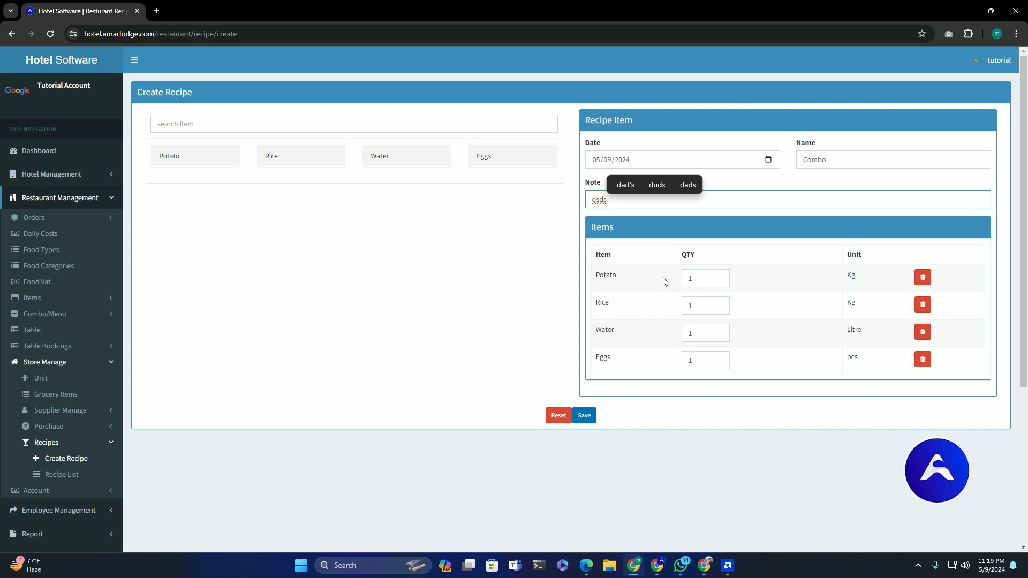
- Set Rice to 2 and Eggs to 12, remove Water, and save the Combo recipe
{"action": "double_click", "coordinate": [693, 279]}
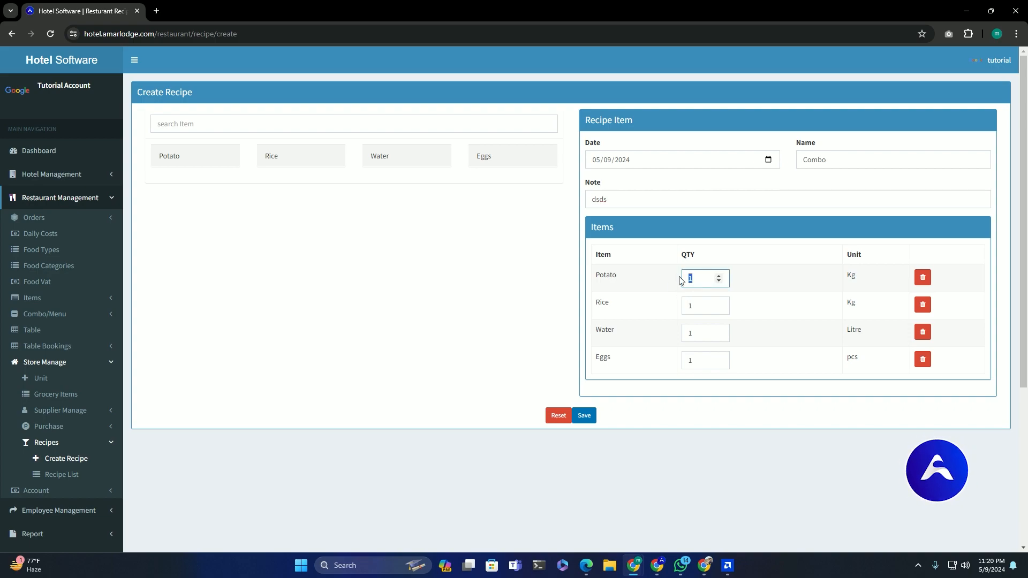
{"action": "double_click", "coordinate": [686, 315]}
{"action": "type", "text": "2"}
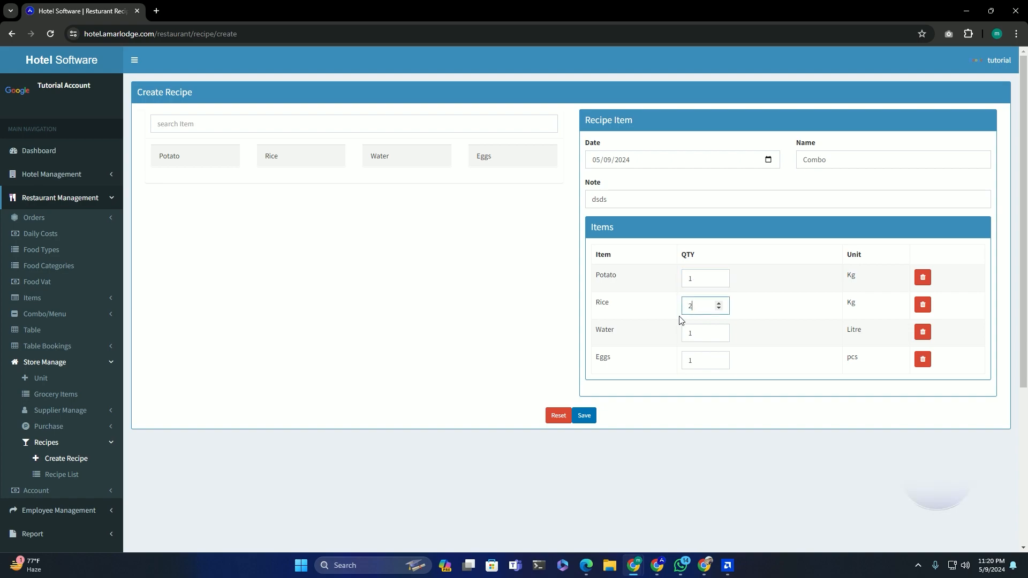
{"action": "left_click", "coordinate": [923, 333]}
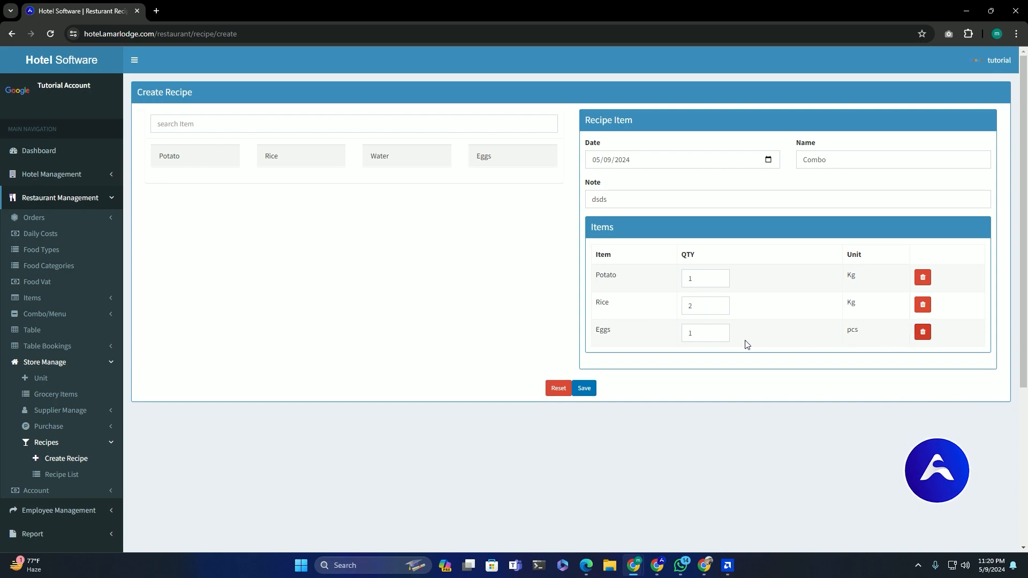
{"action": "double_click", "coordinate": [685, 309]}
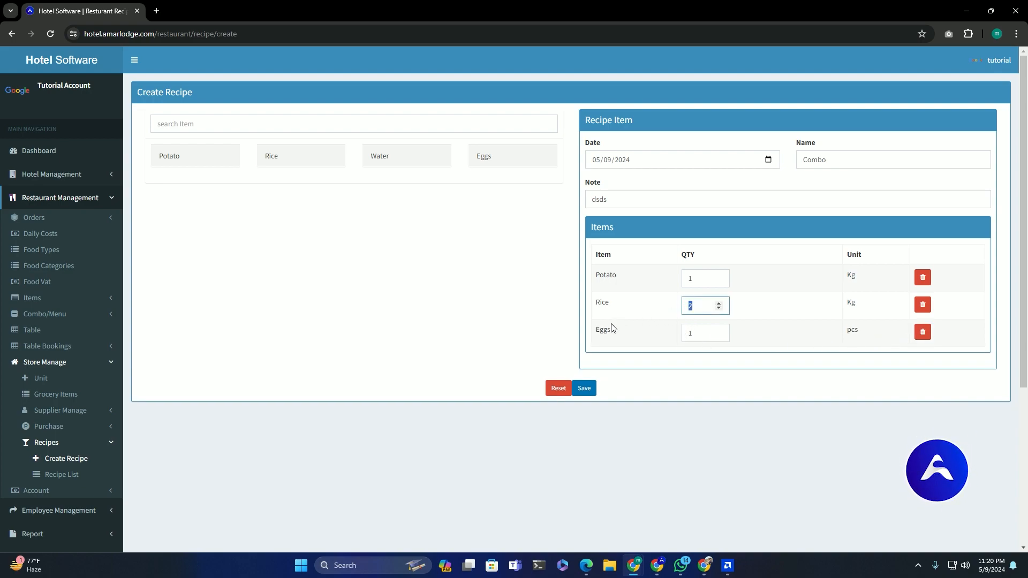
{"action": "double_click", "coordinate": [698, 336]}
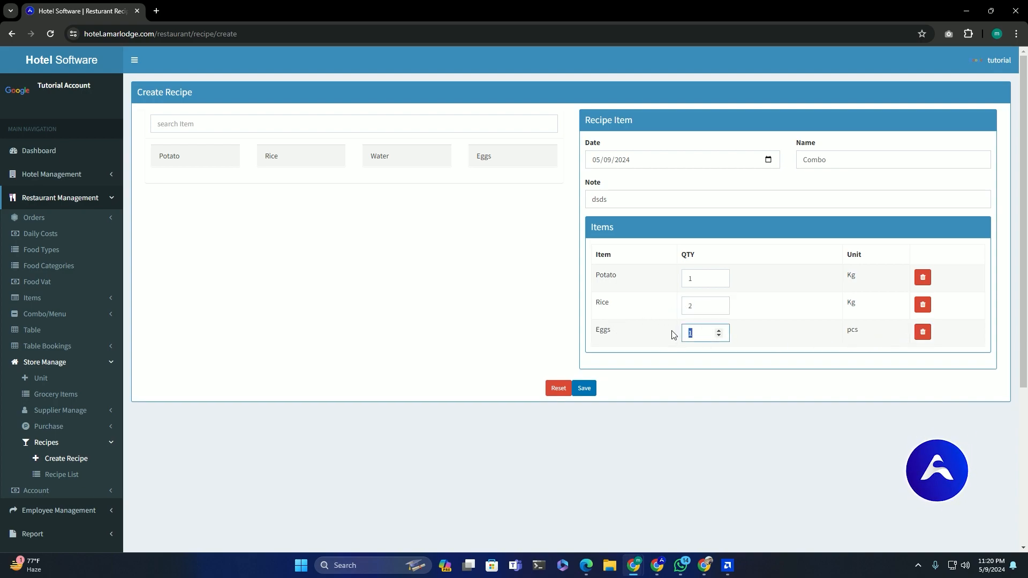
{"action": "type", "text": "2"}
{"action": "left_click", "coordinate": [482, 309]}
{"action": "left_click", "coordinate": [581, 393]}
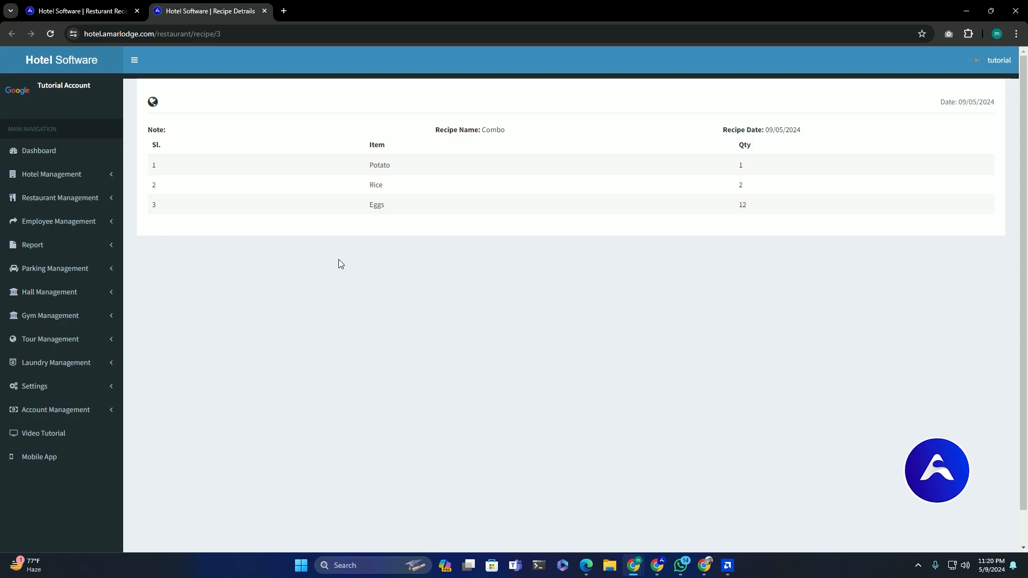
- Close the extra tab and view the Combo recipe's details from the Recipe List
{"action": "left_click_drag", "start_coordinate": [161, 143], "coordinate": [264, 10]}
{"action": "left_click", "coordinate": [263, 11]}
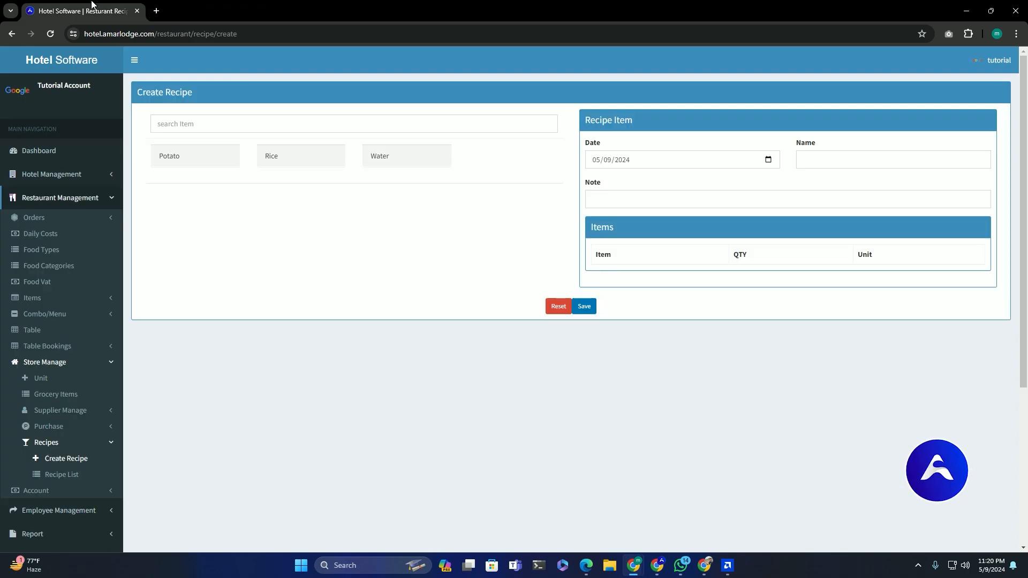
{"action": "left_click", "coordinate": [60, 474]}
{"action": "left_click_drag", "start_coordinate": [209, 191], "coordinate": [714, 190]}
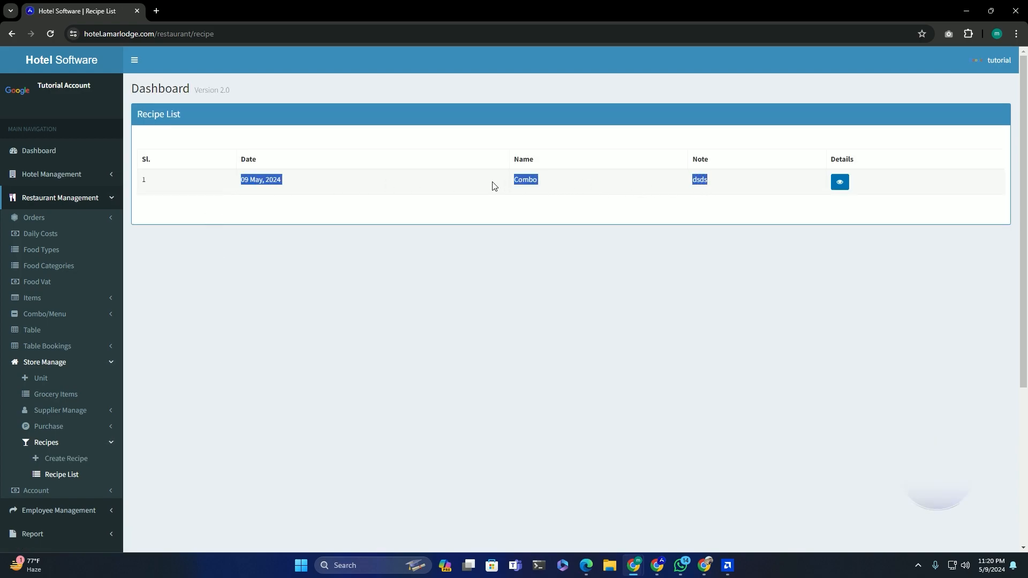
{"action": "left_click_drag", "start_coordinate": [511, 182], "coordinate": [528, 182]}
{"action": "left_click", "coordinate": [839, 182]}
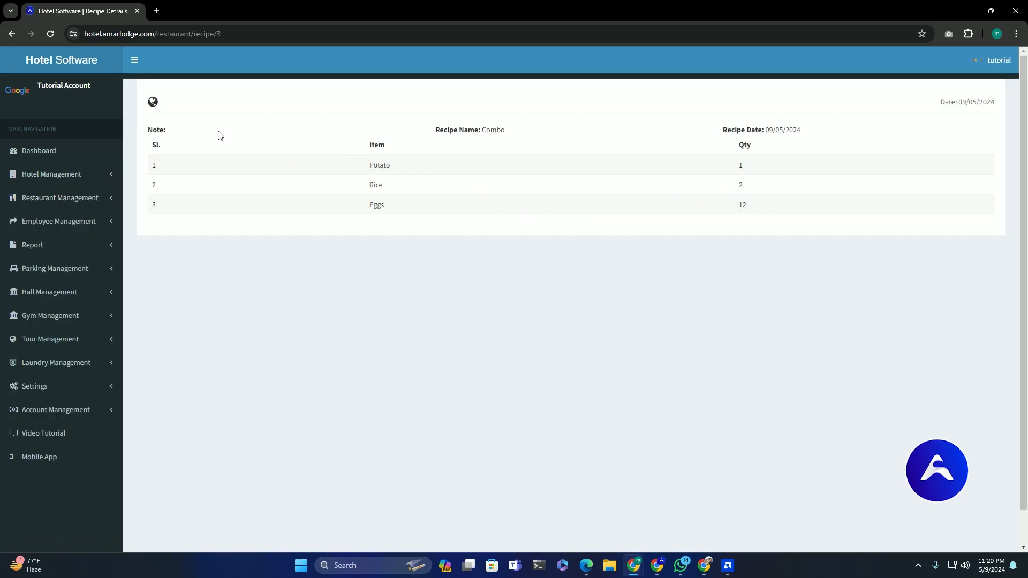
{"action": "left_click", "coordinate": [72, 199]}
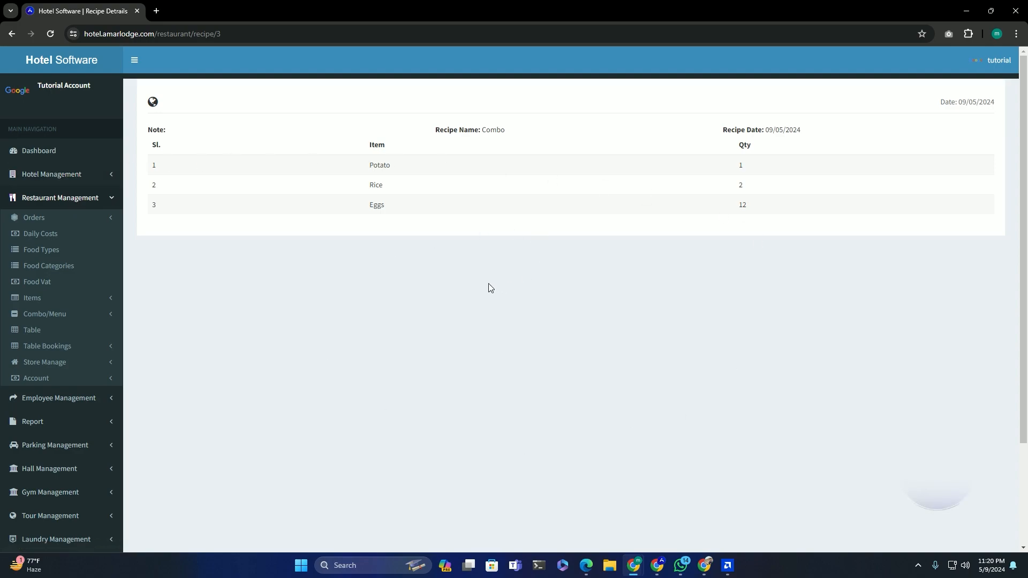
{"action": "left_click", "coordinate": [104, 379]}
- Review the restaurant account summary, noting the 2989 supplier due
{"action": "left_click", "coordinate": [94, 395]}
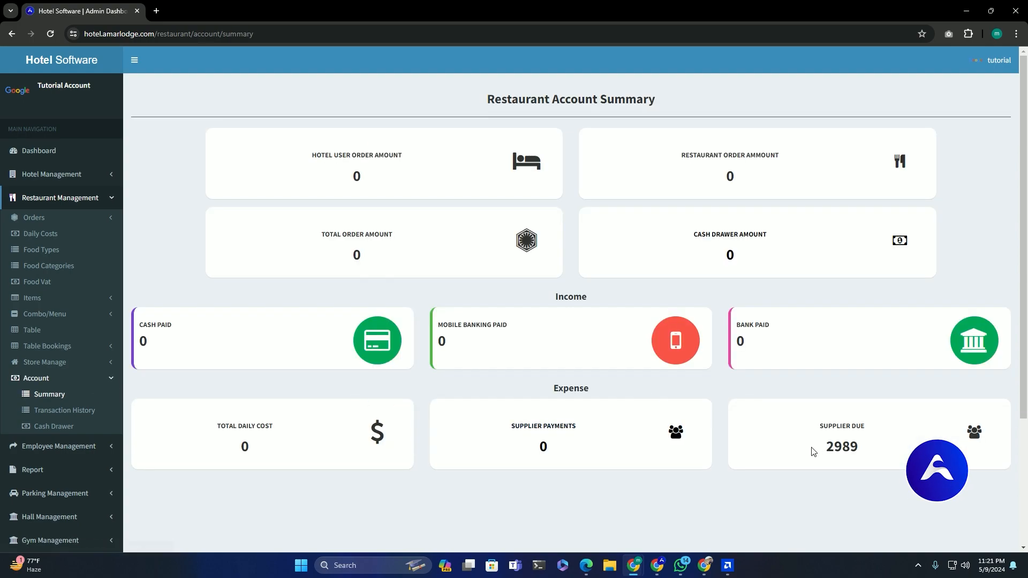
{"action": "mouse_move", "coordinate": [823, 455]}
{"action": "left_mouse_down"}
{"action": "mouse_move", "coordinate": [857, 446]}
{"action": "mouse_move", "coordinate": [819, 453]}
{"action": "left_mouse_up"}
{"action": "left_click", "coordinate": [857, 447]}
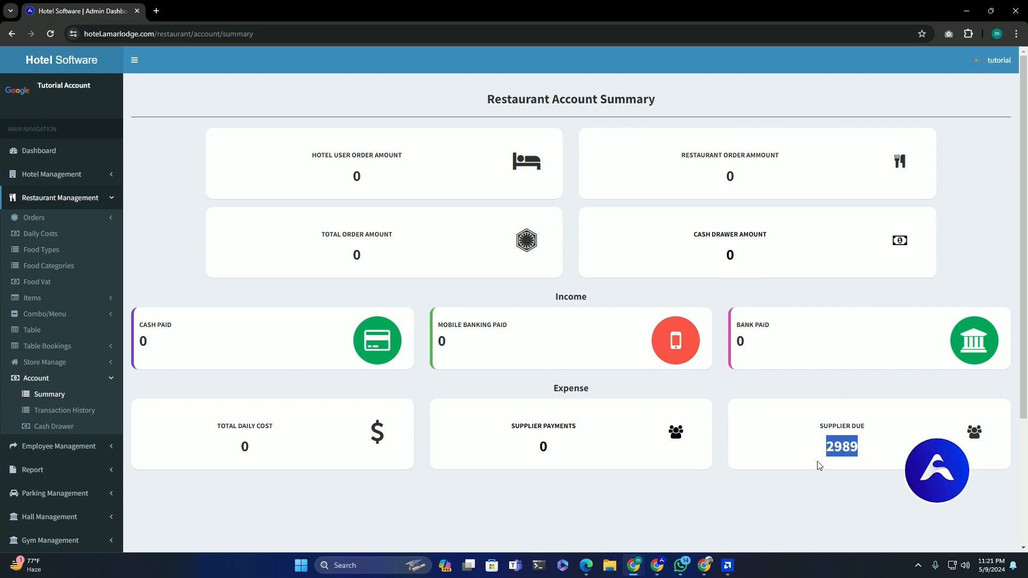
{"action": "left_click", "coordinate": [820, 469]}
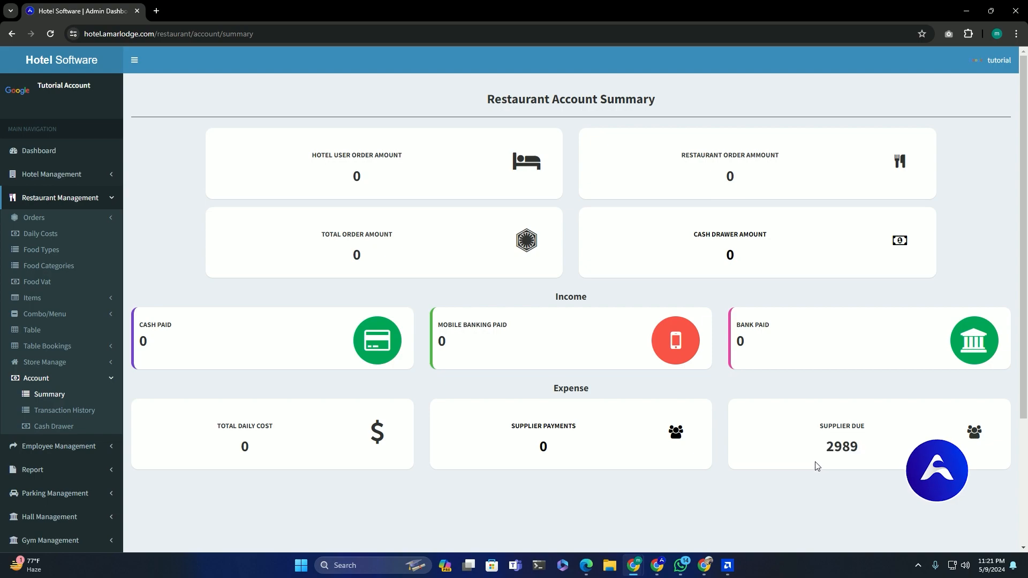
- View the supplier purchase invoice from the Purchase List and return to the list
{"action": "left_click", "coordinate": [47, 361]}
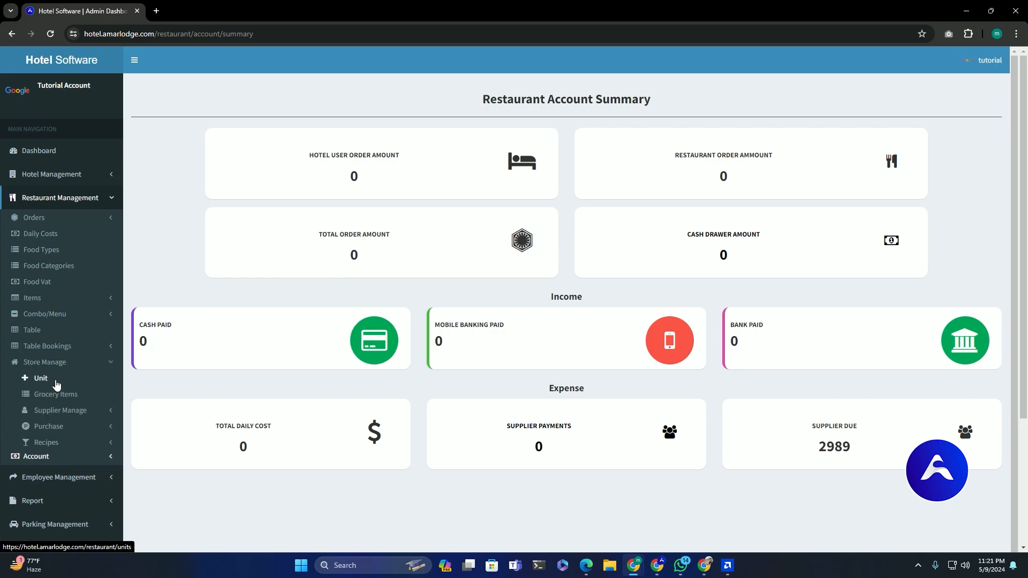
{"action": "left_click", "coordinate": [70, 427]}
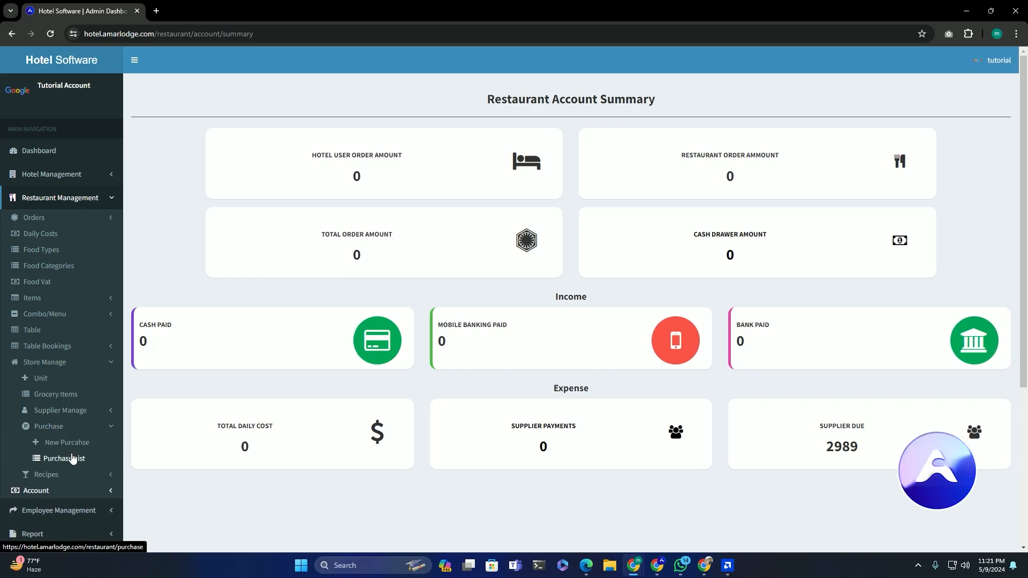
{"action": "left_click", "coordinate": [73, 461]}
{"action": "left_click", "coordinate": [878, 182]}
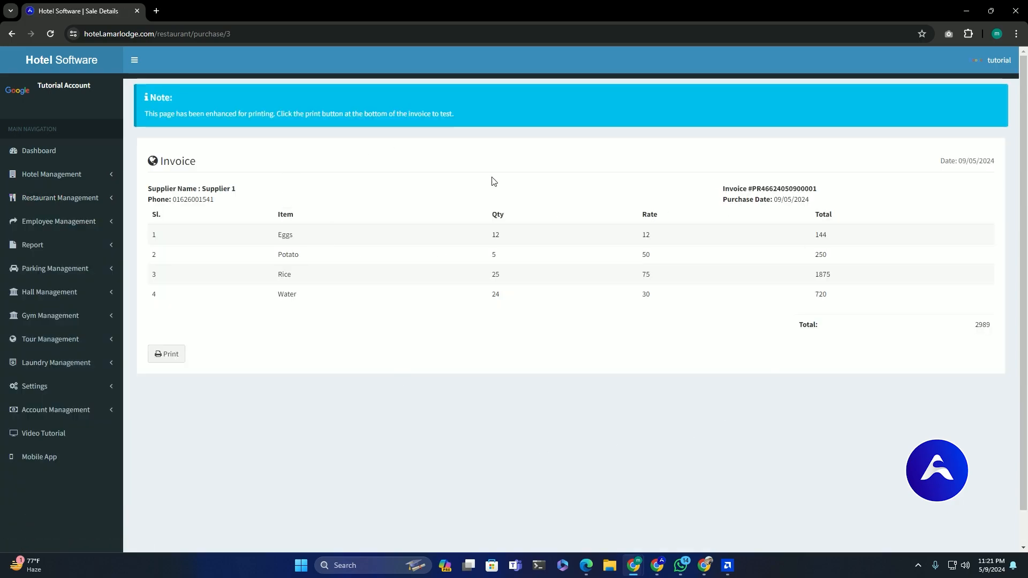
{"action": "left_click", "coordinate": [11, 33]}
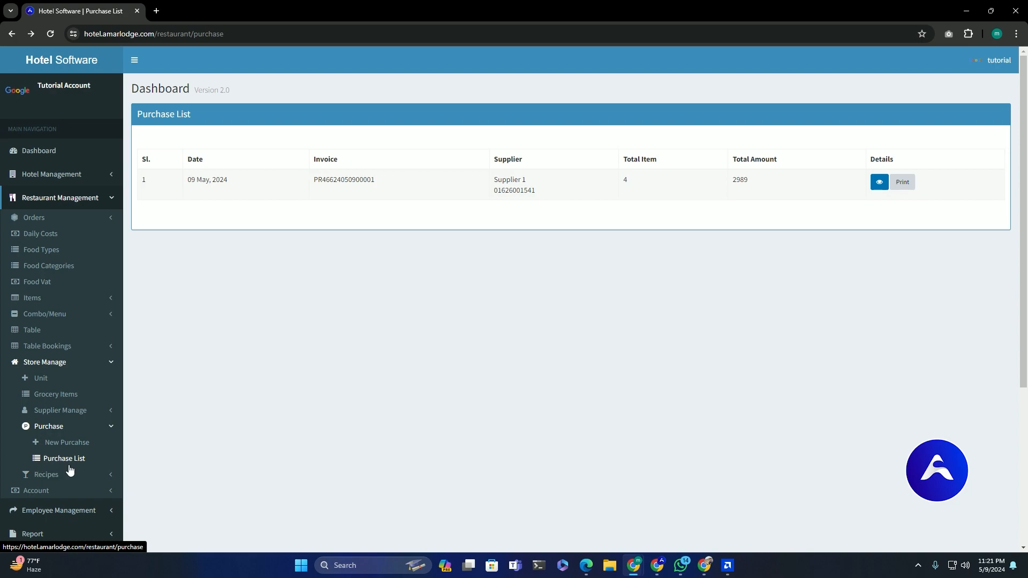
- Check the two transaction history rows and the cash drawer's Cash In total
{"action": "left_click", "coordinate": [72, 491]}
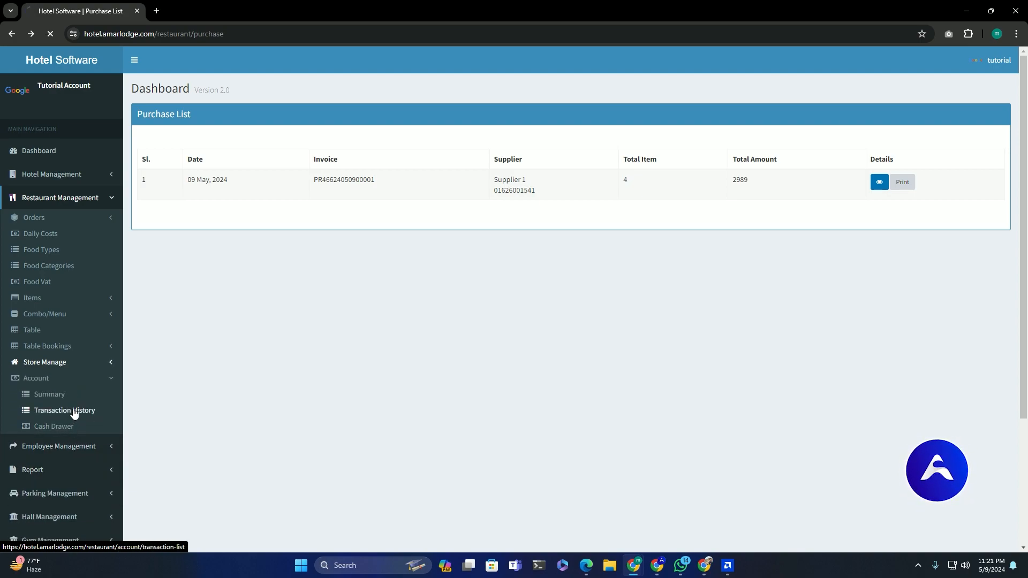
{"action": "left_click_drag", "start_coordinate": [392, 170], "coordinate": [961, 189]}
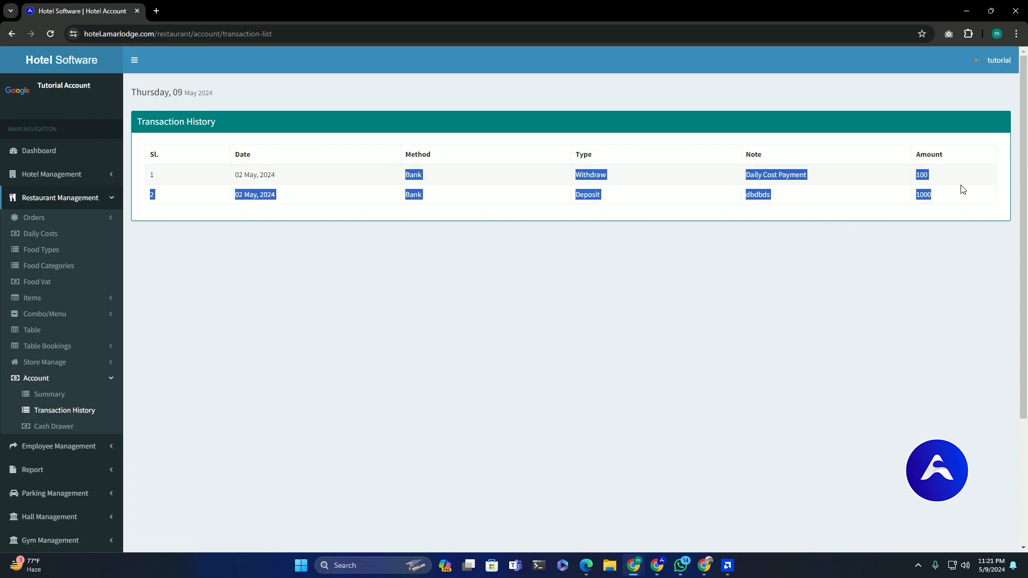
{"action": "left_click", "coordinate": [560, 306]}
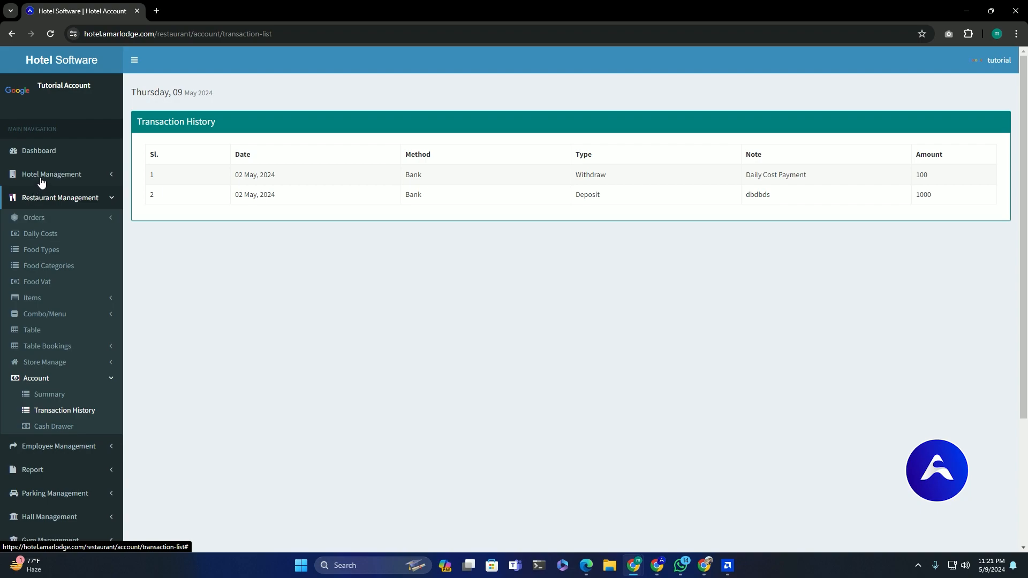
{"action": "left_click", "coordinate": [56, 427]}
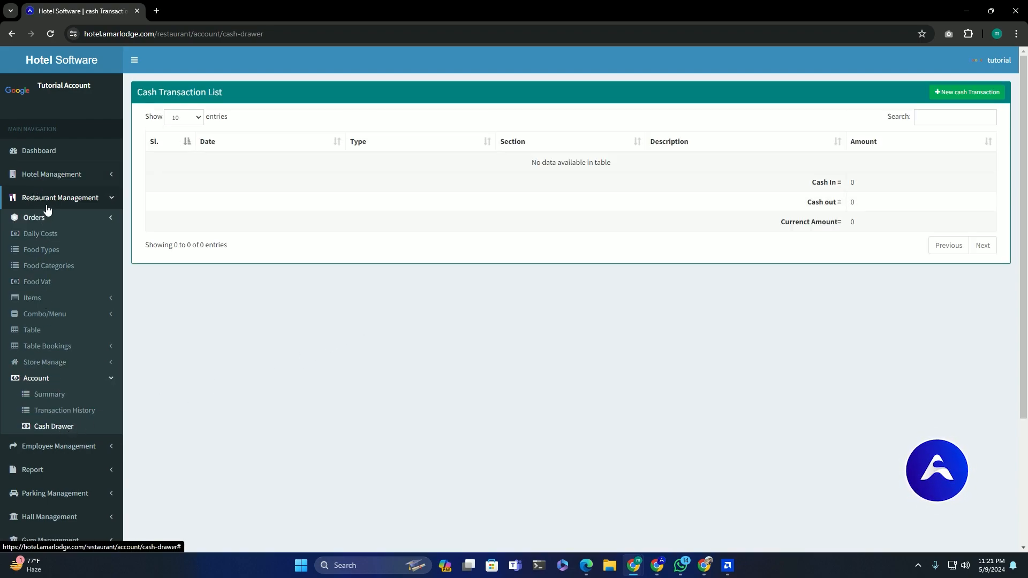
{"action": "left_click_drag", "start_coordinate": [822, 178], "coordinate": [896, 190]}
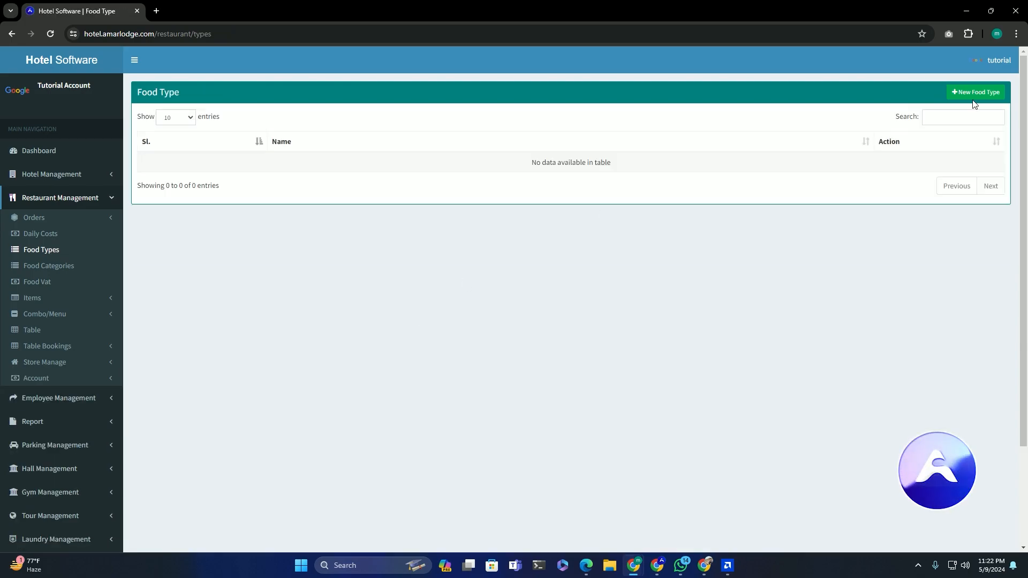
- Add the food types Bengali, Indian and Chinese, saving each one
{"action": "left_click", "coordinate": [973, 93]}
{"action": "left_click", "coordinate": [474, 110]}
{"action": "type", "text": "Bengali"}
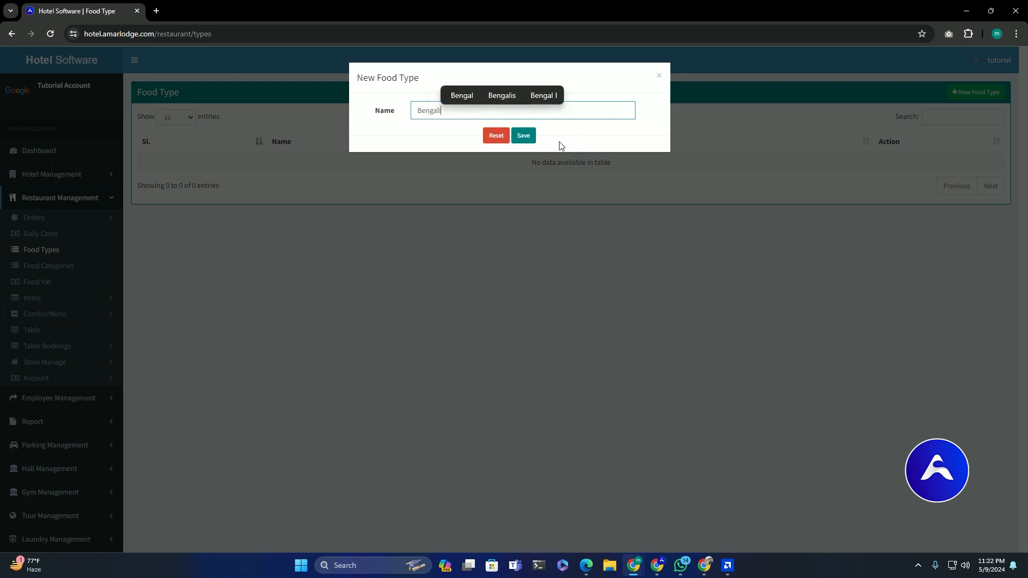
{"action": "left_click", "coordinate": [524, 136]}
{"action": "left_click", "coordinate": [977, 94]}
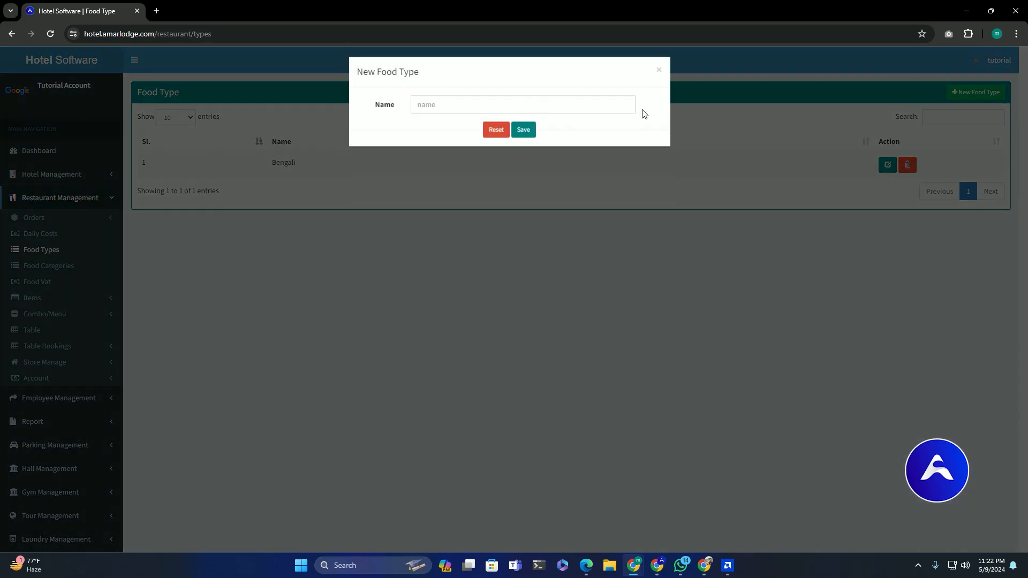
{"action": "left_click", "coordinate": [432, 112]}
{"action": "type", "text": "Indian"}
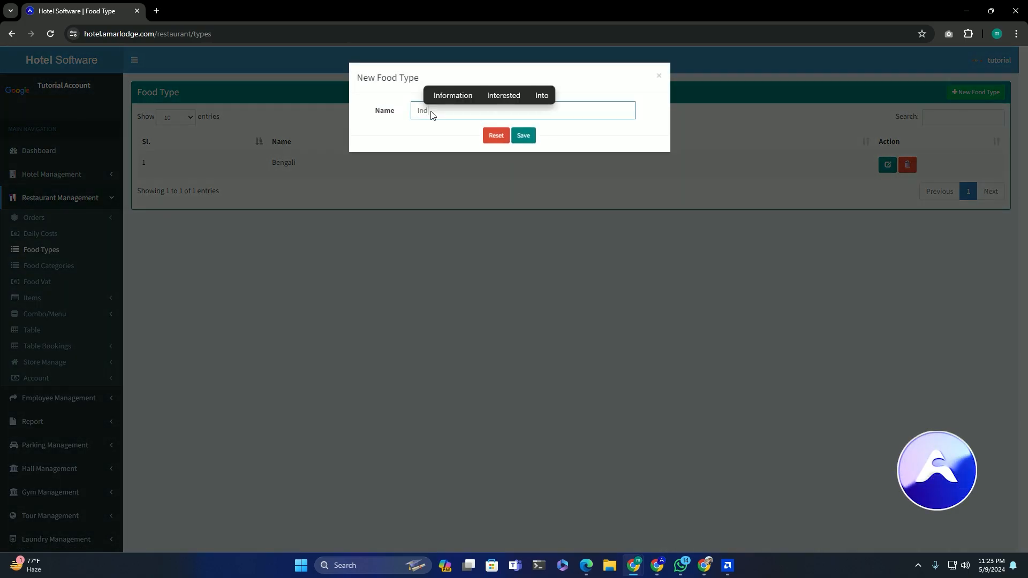
{"action": "left_click", "coordinate": [522, 135]}
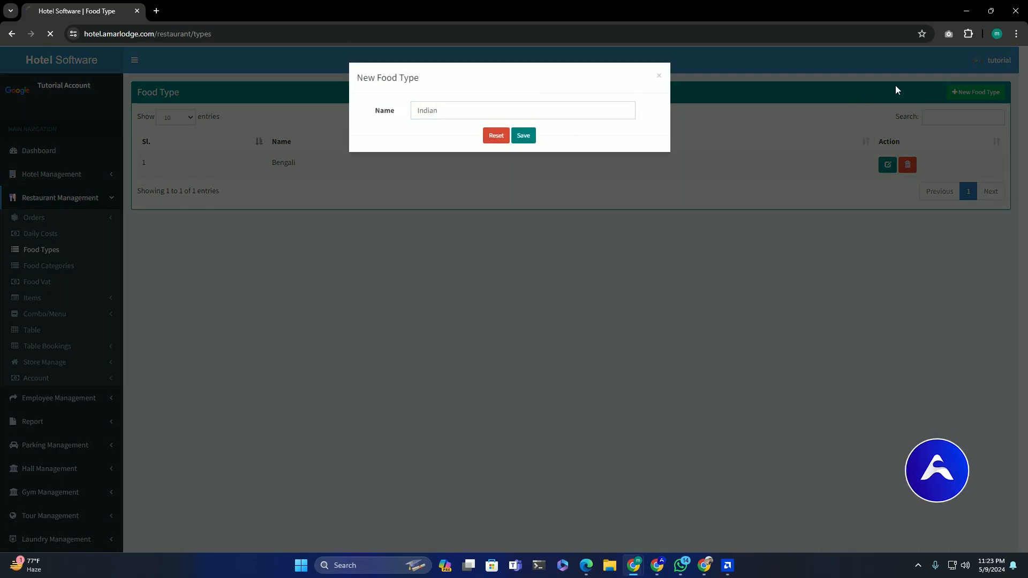
{"action": "left_click", "coordinate": [975, 92]}
{"action": "left_click", "coordinate": [484, 108]}
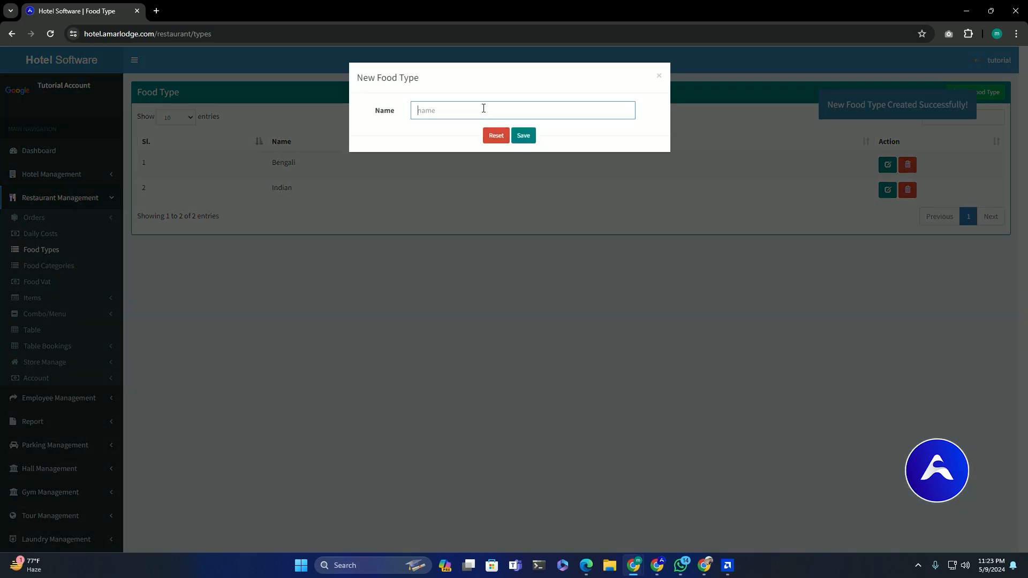
{"action": "type", "text": "Chines"}
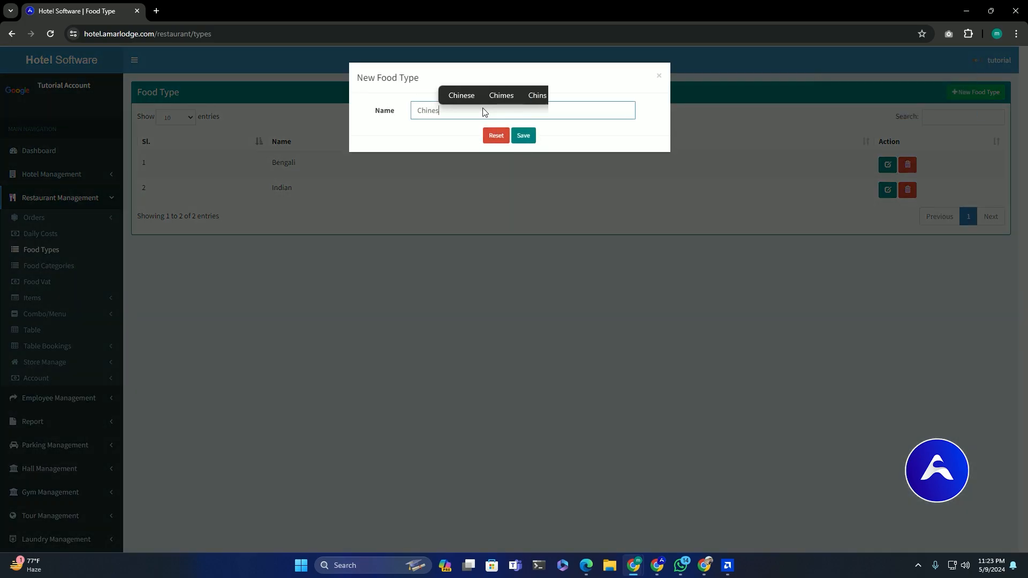
{"action": "type", "text": "e"}
{"action": "left_click", "coordinate": [522, 140]}
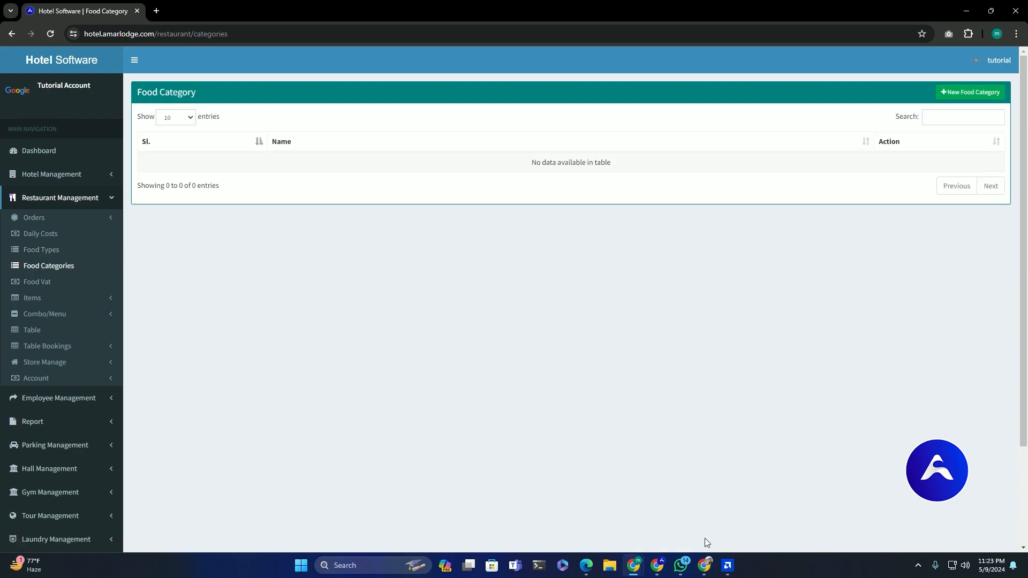
- Create the food categories Fruit, Food and Drink, submitting each one
{"action": "left_click", "coordinate": [961, 93]}
{"action": "left_click", "coordinate": [524, 110]}
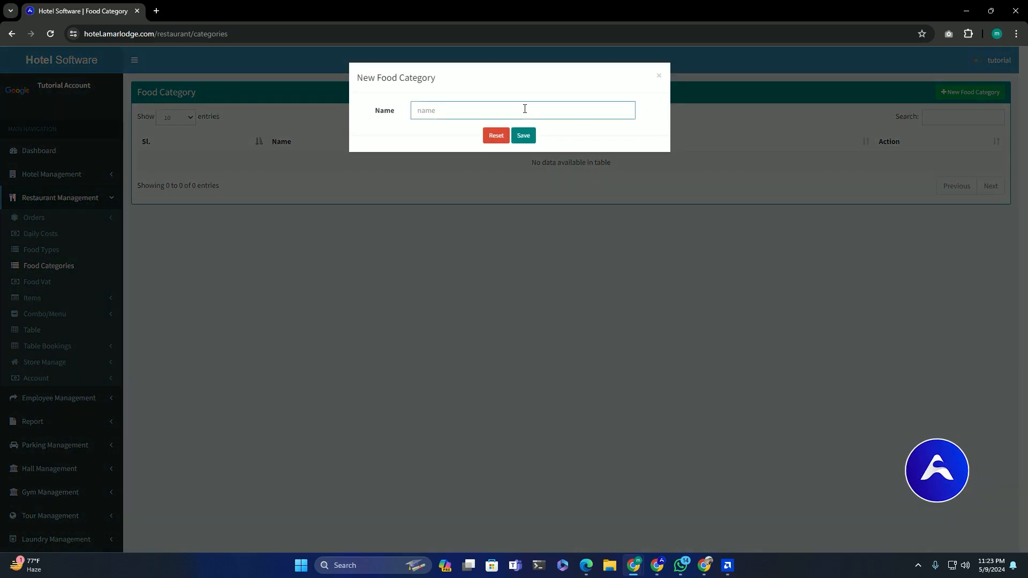
{"action": "type", "text": "Fruit"}
{"action": "key", "text": "Return"}
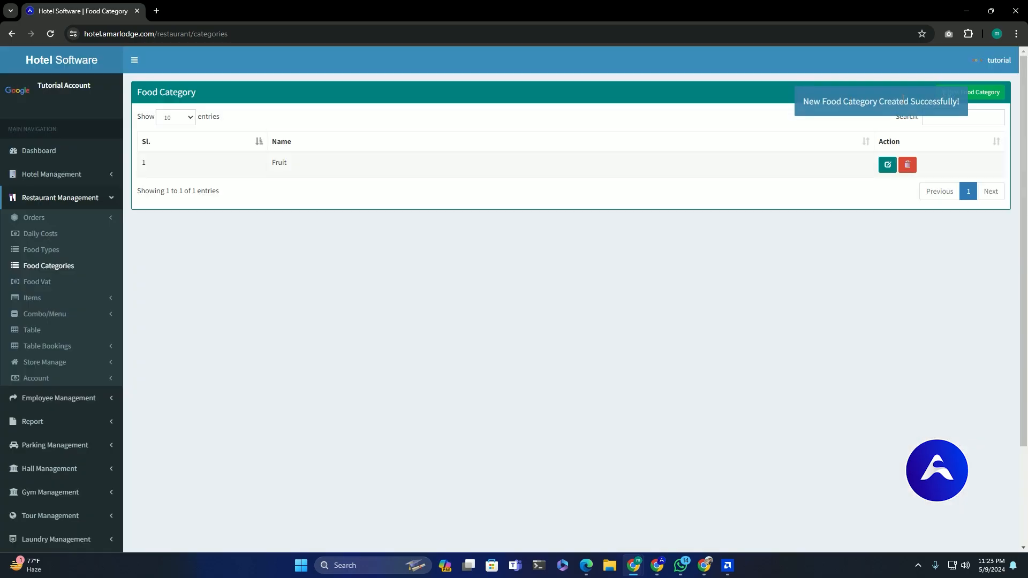
{"action": "left_click", "coordinate": [969, 92]}
{"action": "left_click", "coordinate": [432, 112]}
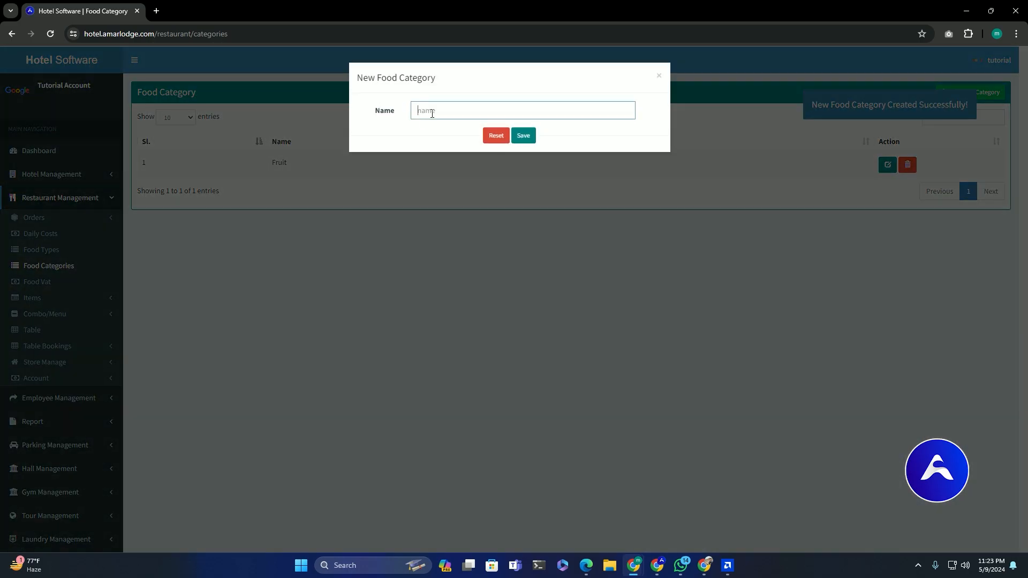
{"action": "type", "text": "Food"}
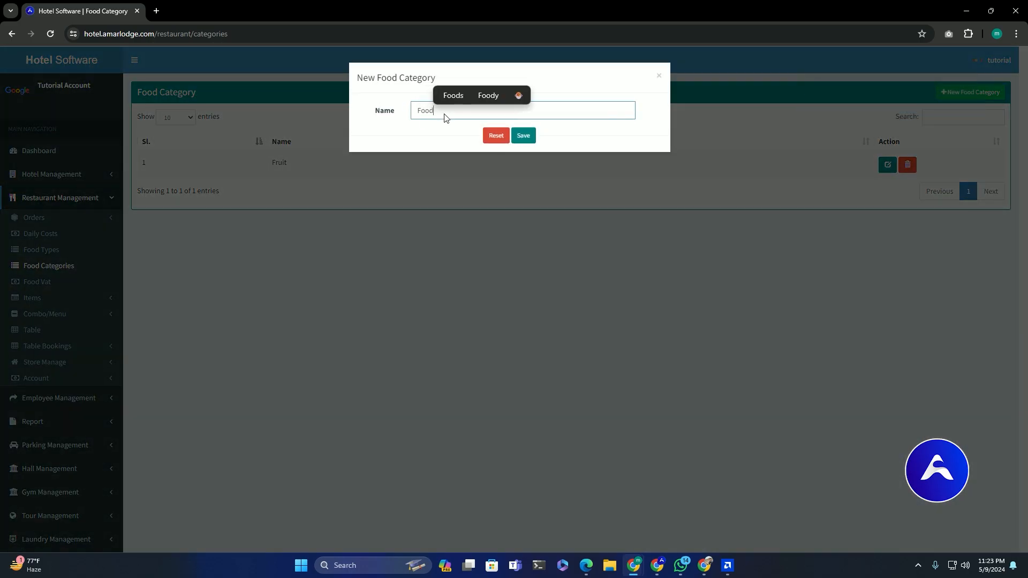
{"action": "left_click", "coordinate": [523, 135]}
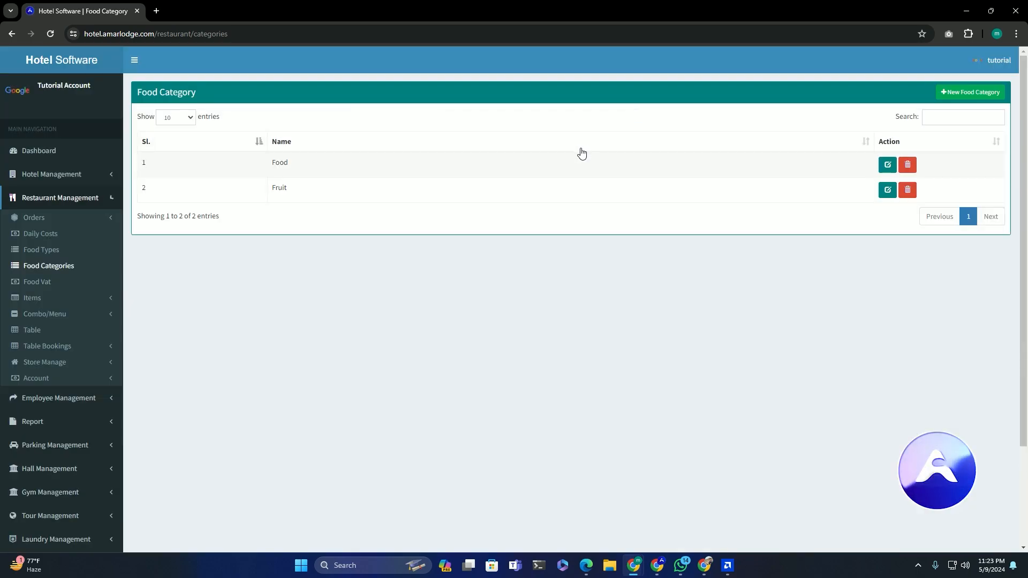
{"action": "left_click", "coordinate": [987, 94]}
{"action": "left_click", "coordinate": [429, 110]}
{"action": "type", "text": "Drink"}
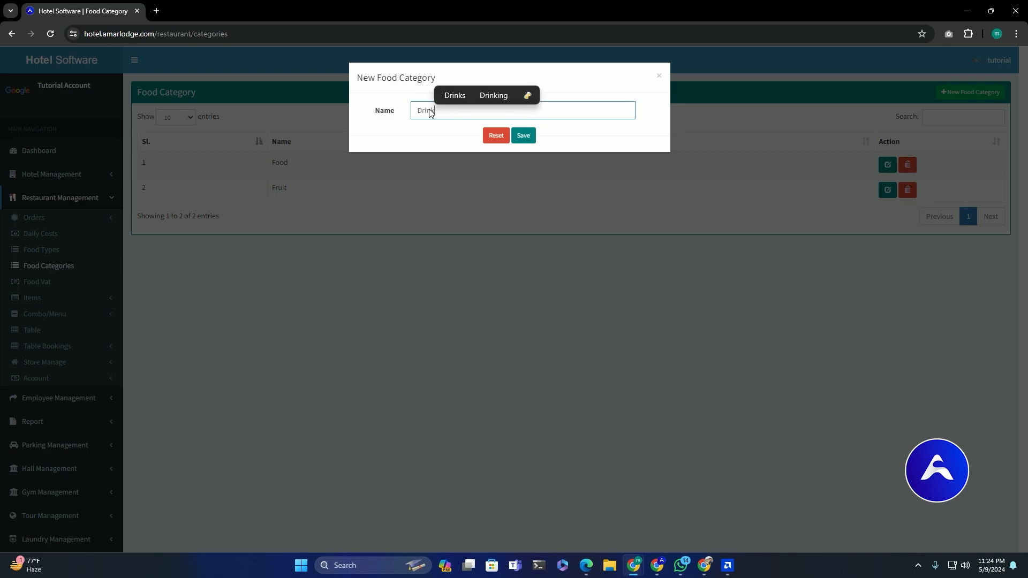
{"action": "key", "text": "Return"}
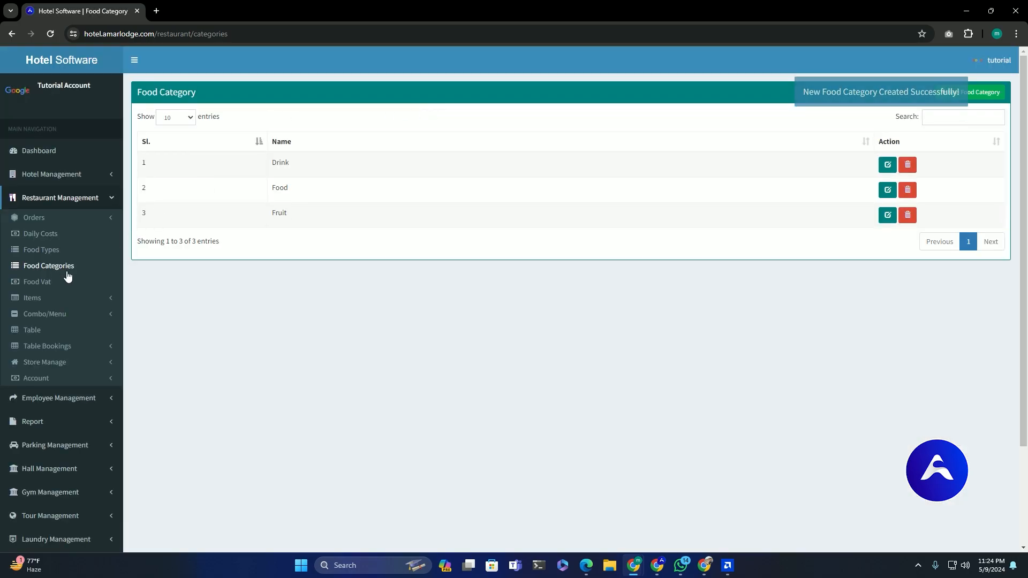
- Save a new food VAT rate of 5 percent
{"action": "left_click", "coordinate": [41, 221]}
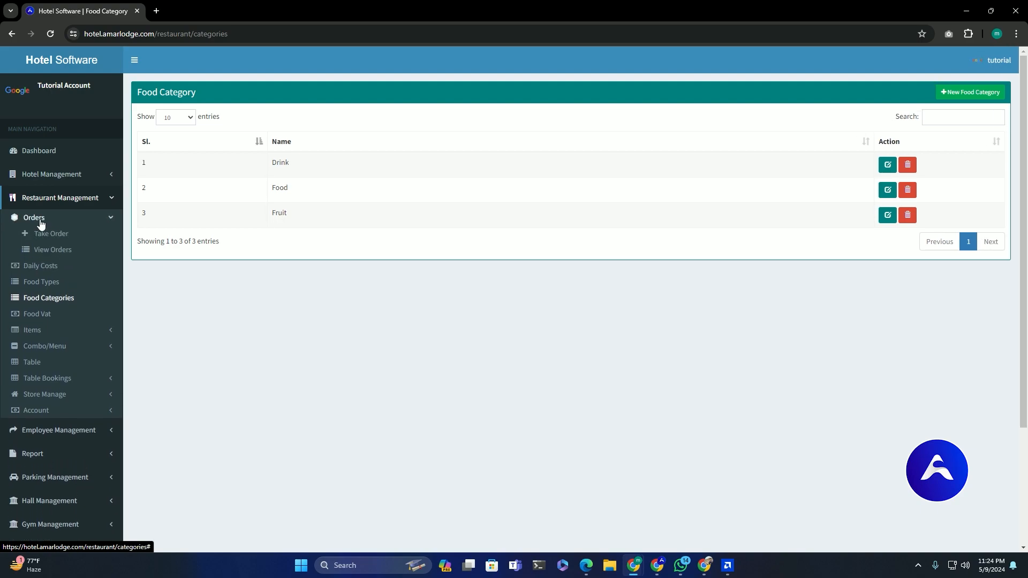
{"action": "left_click", "coordinate": [41, 222]}
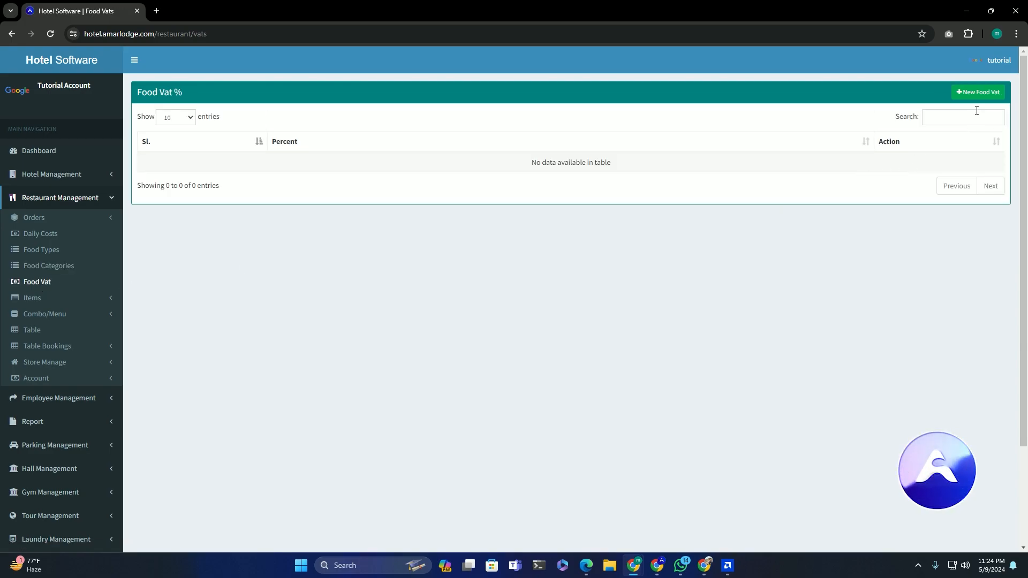
{"action": "left_click", "coordinate": [977, 95]}
{"action": "left_click", "coordinate": [467, 111]}
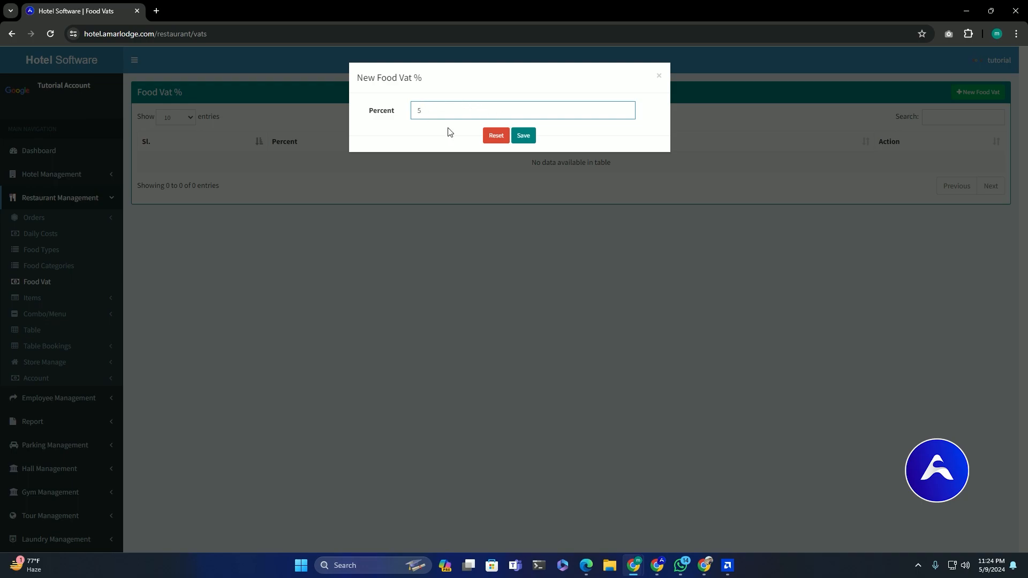
{"action": "left_click", "coordinate": [523, 135]}
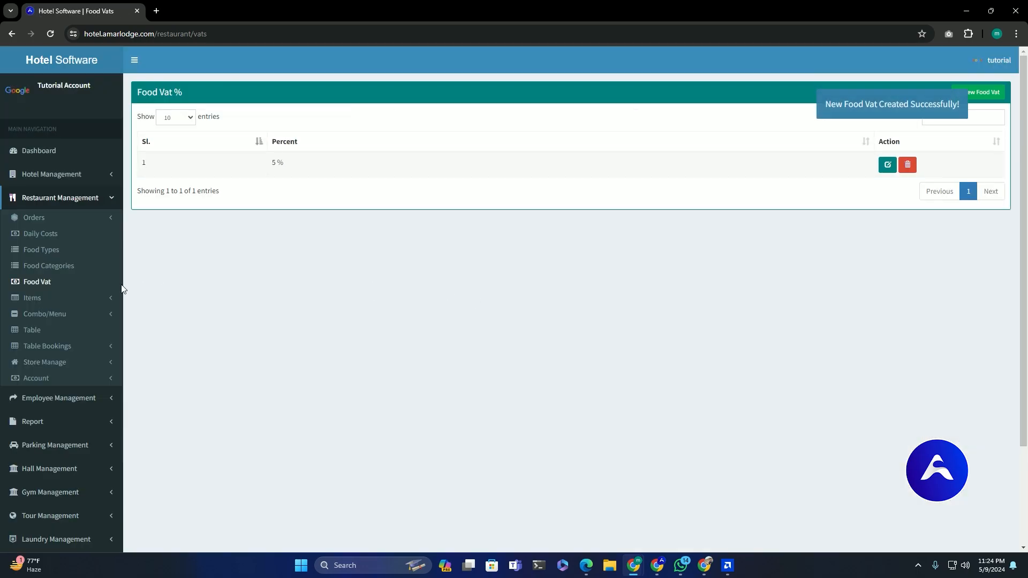
{"action": "left_click", "coordinate": [44, 299]}
- Begin a new menu item with food type Bengali and category Food
{"action": "left_click", "coordinate": [60, 313]}
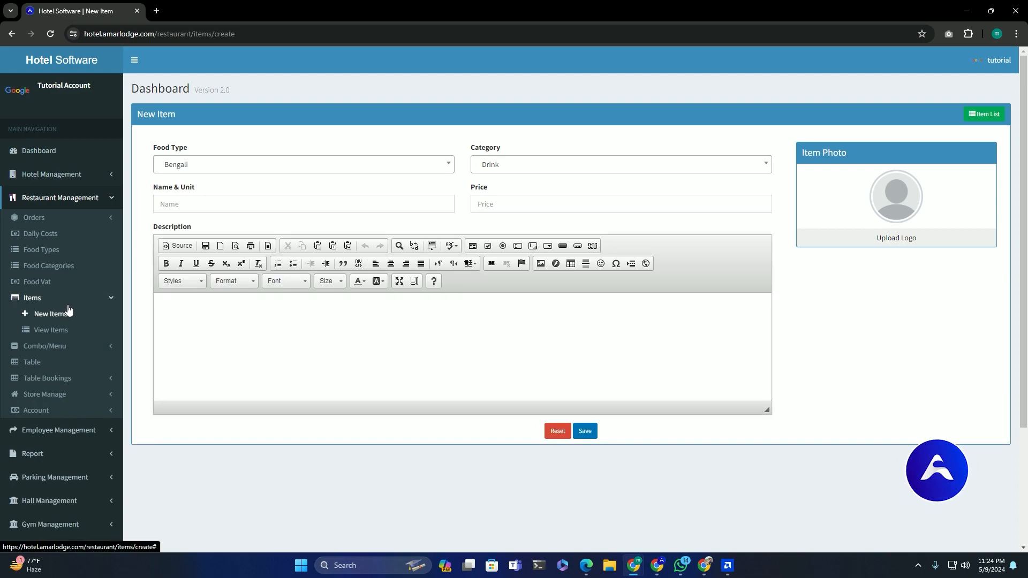
{"action": "left_click", "coordinate": [213, 169]}
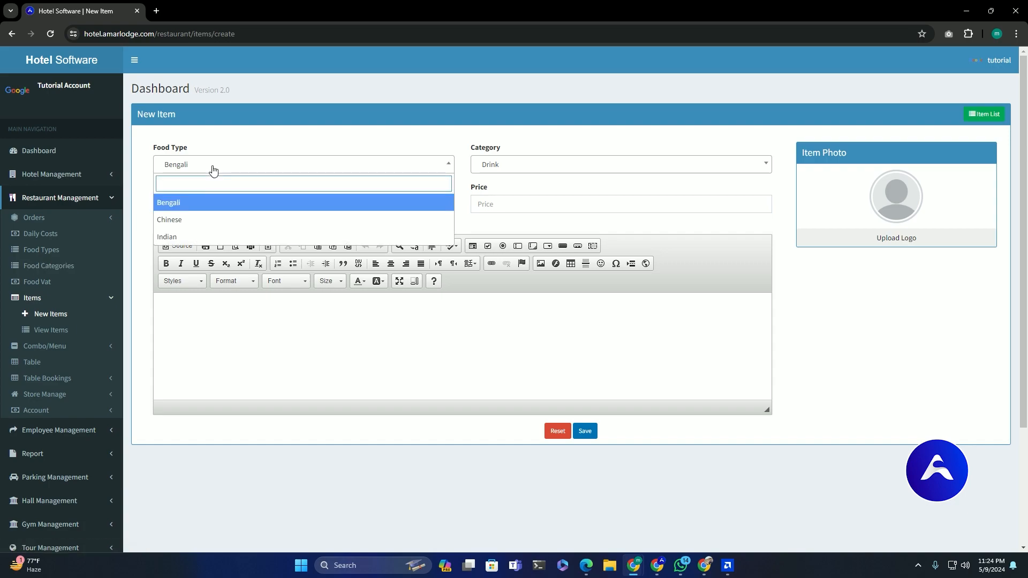
{"action": "left_click", "coordinate": [195, 206]}
{"action": "left_click", "coordinate": [551, 169]}
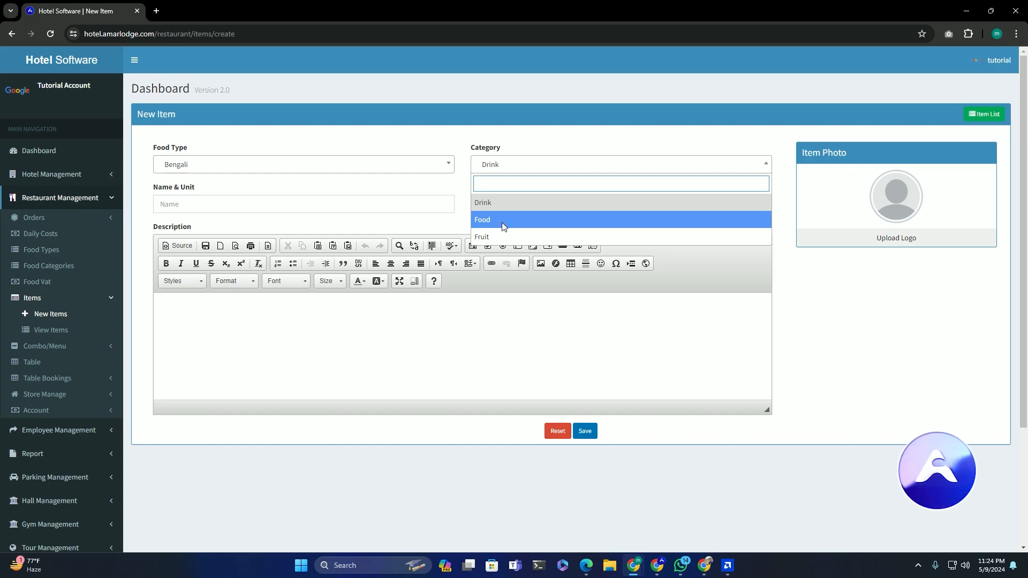
{"action": "key", "text": "Return"}
- Name the item 'Rice Per plate', price it at 20, and open the photo upload window
{"action": "left_click", "coordinate": [199, 202]}
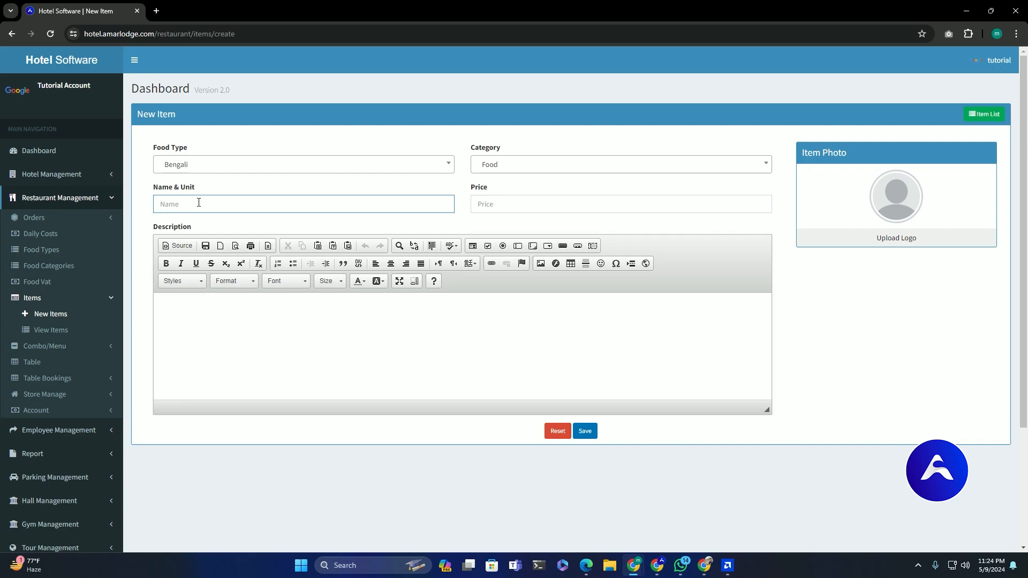
{"action": "type", "text": "Rice "}
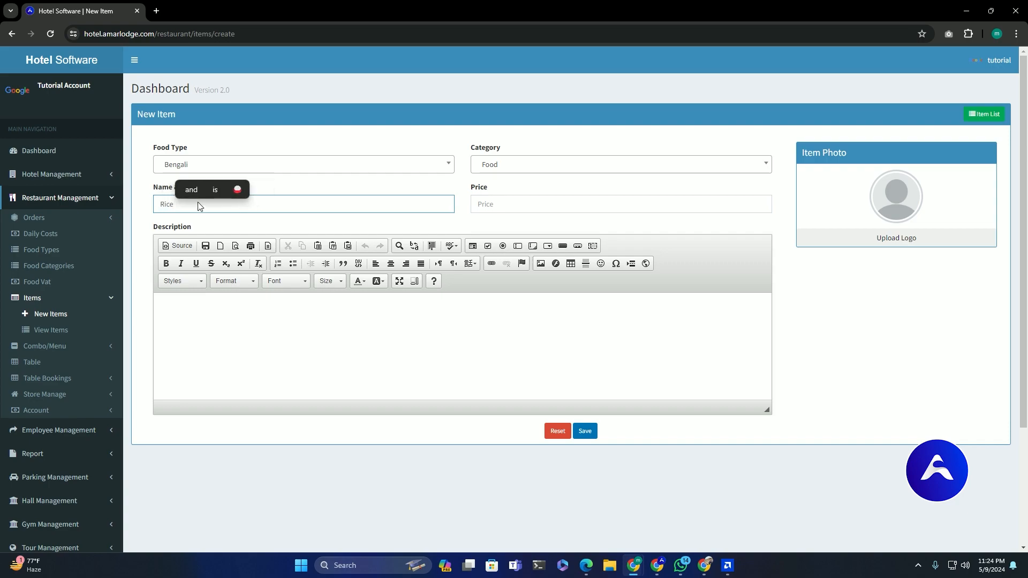
{"action": "type", "text": "P"}
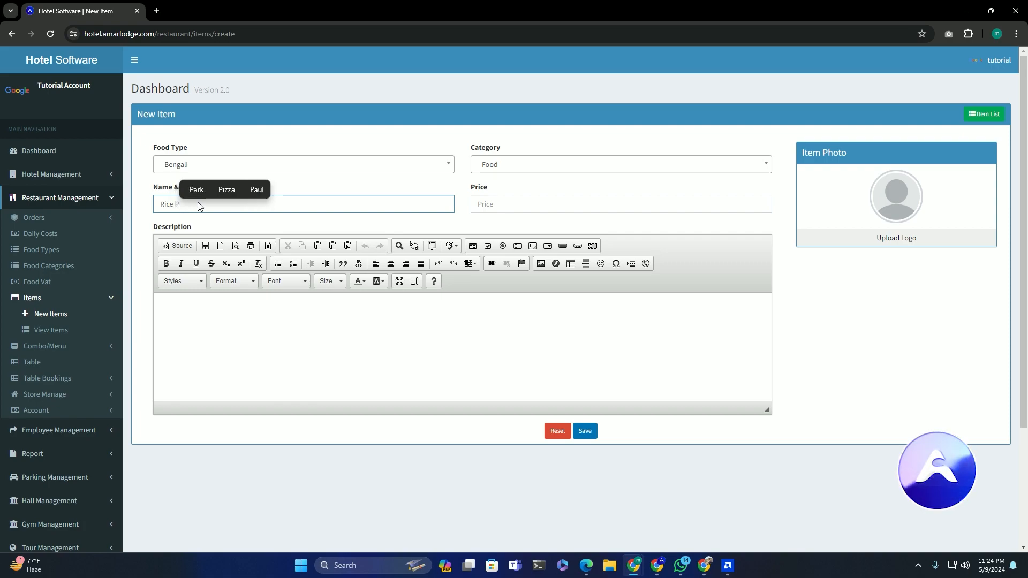
{"action": "type", "text": "er pLate"}
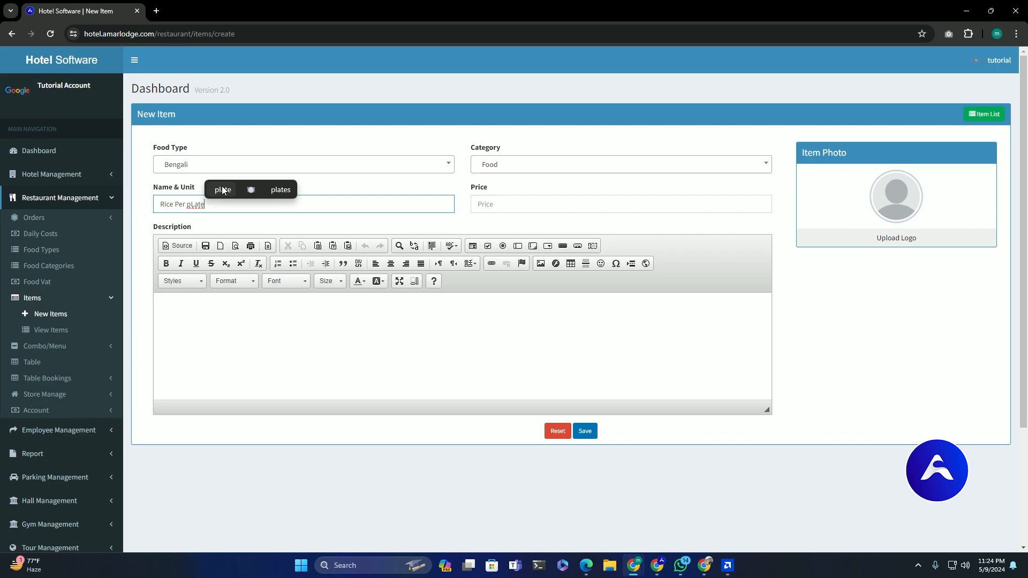
{"action": "left_click", "coordinate": [526, 205]}
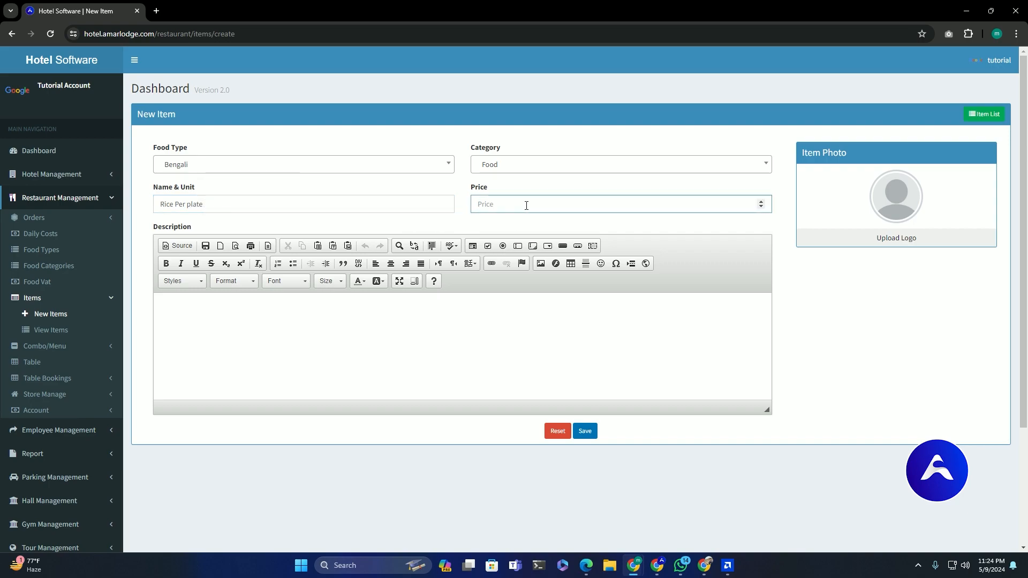
{"action": "left_click", "coordinate": [321, 313]}
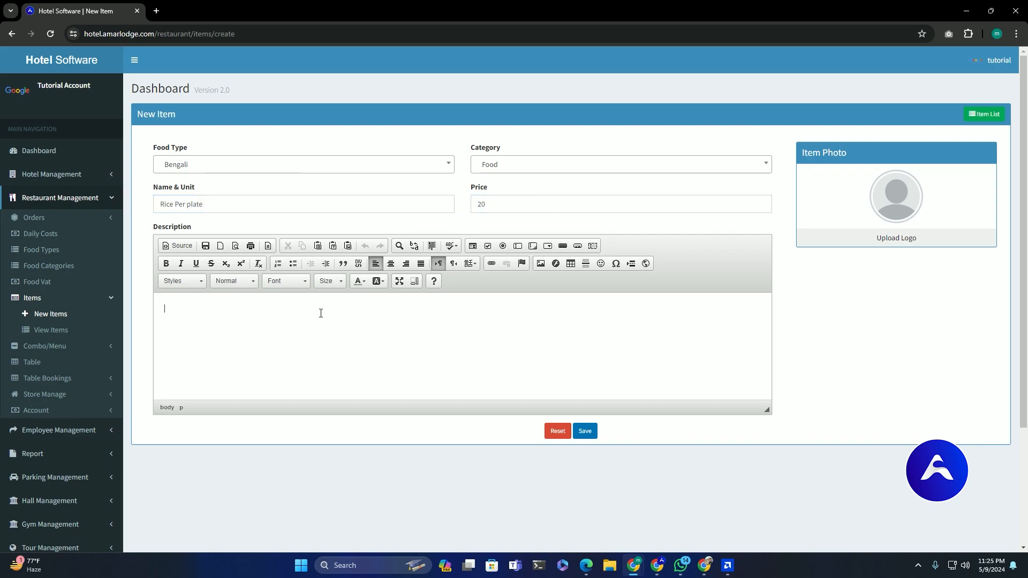
{"action": "left_click", "coordinate": [889, 238]}
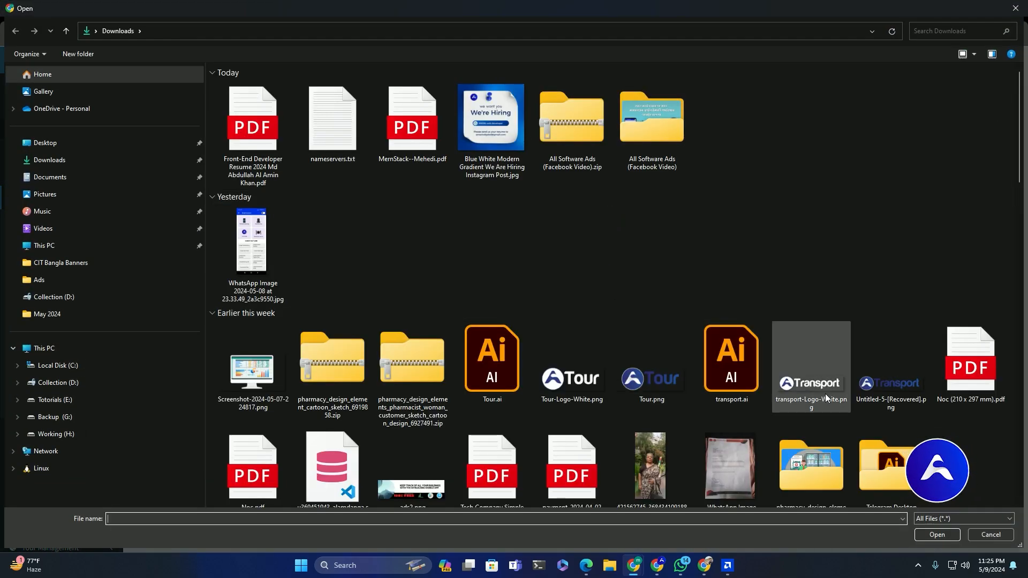
- Attach the hotel-tablet picture as the photo and save the Rice Per plate item
{"action": "scroll", "coordinate": [762, 381], "scroll_direction": "down", "scroll_amount": 5}
{"action": "double_click", "coordinate": [973, 332]}
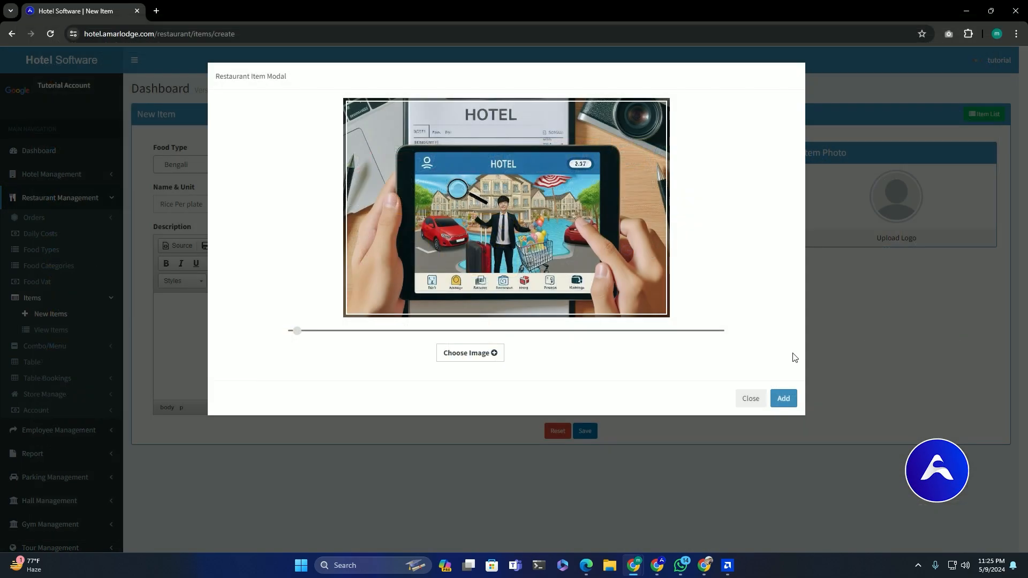
{"action": "left_click", "coordinate": [784, 400]}
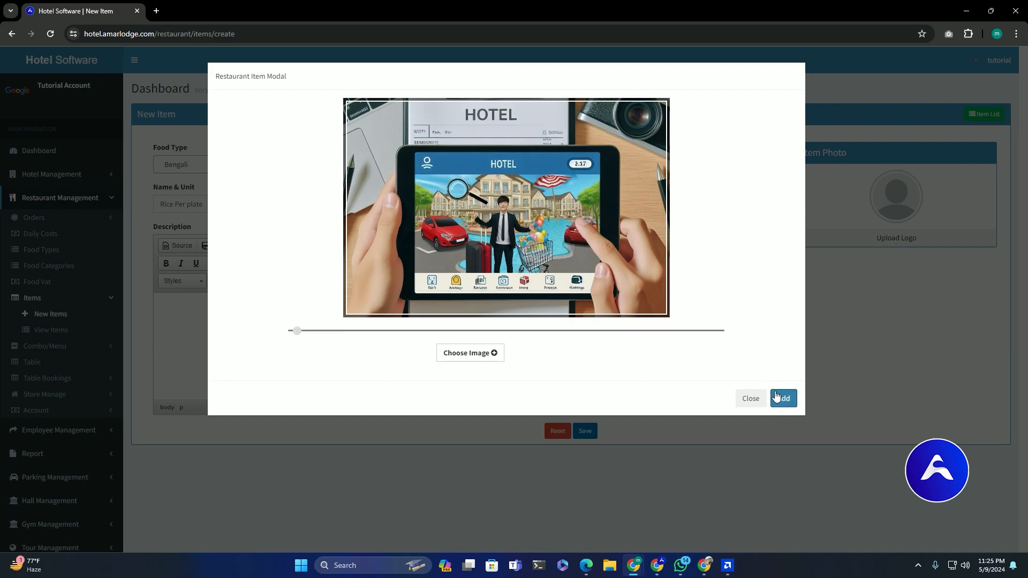
{"action": "left_click", "coordinate": [782, 400]}
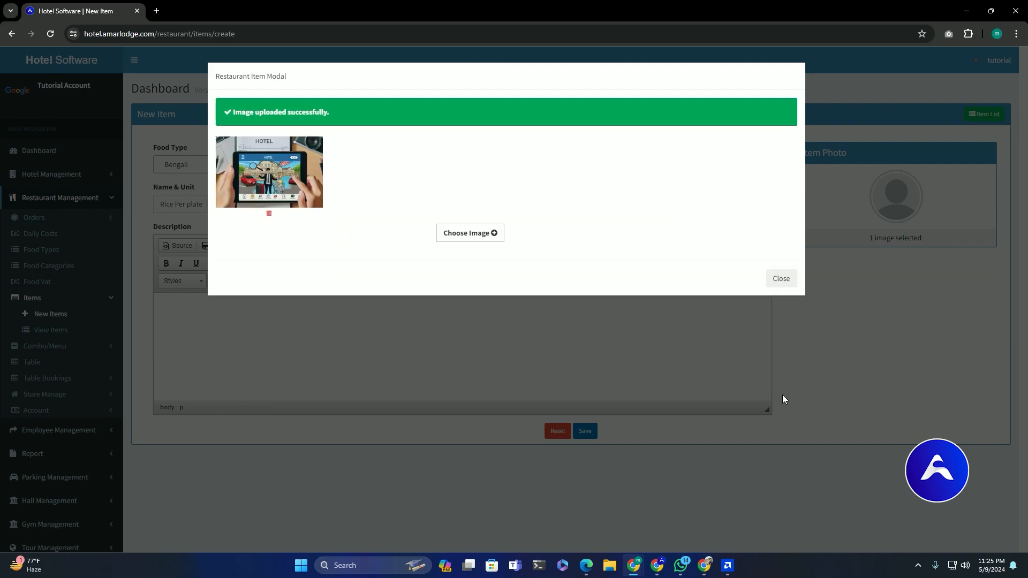
{"action": "left_click", "coordinate": [781, 278]}
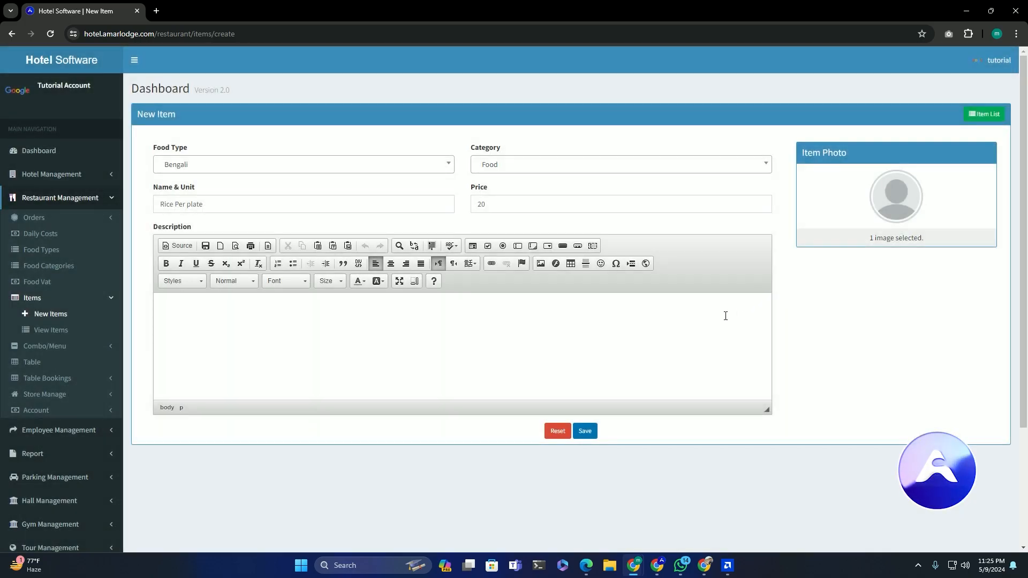
{"action": "left_click", "coordinate": [584, 431]}
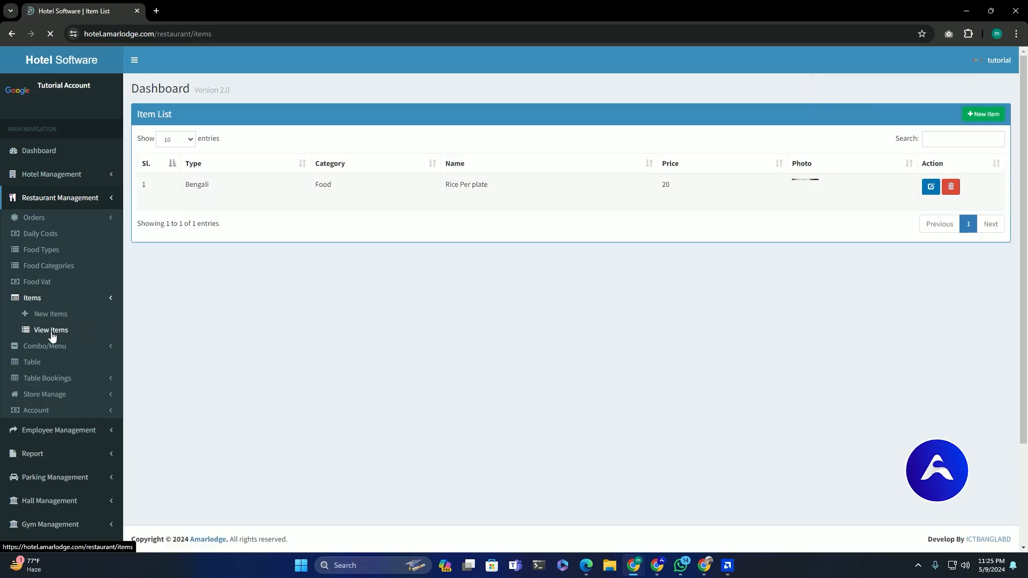
- Check Rice Per plate on the Take Order page, then open a blank New Item form
{"action": "left_click", "coordinate": [58, 219]}
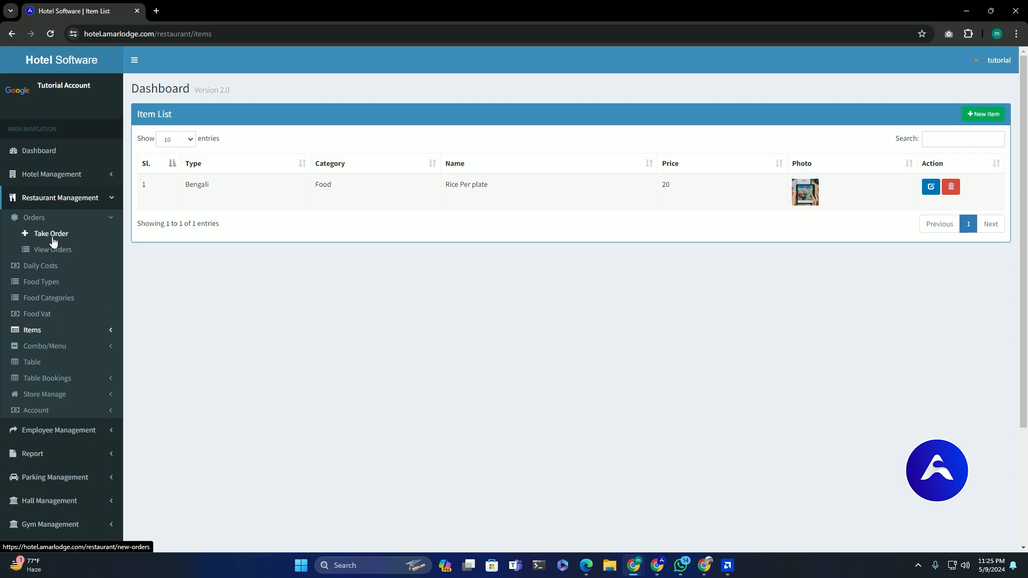
{"action": "left_click", "coordinate": [50, 237]}
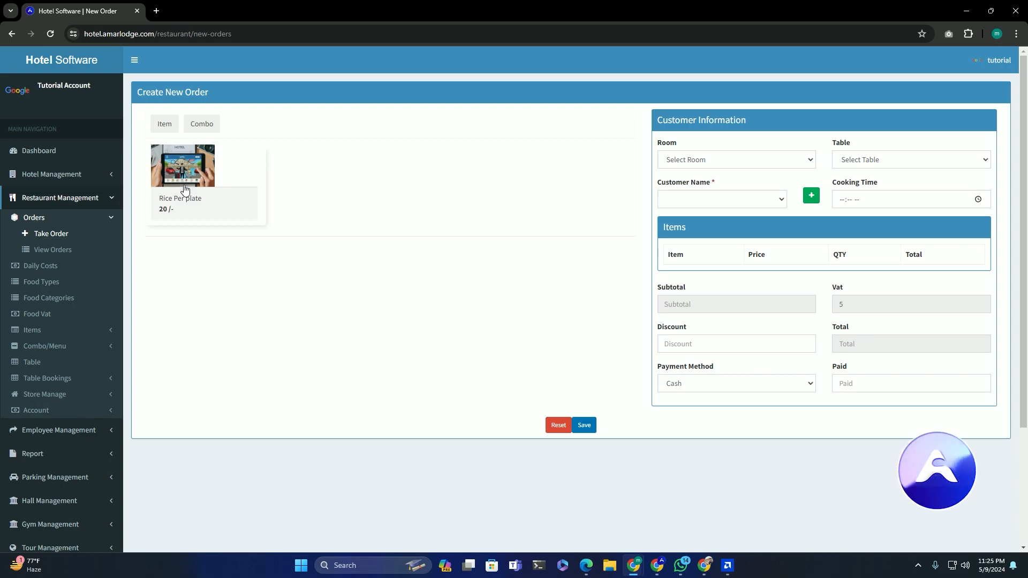
{"action": "left_click", "coordinate": [32, 330]}
{"action": "left_click", "coordinate": [53, 316]}
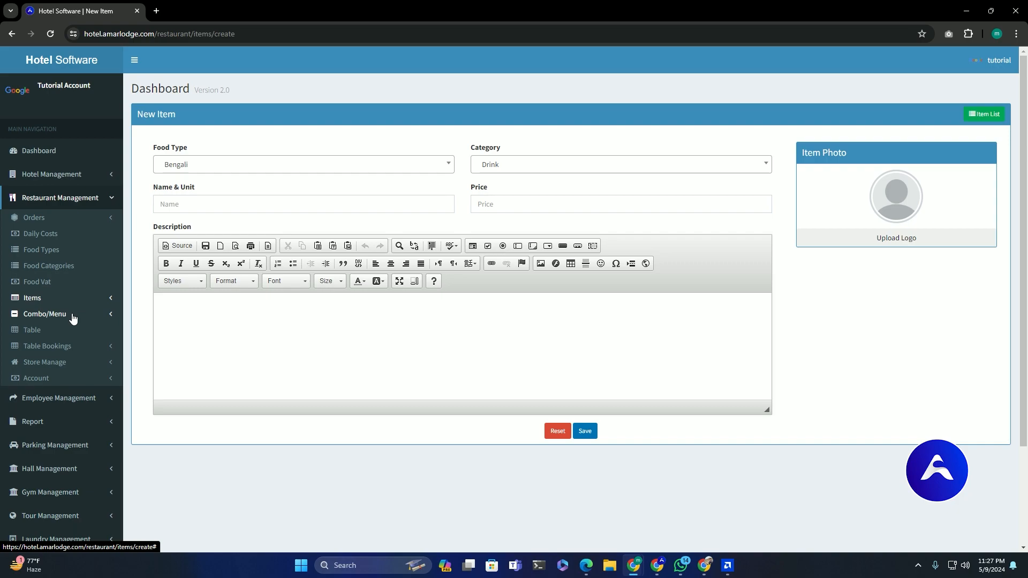
- Start a new combo titled 'Compo Package 01'
{"action": "left_click", "coordinate": [73, 317]}
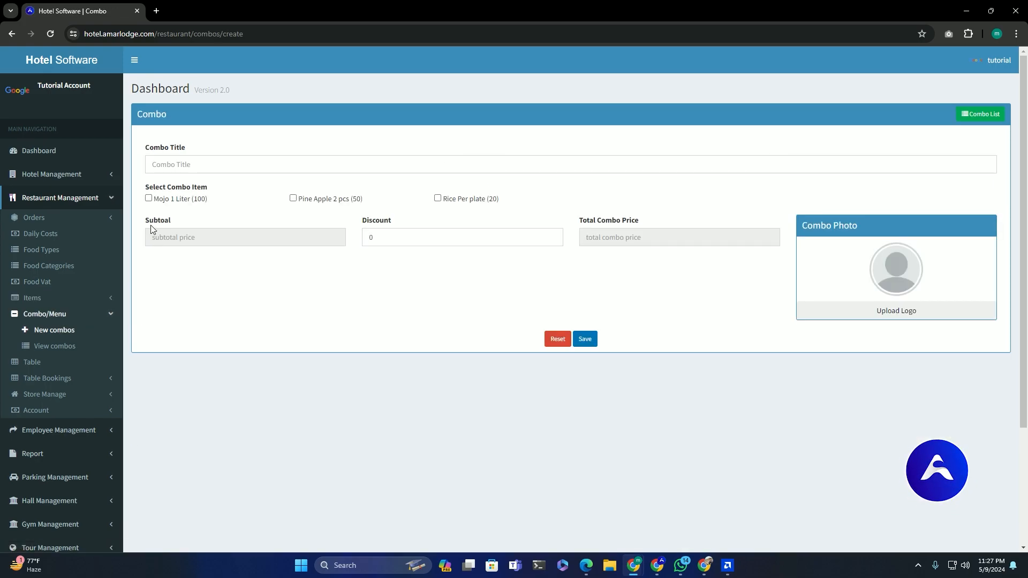
{"action": "left_click", "coordinate": [171, 164]}
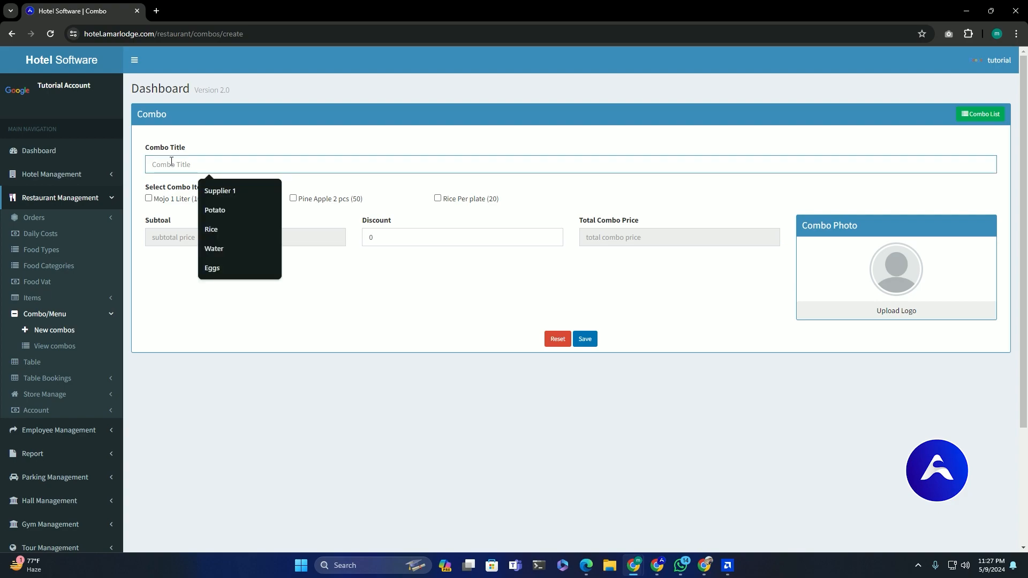
{"action": "type", "text": "Comp"}
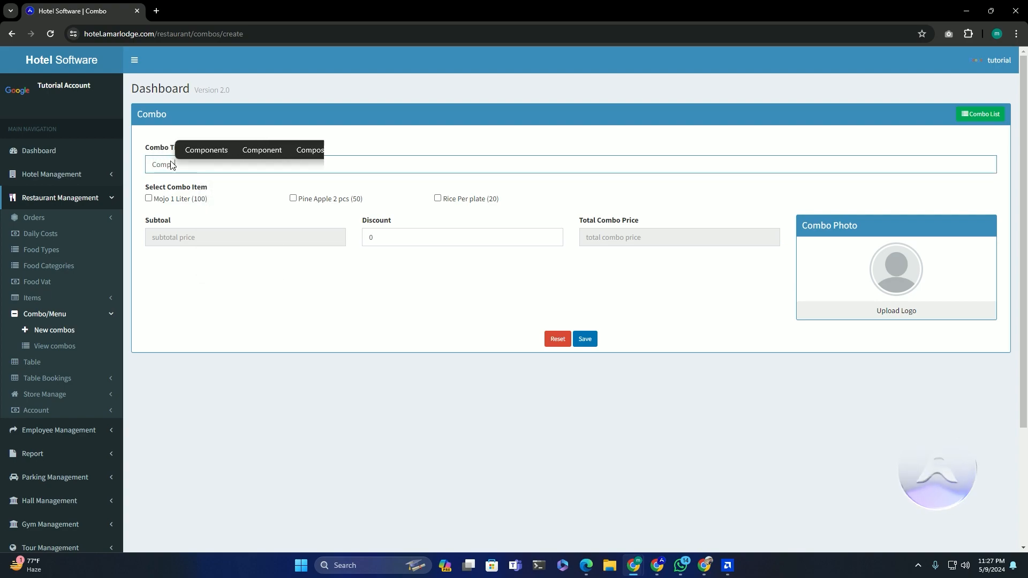
{"action": "key", "text": "BackSpace"}
{"action": "type", "text": "bo Package"}
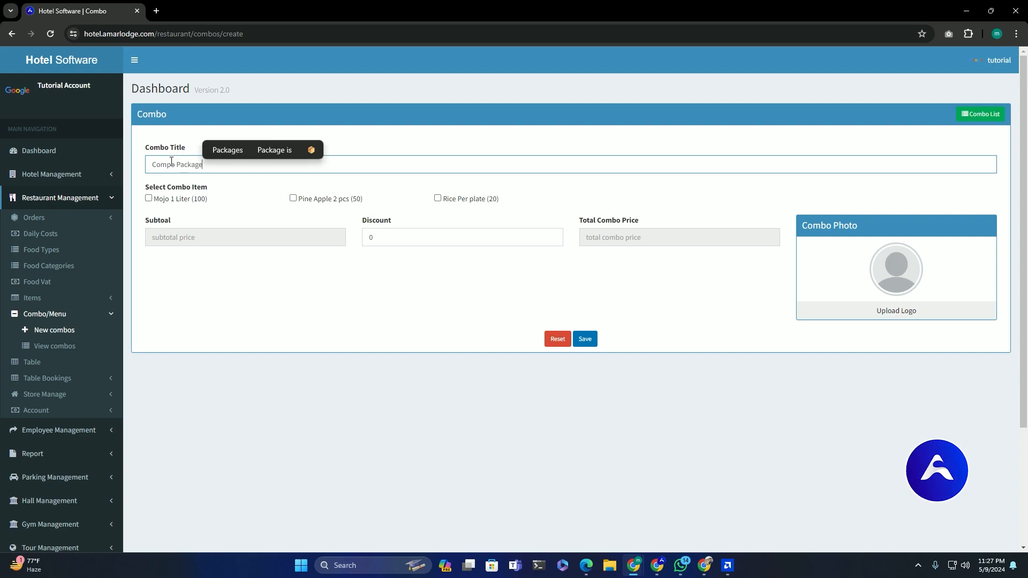
{"action": "type", "text": " 01"}
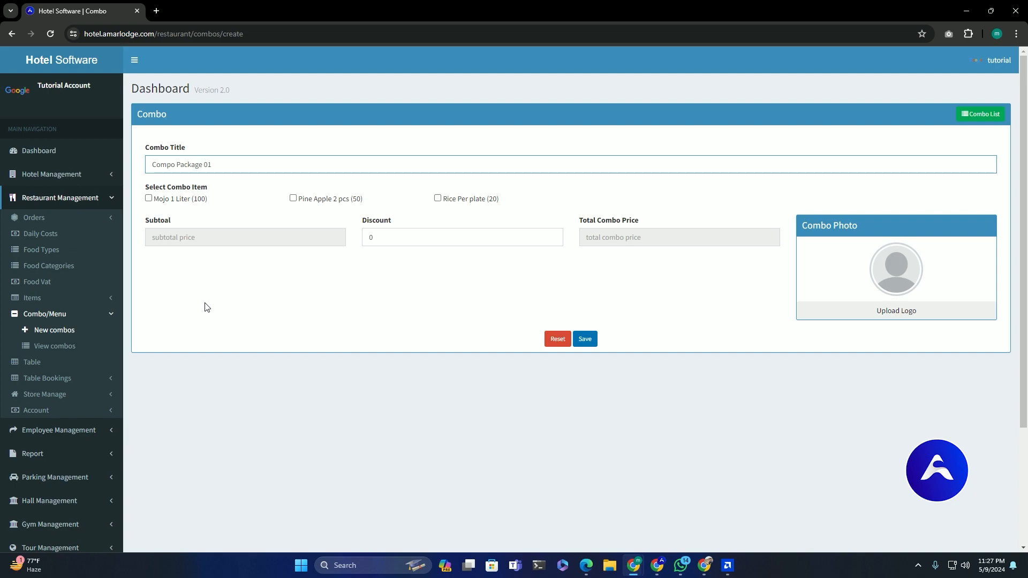
{"action": "left_click", "coordinate": [179, 253]}
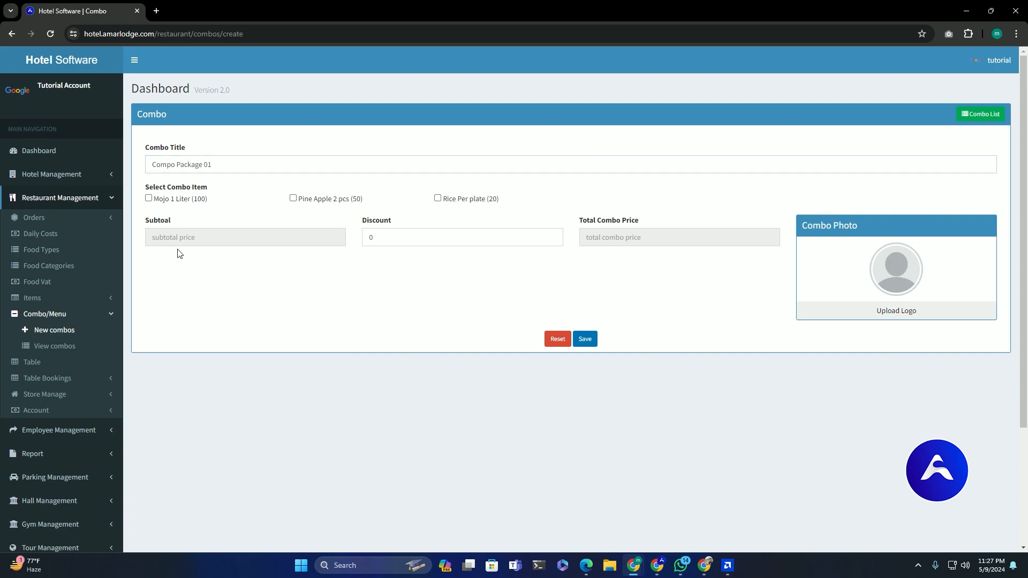
- Include Mojo 1 Liter, Pine Apple 2 pcs and Rice Per plate, with a discount of 20 for a 150 total
{"action": "left_click", "coordinate": [148, 199]}
{"action": "left_click", "coordinate": [438, 198]}
{"action": "double_click", "coordinate": [397, 239]}
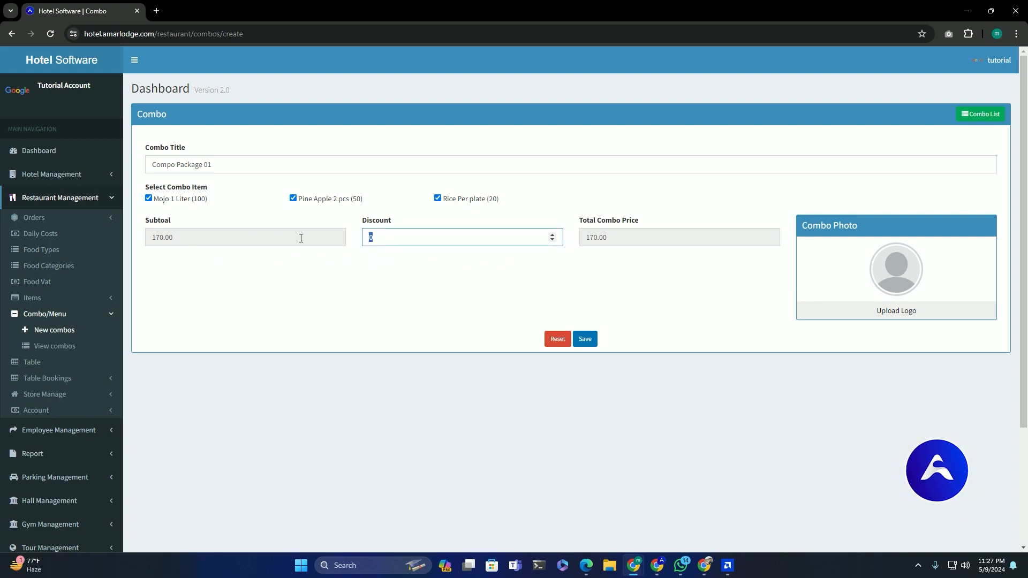
{"action": "left_click", "coordinate": [392, 287]}
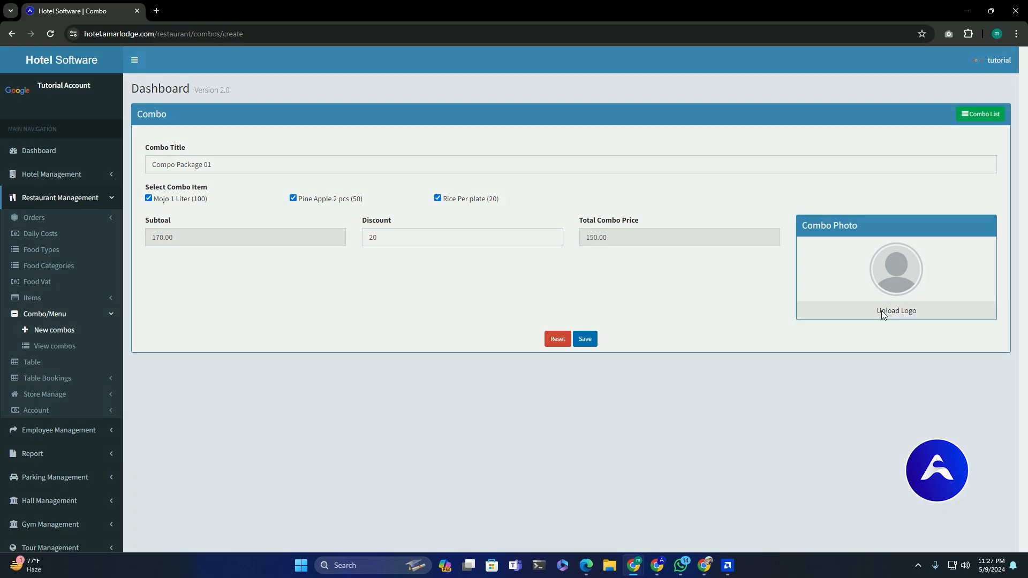
- Upload an image file from the computer as the combo's photo
{"action": "left_click", "coordinate": [883, 310]}
{"action": "left_click", "coordinate": [485, 107]}
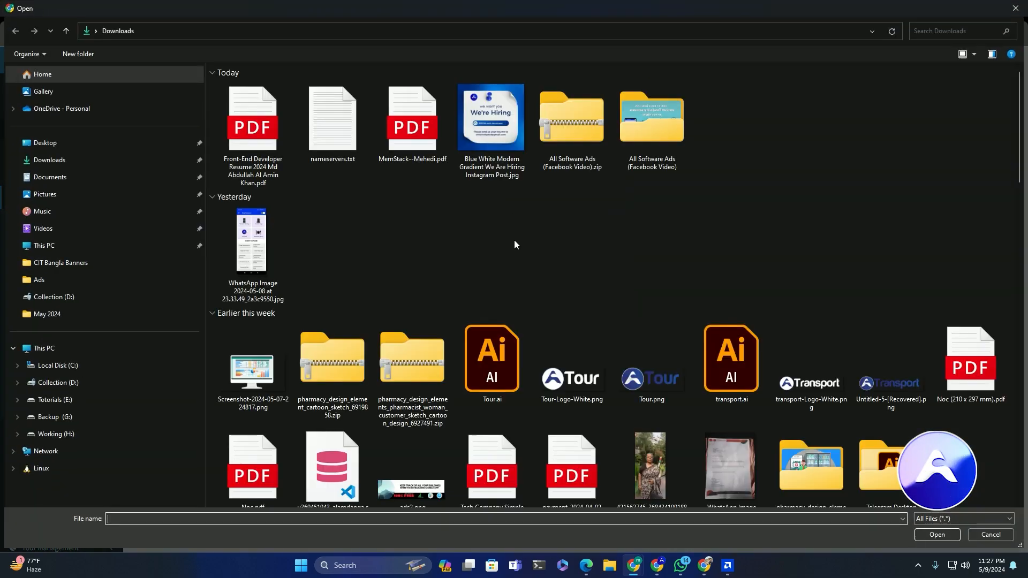
{"action": "scroll", "coordinate": [514, 242], "scroll_direction": "down", "scroll_amount": 10}
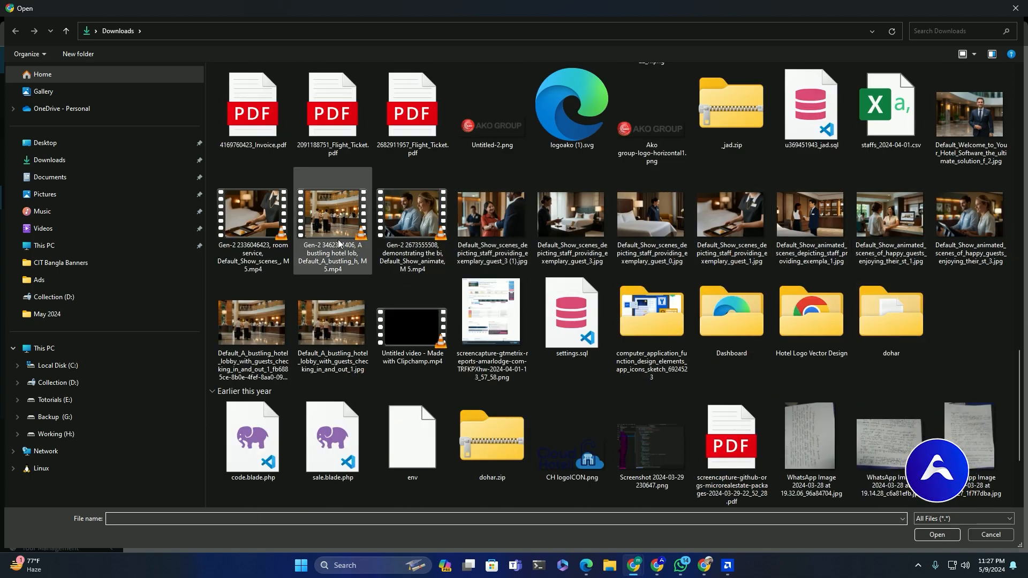
{"action": "scroll", "coordinate": [323, 344], "scroll_direction": "down", "scroll_amount": 5}
{"action": "double_click", "coordinate": [803, 347]}
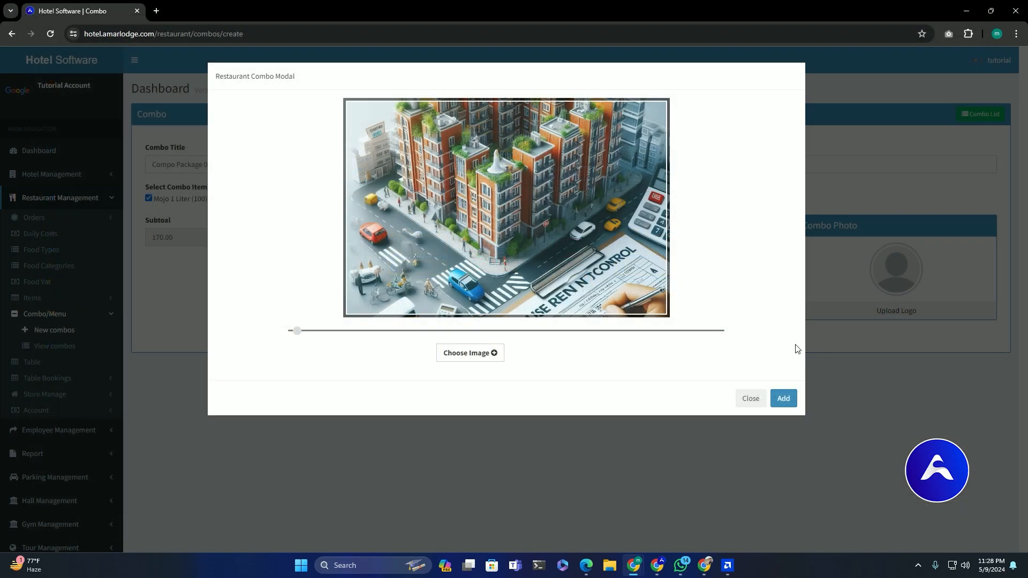
{"action": "left_click", "coordinate": [791, 398]}
{"action": "left_click", "coordinate": [780, 278]}
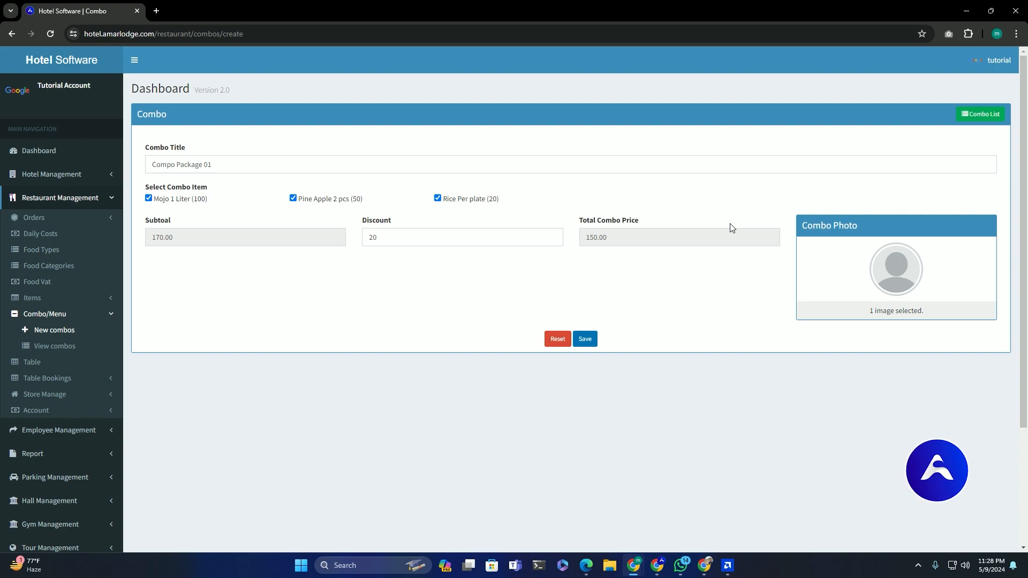
- Save the combo and view today's combo list showing it at price 170, discount 20, total 150
{"action": "left_click", "coordinate": [590, 341]}
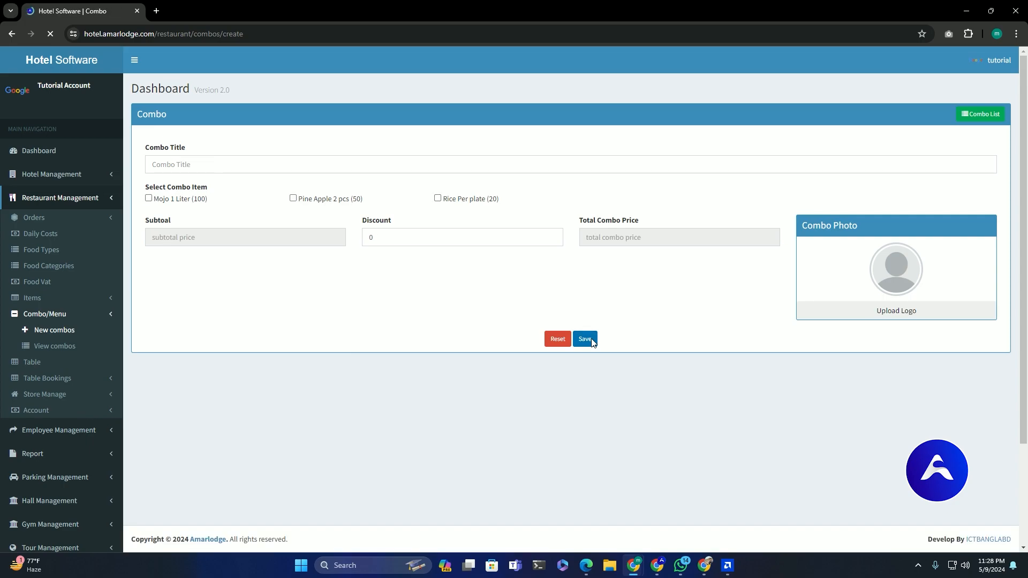
{"action": "left_click", "coordinate": [70, 347]}
{"action": "left_click_drag", "start_coordinate": [210, 199], "coordinate": [697, 233]}
{"action": "left_click", "coordinate": [649, 280]}
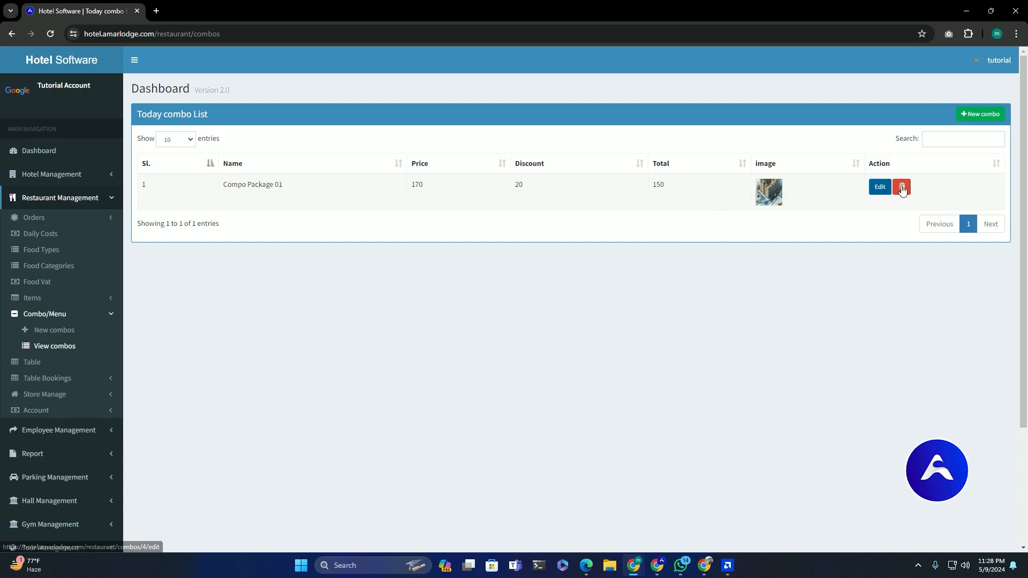
- Open Take Order and view the item and price breakdown of Compo Package 01
{"action": "left_click", "coordinate": [45, 313]}
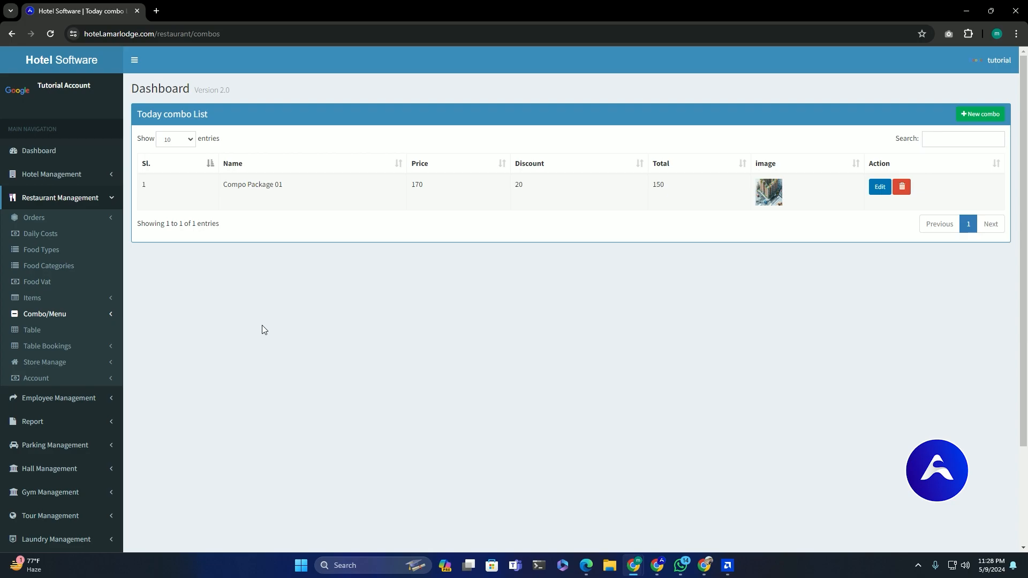
{"action": "left_click", "coordinate": [59, 221]}
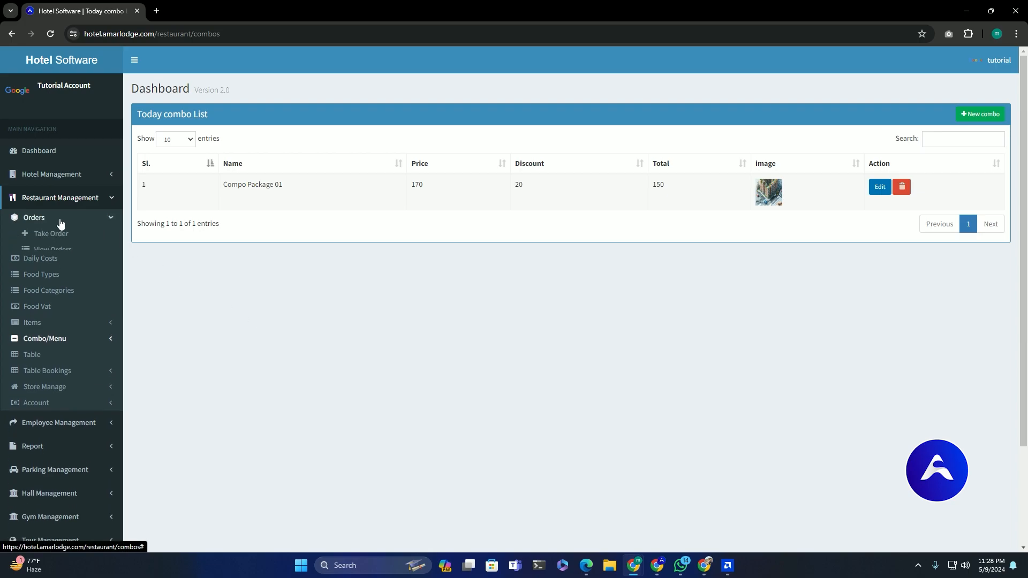
{"action": "left_click", "coordinate": [43, 235]}
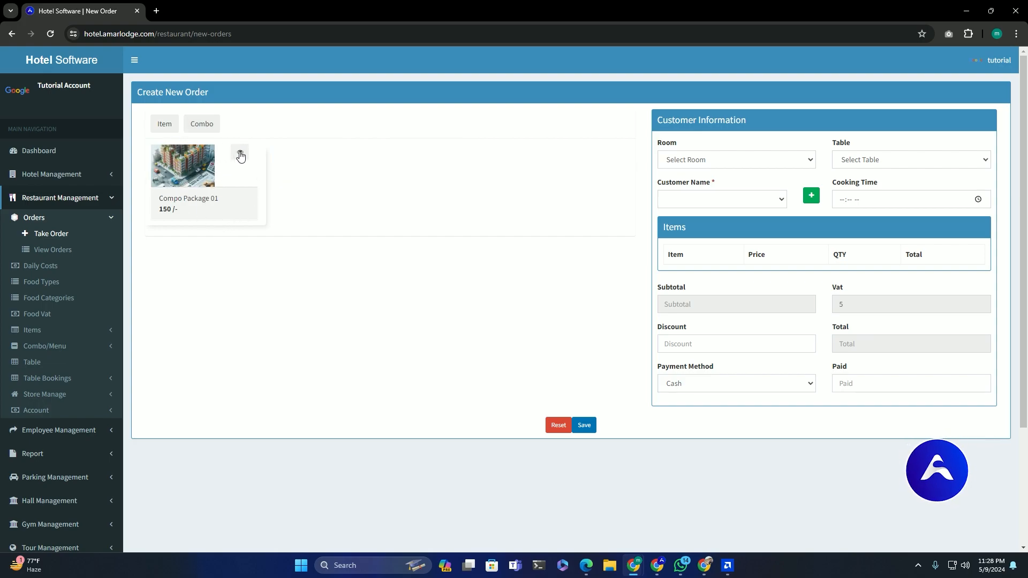
{"action": "left_click", "coordinate": [240, 155]}
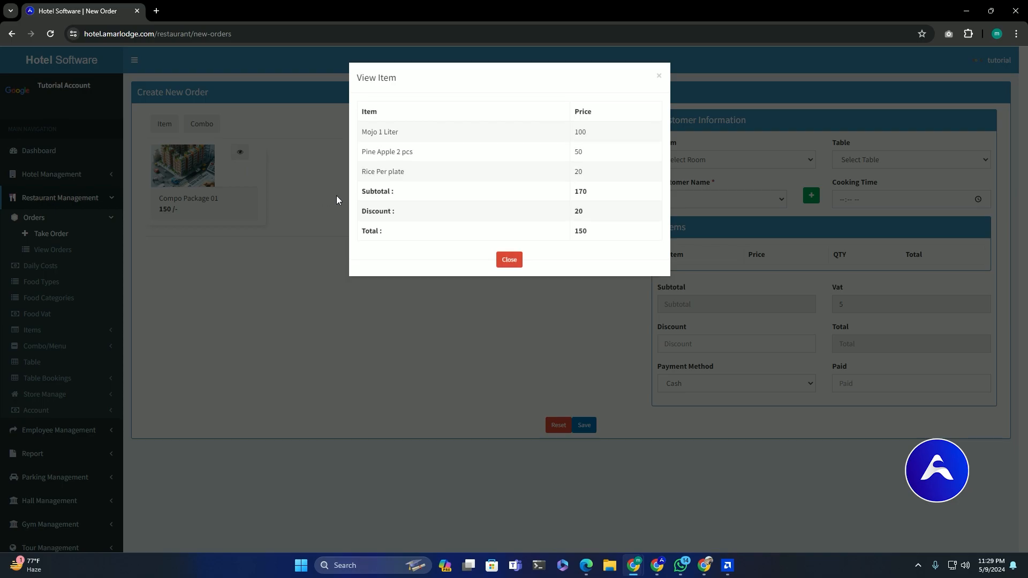
{"action": "left_click_drag", "start_coordinate": [373, 212], "coordinate": [574, 213]}
- Add Compo Package 01, Mojo 1 Liter, Pine Apple 2 pcs and Rice Per plate to the order
{"action": "left_click", "coordinate": [509, 260]}
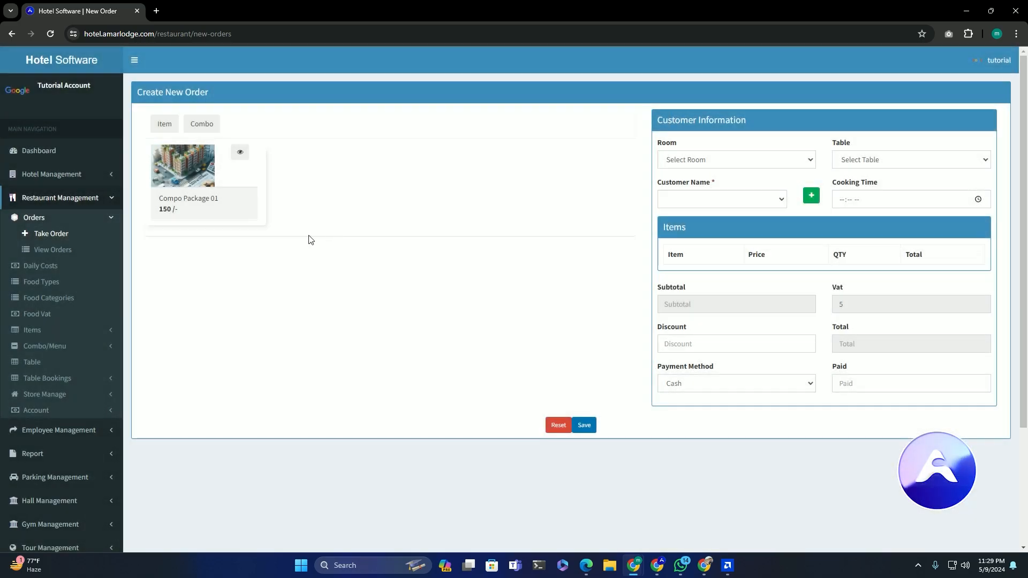
{"action": "left_click", "coordinate": [188, 171]}
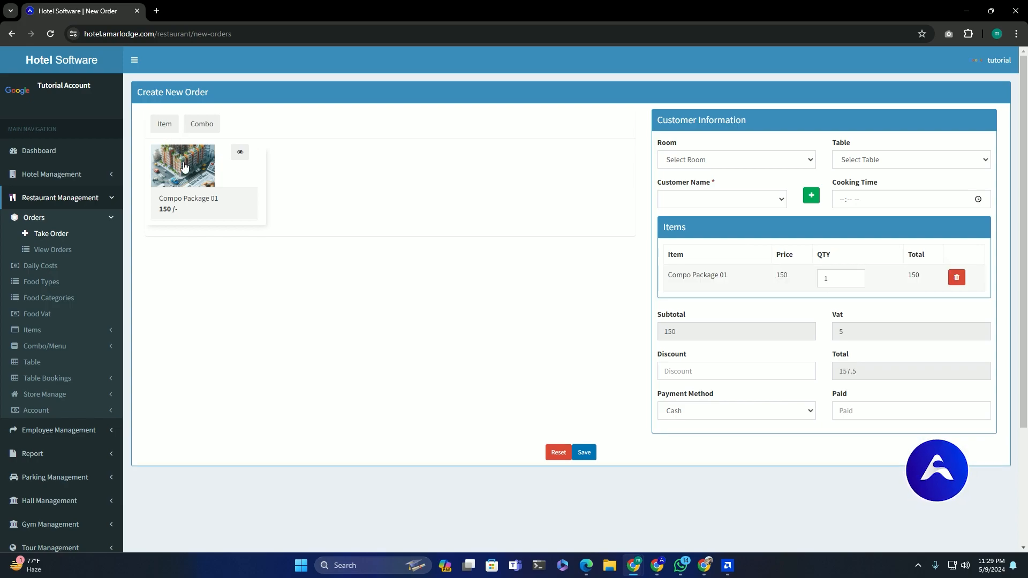
{"action": "left_click", "coordinate": [165, 124]}
{"action": "left_click", "coordinate": [185, 170]}
{"action": "left_click", "coordinate": [306, 166]}
{"action": "left_click", "coordinate": [429, 166]}
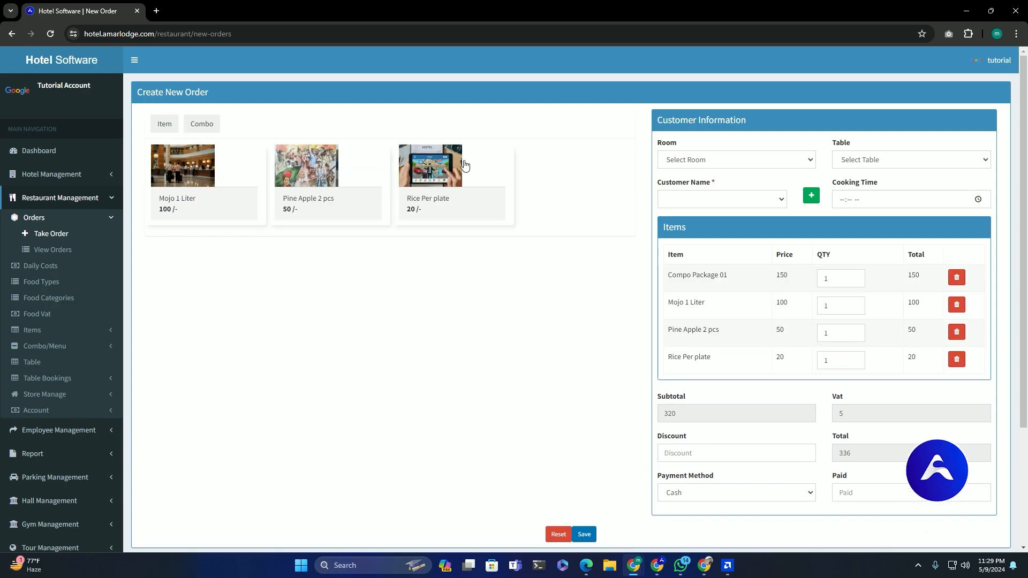
{"action": "scroll", "coordinate": [428, 139], "scroll_direction": "down", "scroll_amount": 2}
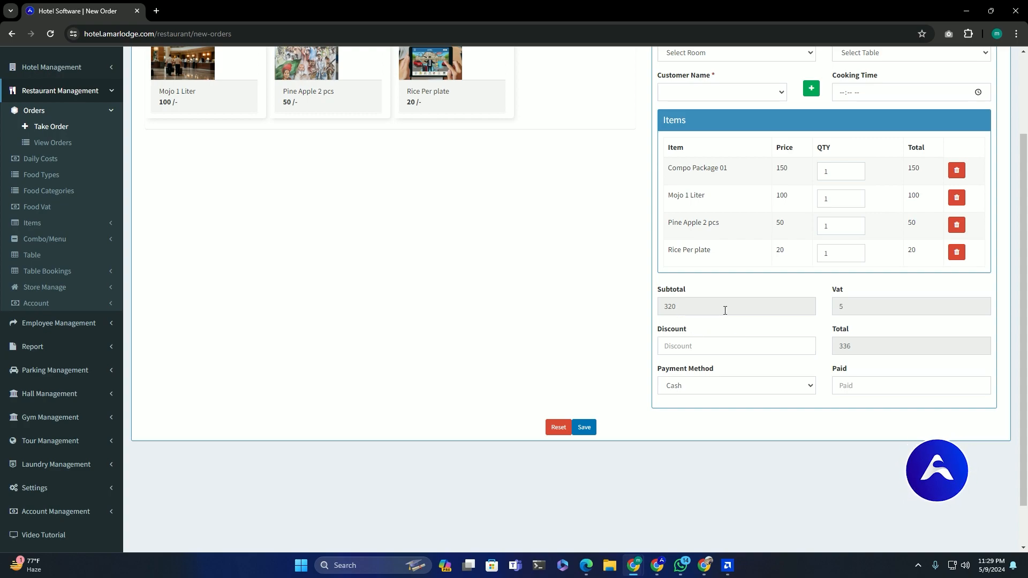
- Enter an order discount of 6, lowering the total from 336 to 330
{"action": "left_click_drag", "start_coordinate": [860, 344], "coordinate": [841, 344]}
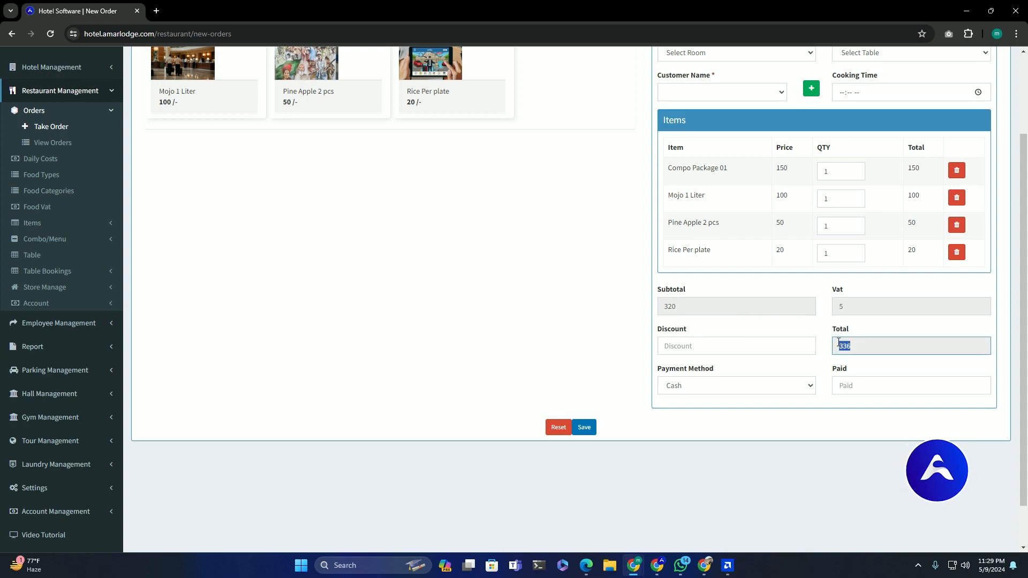
{"action": "left_click", "coordinate": [700, 346]}
{"action": "type", "text": "6"}
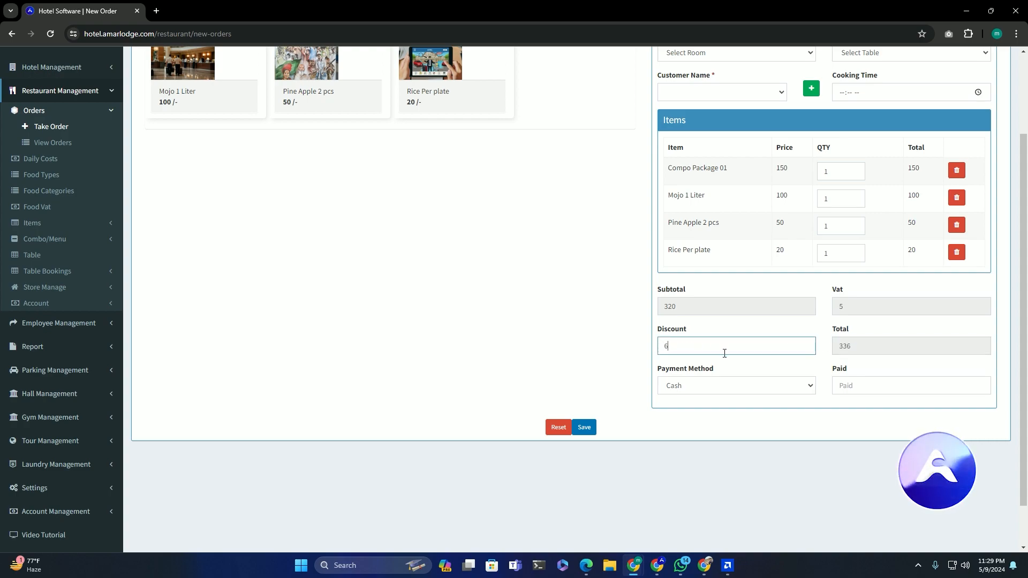
{"action": "left_click", "coordinate": [542, 298]}
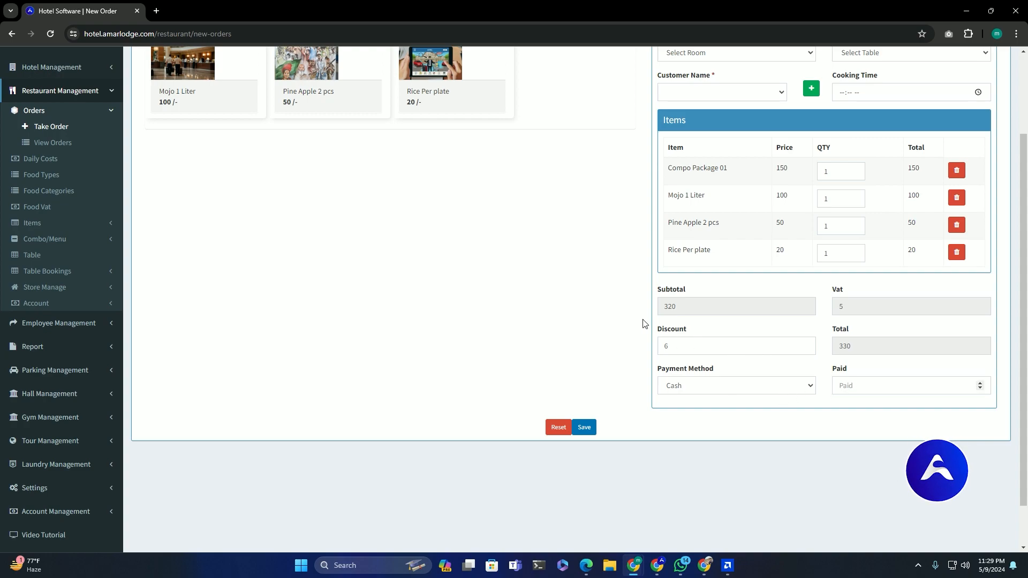
{"action": "scroll", "coordinate": [601, 296], "scroll_direction": "up", "scroll_amount": 2}
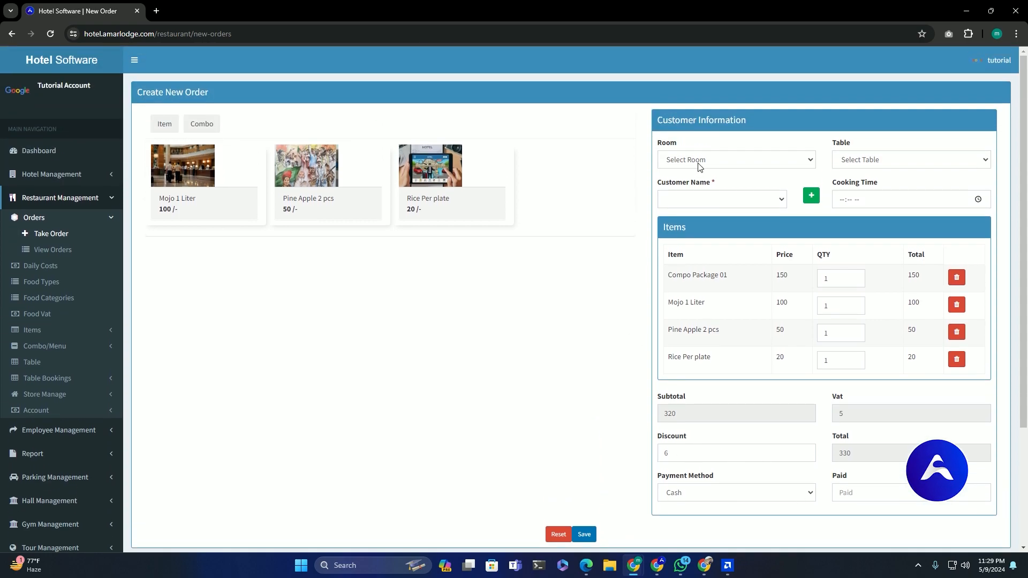
{"action": "left_click", "coordinate": [700, 165]}
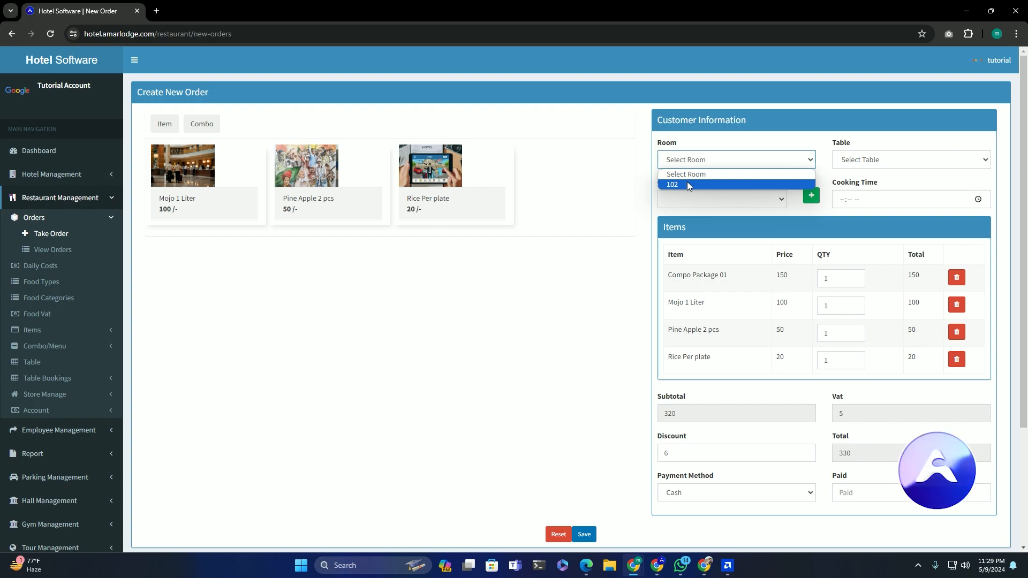
- Try room 102, then leave room and table unset and open a blank New Customer form
{"action": "left_click", "coordinate": [687, 184]}
{"action": "left_click", "coordinate": [856, 160]}
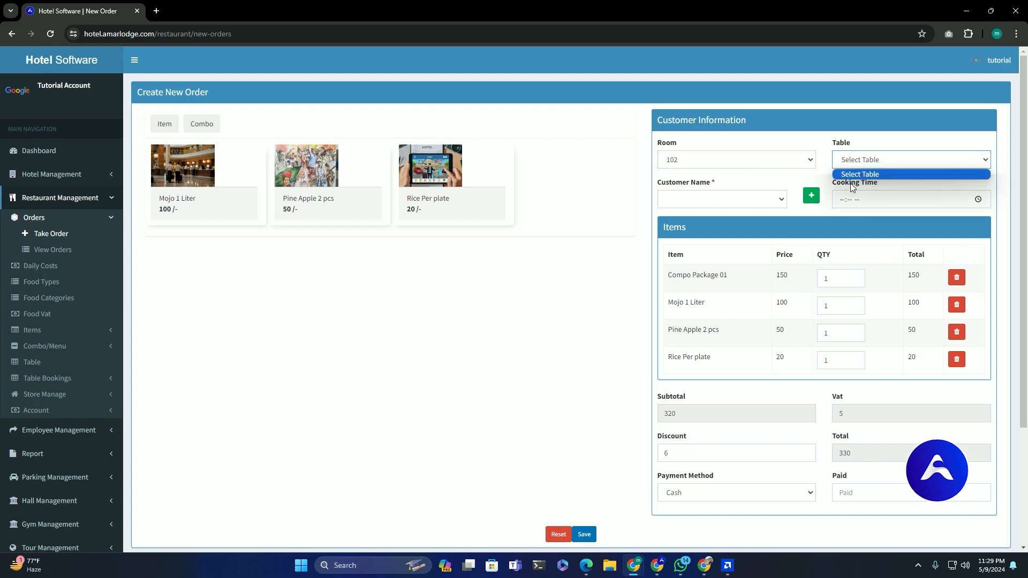
{"action": "left_click", "coordinate": [649, 209]}
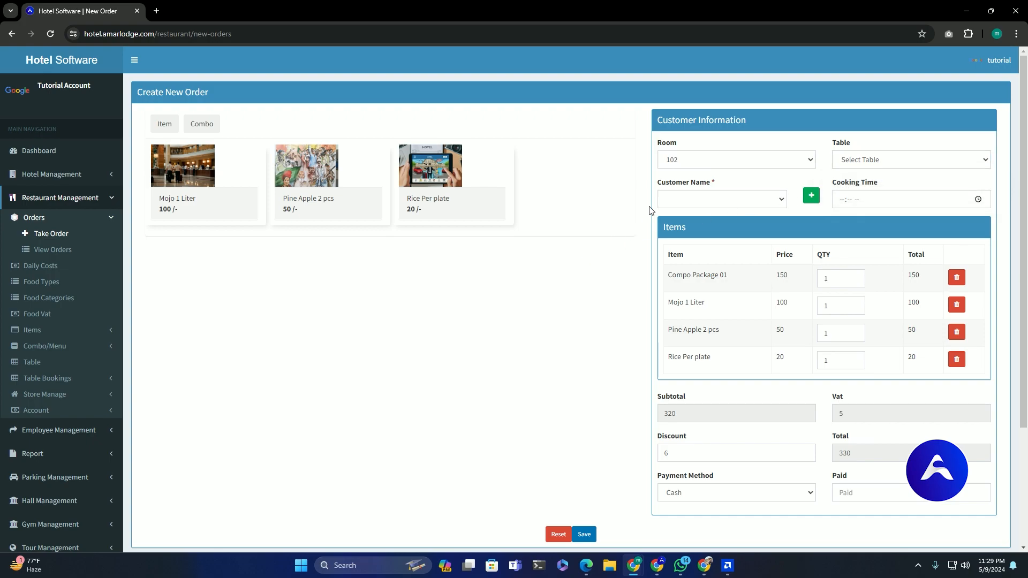
{"action": "left_click", "coordinate": [695, 166]}
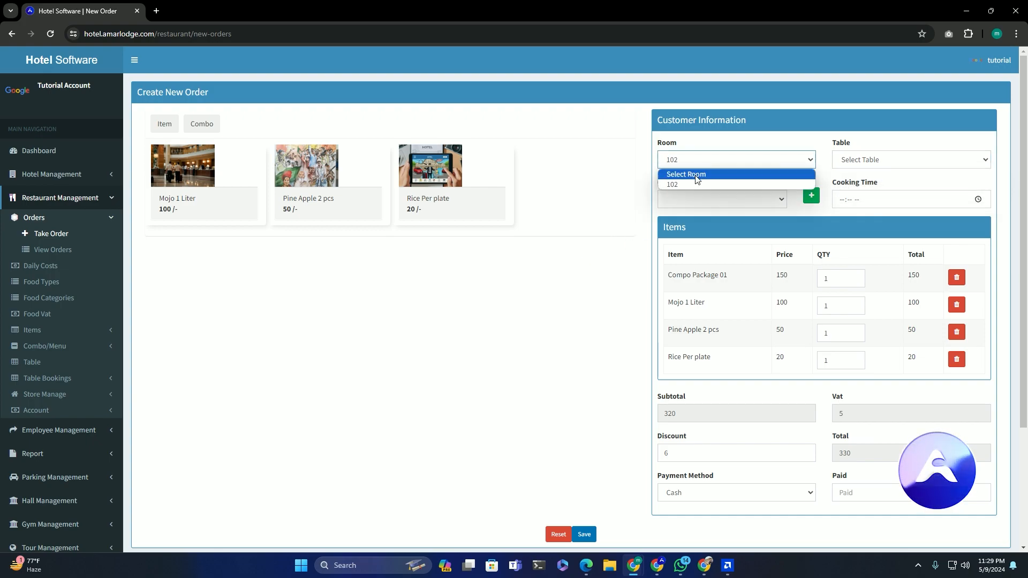
{"action": "left_click", "coordinate": [695, 174]}
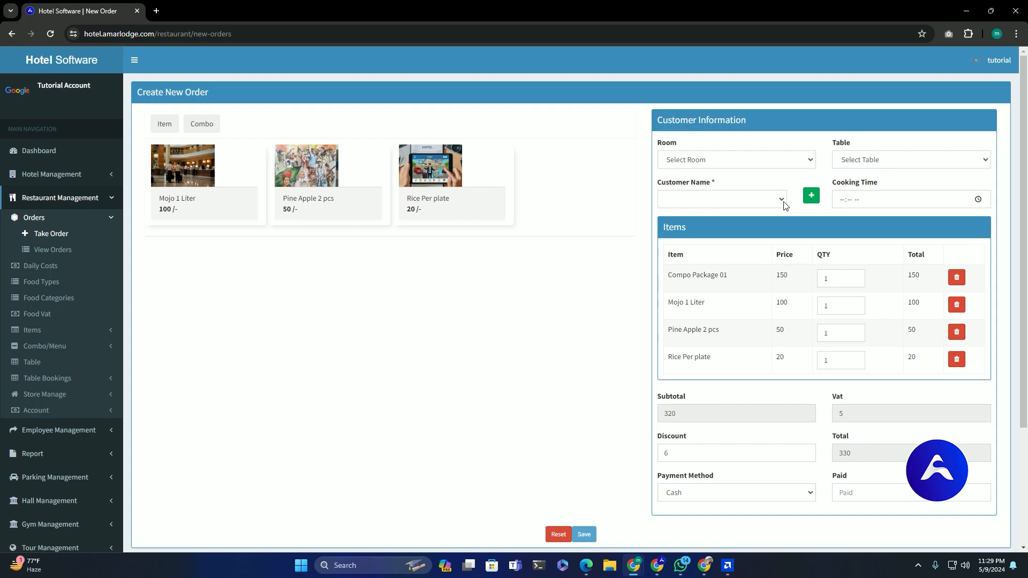
{"action": "left_click", "coordinate": [810, 197]}
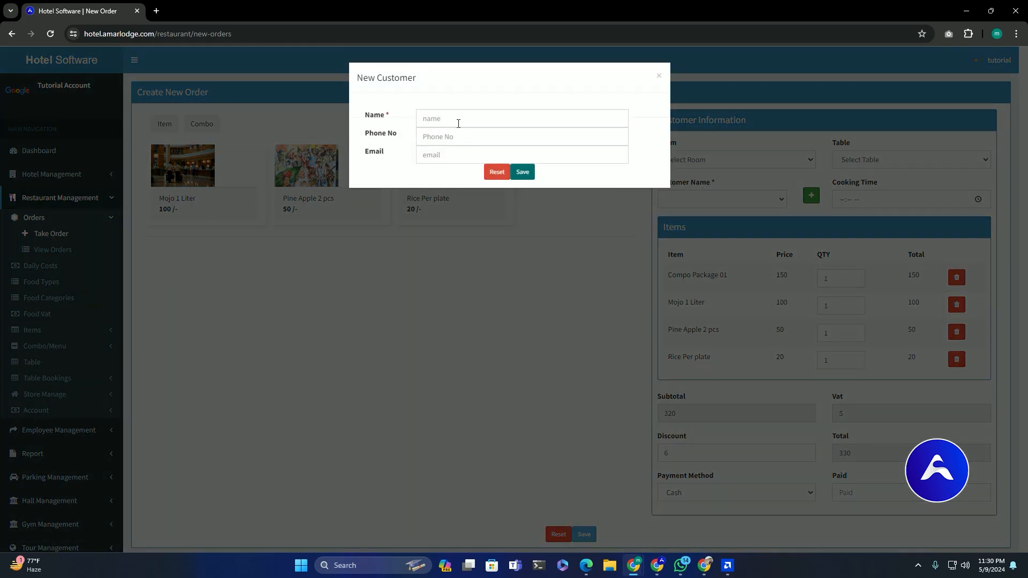
{"action": "left_click", "coordinate": [451, 123]}
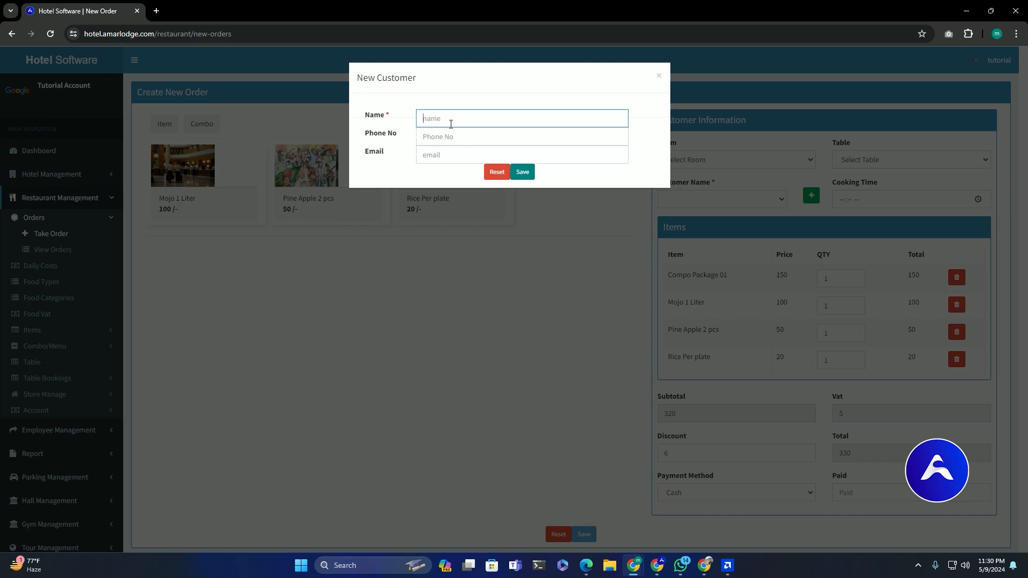
- Save a new customer with only a name entered, making them the order's customer
{"action": "type", "text": "abcde"}
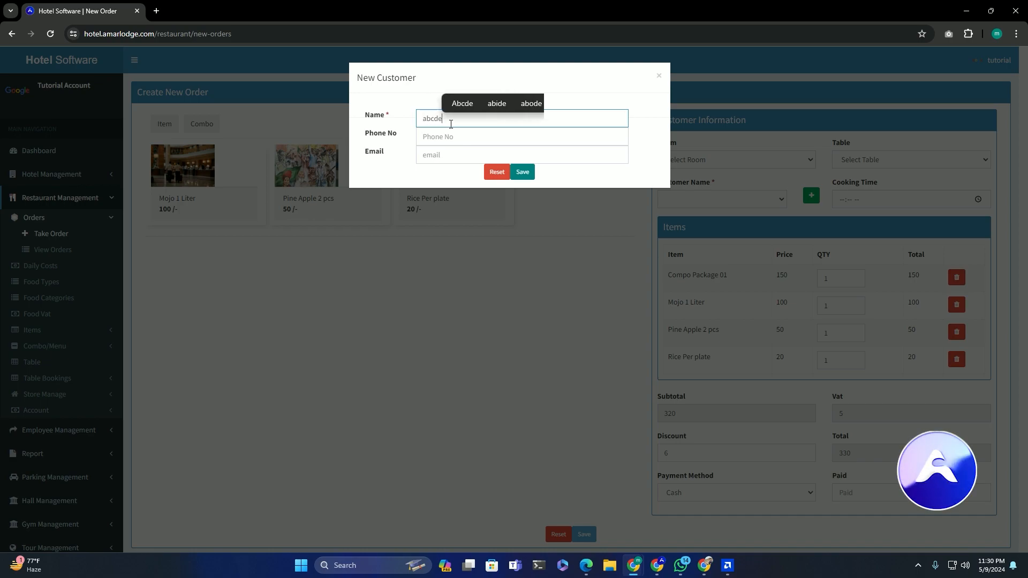
{"action": "left_click", "coordinate": [446, 137]}
{"action": "left_click", "coordinate": [518, 172]}
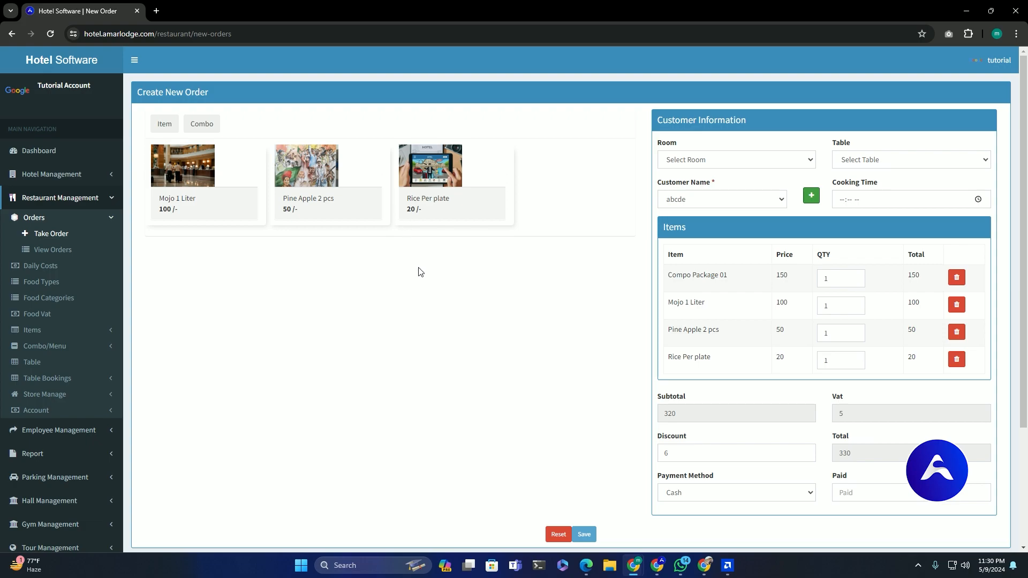
- Enter 330 as the amount paid for the order
{"action": "scroll", "coordinate": [425, 276], "scroll_direction": "down", "scroll_amount": 1}
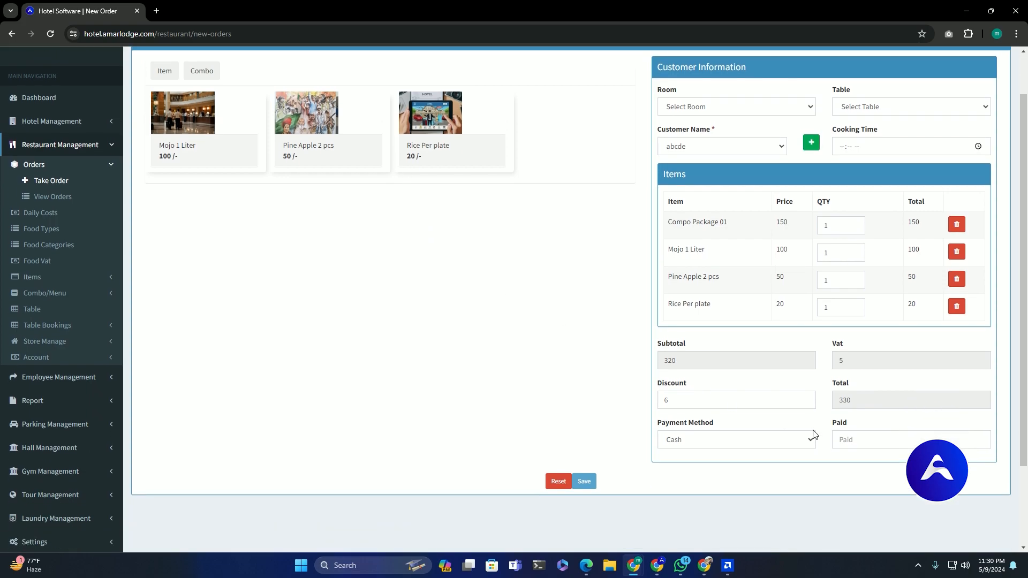
{"action": "left_click", "coordinate": [863, 436]}
{"action": "type", "text": "330"}
{"action": "left_click", "coordinate": [578, 456]}
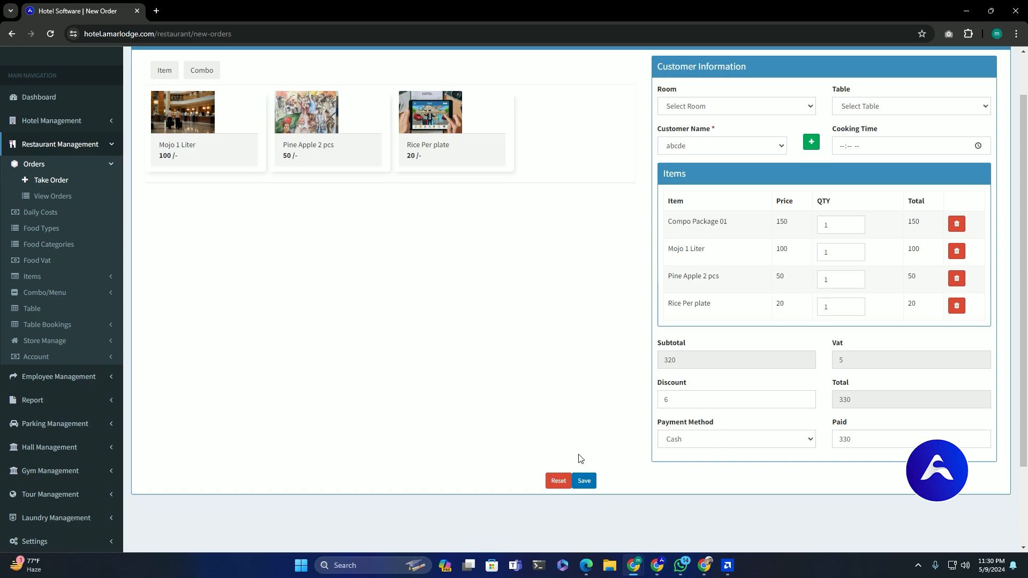
- Keep Cash as the payment method after trying Bank and MFS, and save the order
{"action": "left_click", "coordinate": [699, 439]}
{"action": "left_click", "coordinate": [691, 464]}
{"action": "left_click", "coordinate": [714, 439]}
{"action": "left_click", "coordinate": [696, 473]}
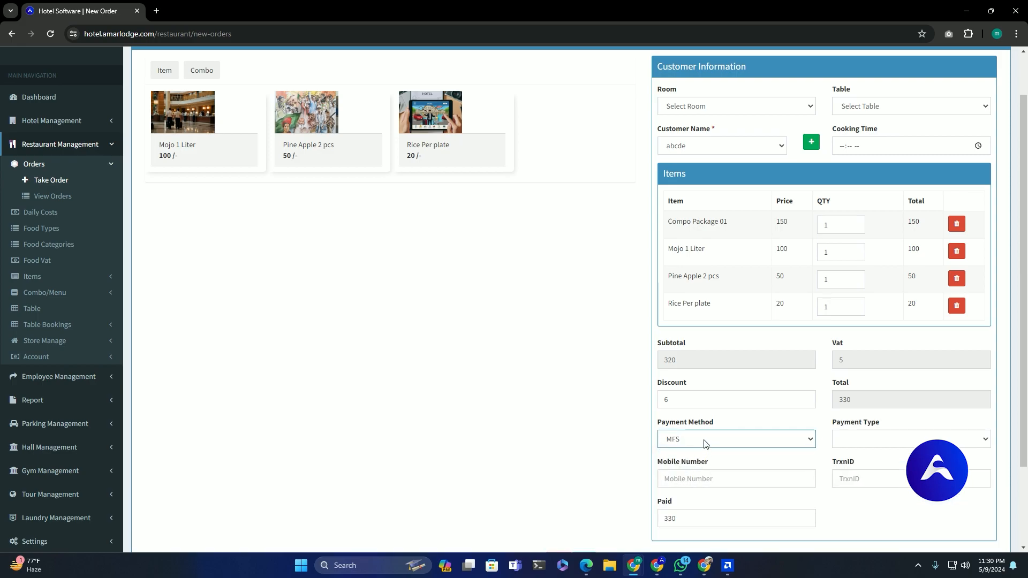
{"action": "left_click", "coordinate": [703, 442]}
{"action": "left_click", "coordinate": [693, 454]}
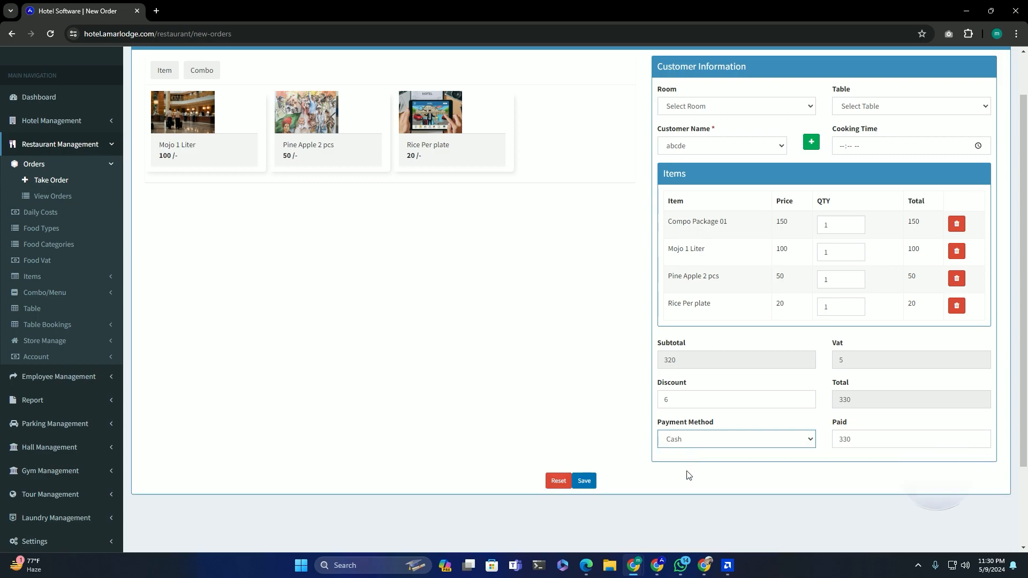
{"action": "left_click", "coordinate": [584, 481]}
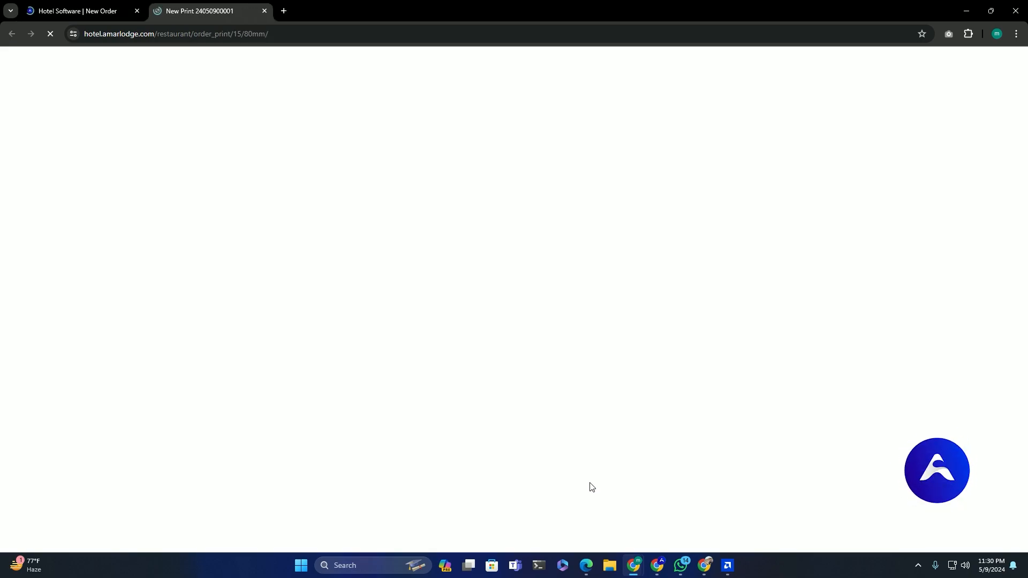
- Preview the 80mm receipt for printing, cancel without printing, and return to the order form
{"action": "scroll", "coordinate": [536, 278], "scroll_direction": "down", "scroll_amount": 1}
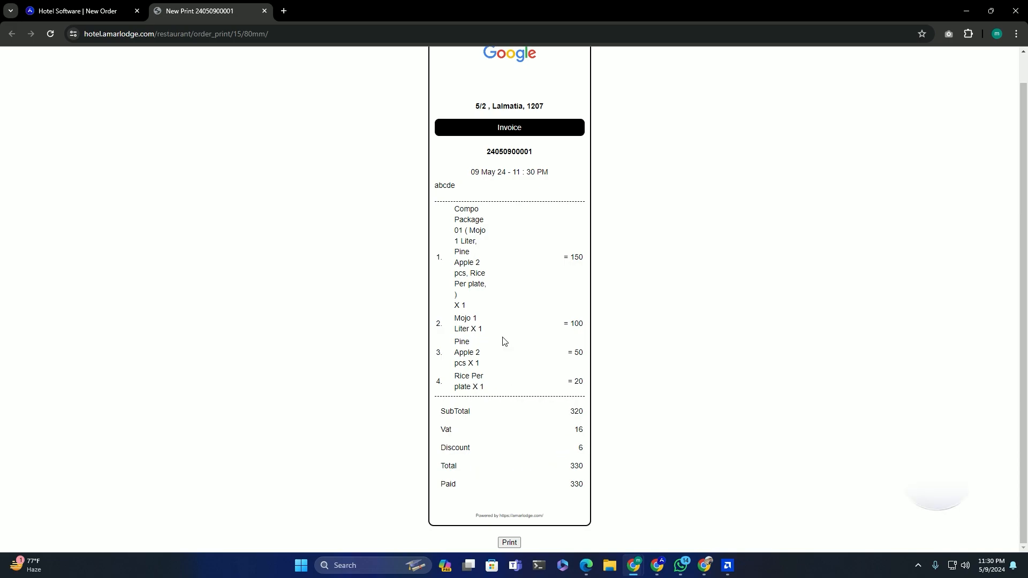
{"action": "scroll", "coordinate": [509, 244], "scroll_direction": "up", "scroll_amount": 1}
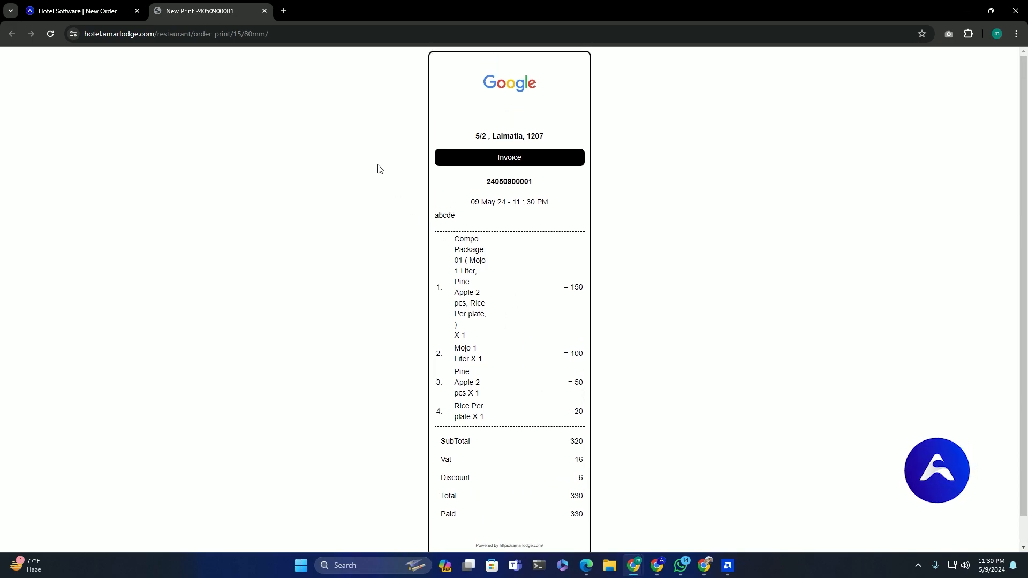
{"action": "scroll", "coordinate": [310, 132], "scroll_direction": "down", "scroll_amount": 1}
{"action": "left_click", "coordinate": [509, 543]}
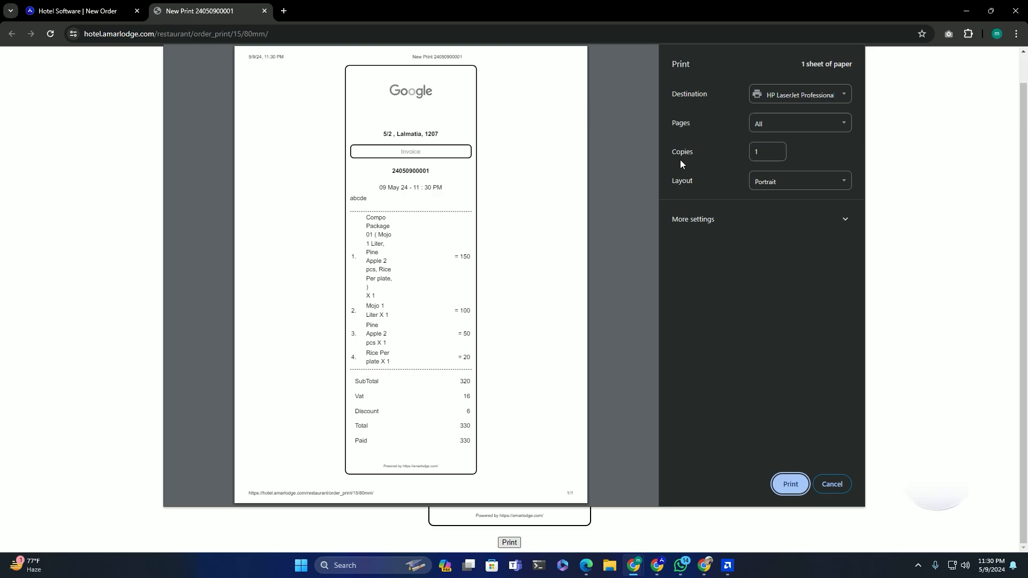
{"action": "left_click", "coordinate": [835, 486]}
{"action": "left_click", "coordinate": [264, 11]}
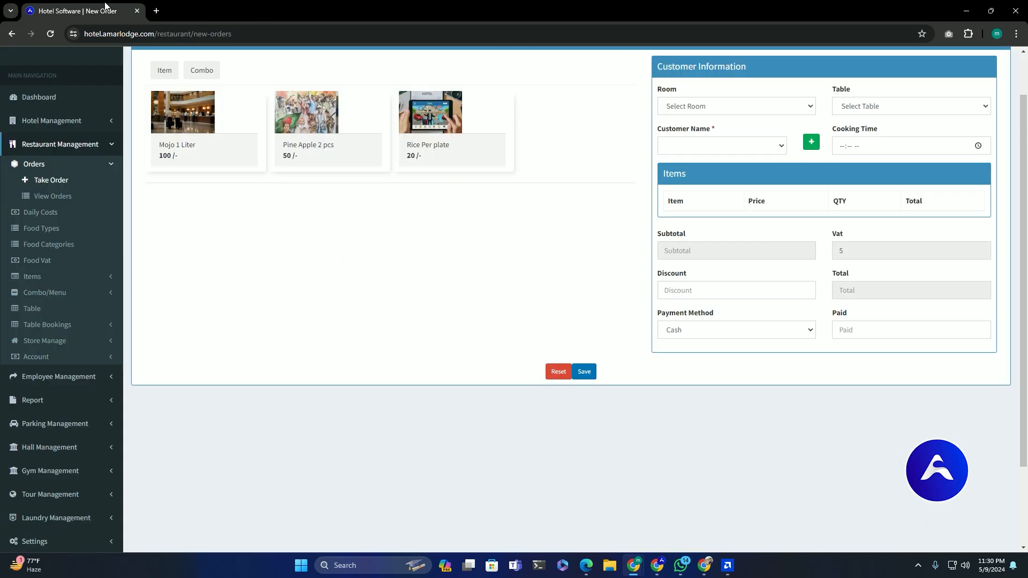
- Open the Order List and preview the 09 May order's A4 invoice without printing
{"action": "scroll", "coordinate": [211, 186], "scroll_direction": "up", "scroll_amount": 1}
{"action": "left_click", "coordinate": [53, 251]}
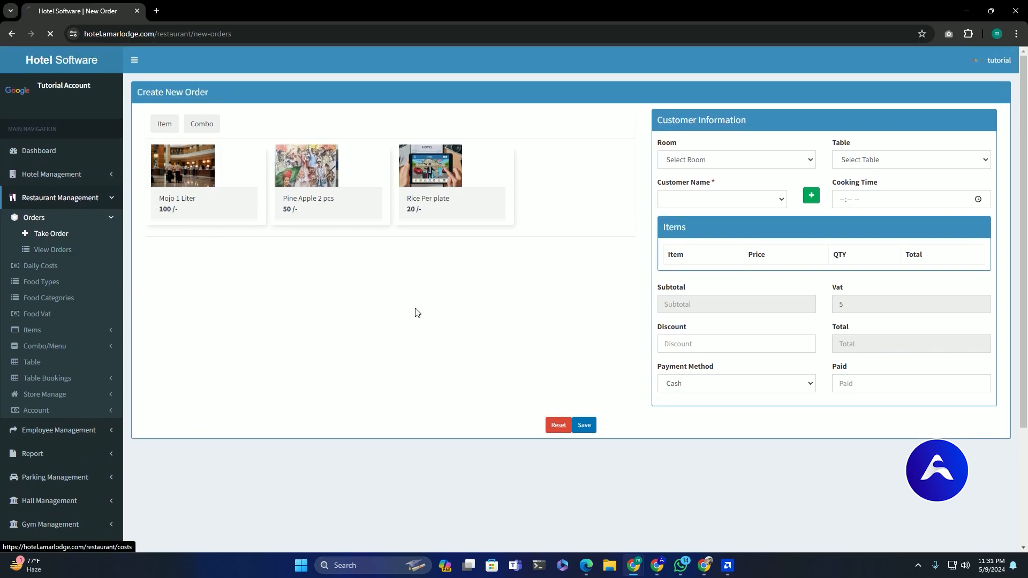
{"action": "left_click_drag", "start_coordinate": [503, 187], "coordinate": [885, 195]}
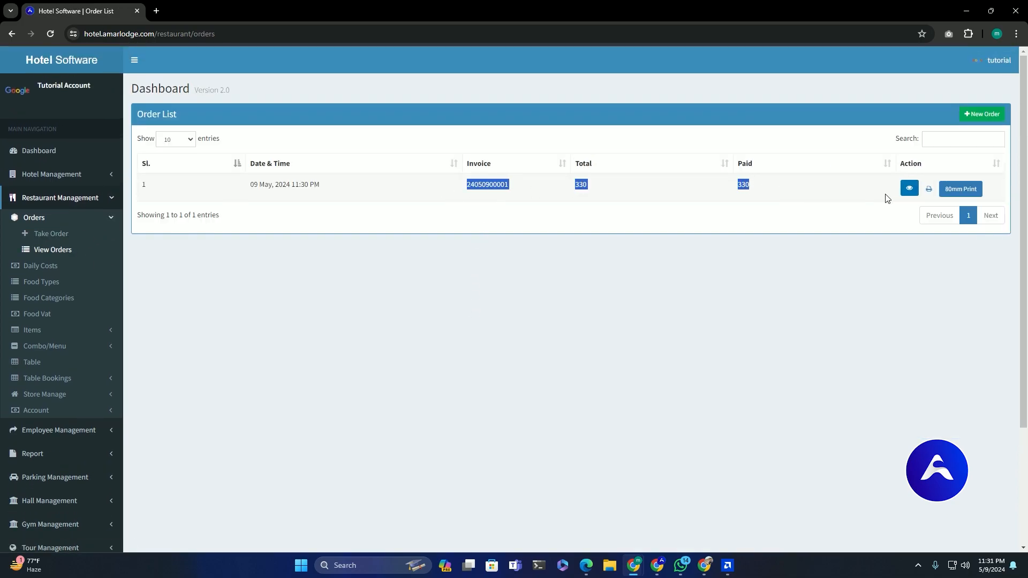
{"action": "left_click", "coordinate": [928, 192]}
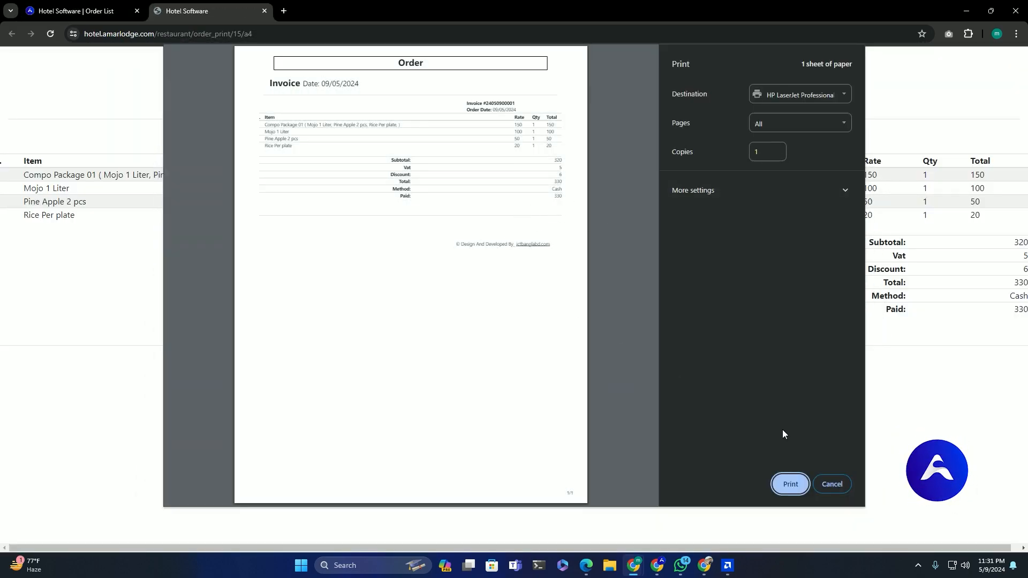
{"action": "left_click", "coordinate": [832, 484]}
{"action": "left_click", "coordinate": [107, 10]}
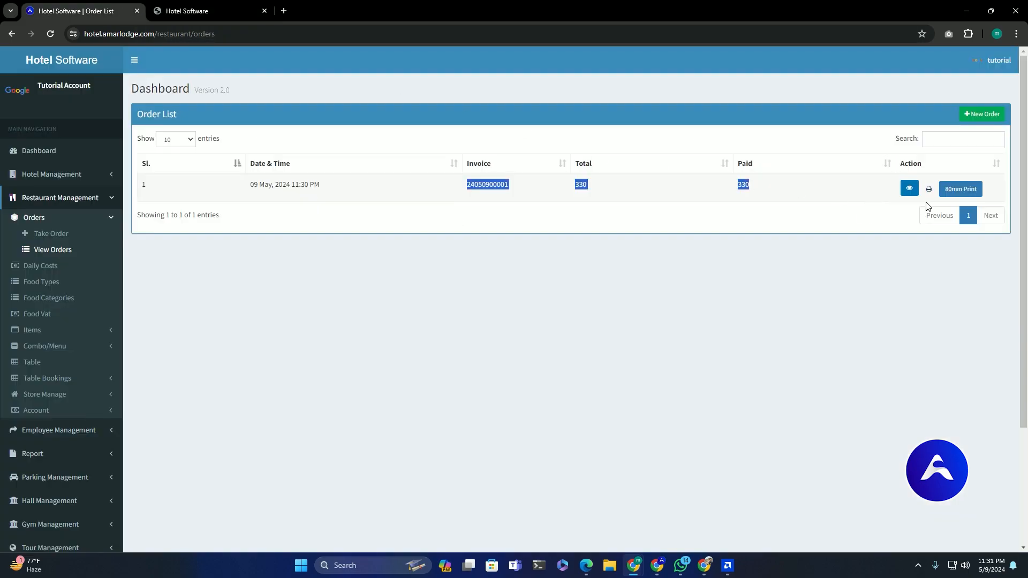
- Preview the order's 80mm receipt, then close both print tabs
{"action": "left_click", "coordinate": [960, 191]}
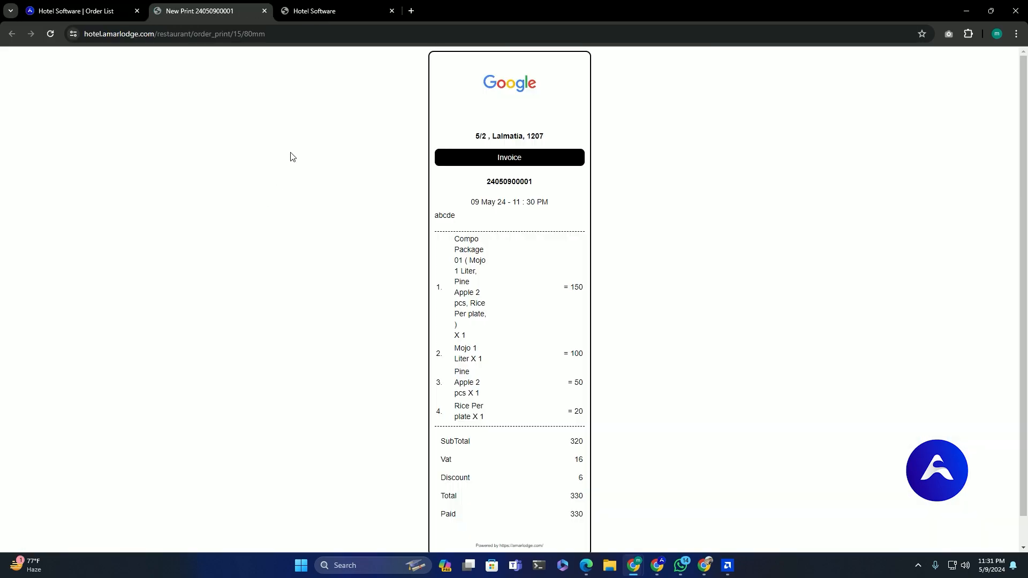
{"action": "left_click", "coordinate": [265, 11]}
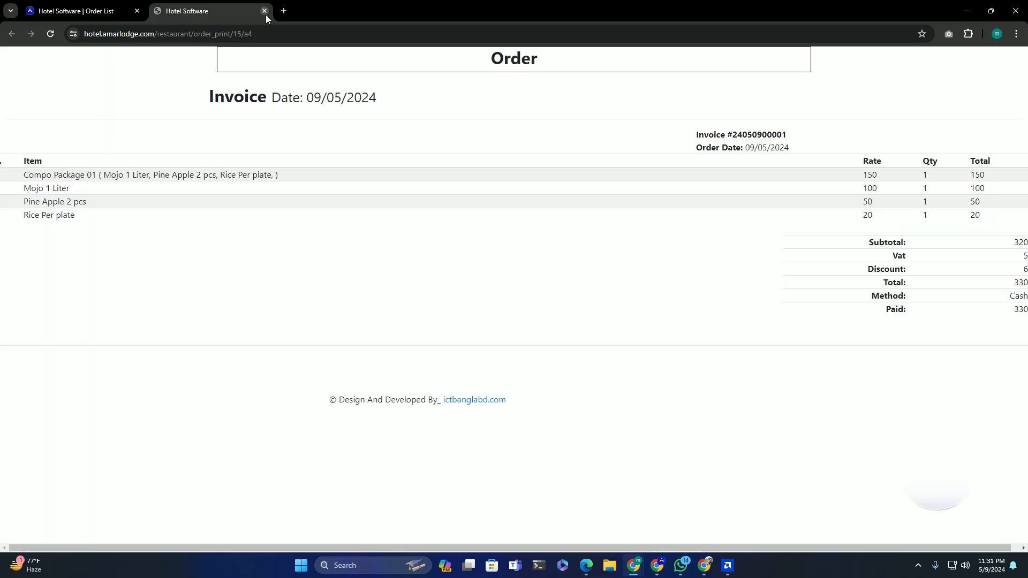
{"action": "left_click", "coordinate": [265, 11]}
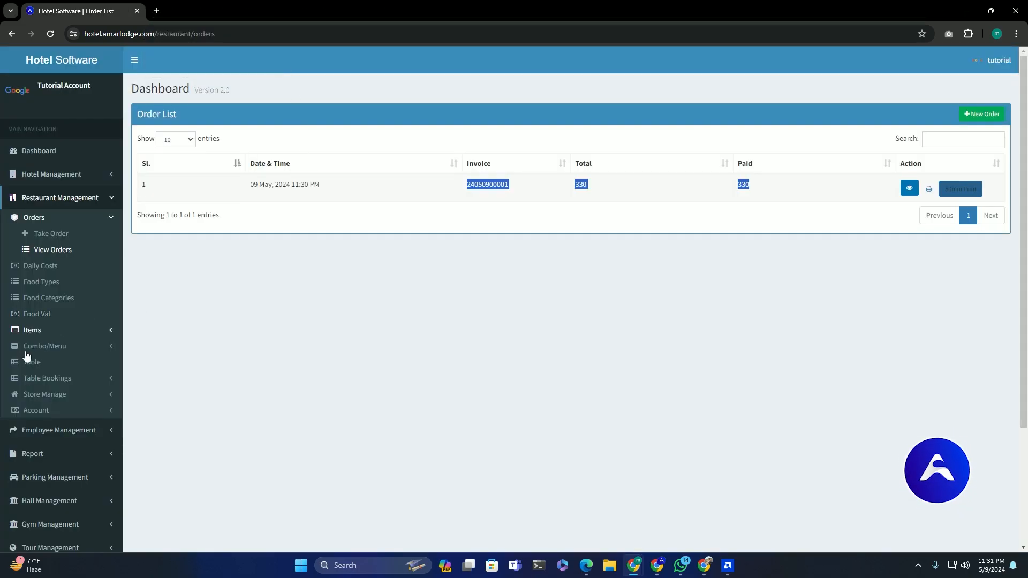
{"action": "left_click", "coordinate": [68, 407]}
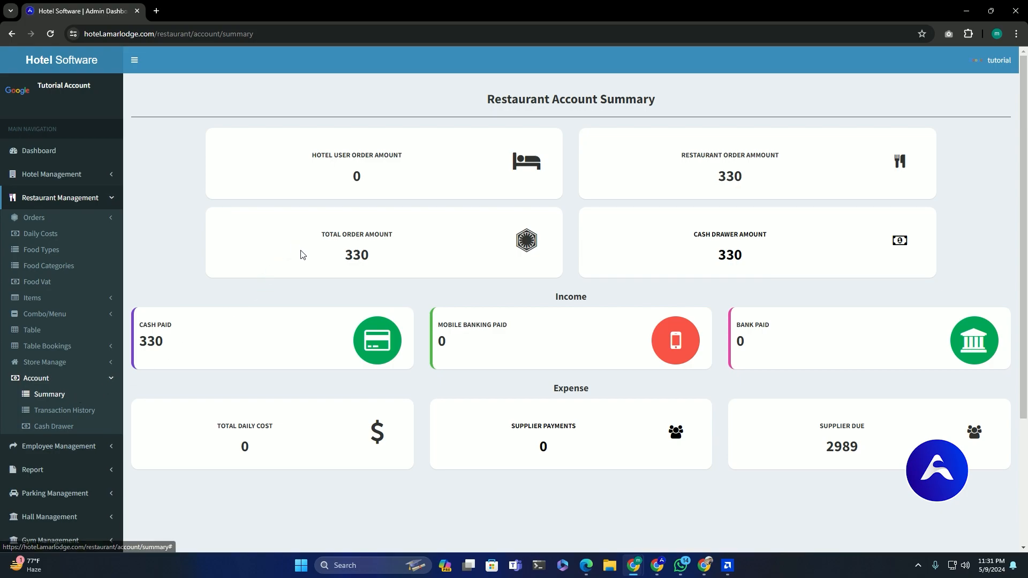
- Check the summary amounts: total order and restaurant order 330, hotel user order 0
{"action": "left_click_drag", "start_coordinate": [342, 255], "coordinate": [387, 258]}
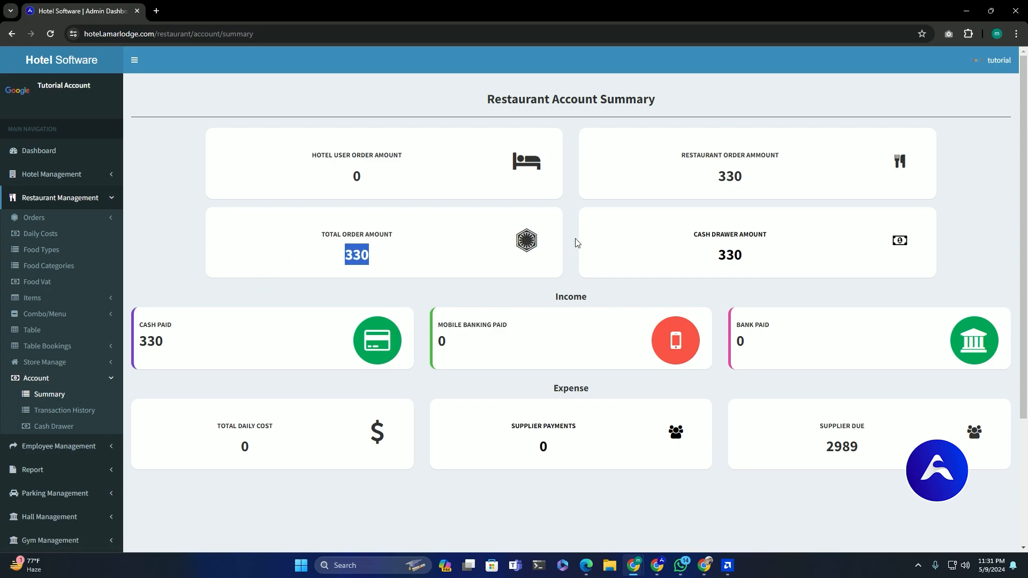
{"action": "left_click_drag", "start_coordinate": [712, 179], "coordinate": [751, 180]}
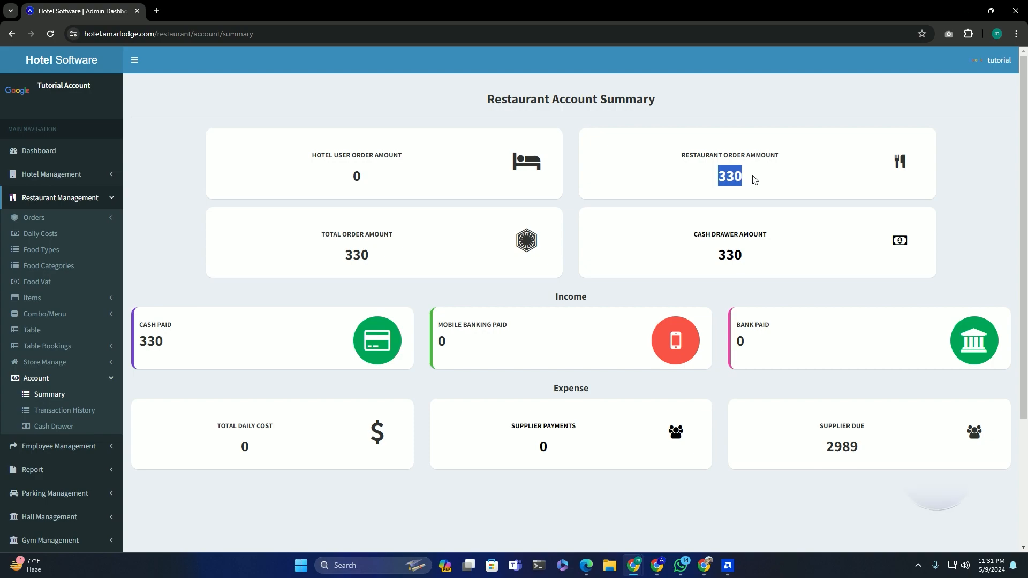
{"action": "left_click", "coordinate": [347, 194]}
{"action": "double_click", "coordinate": [375, 183]}
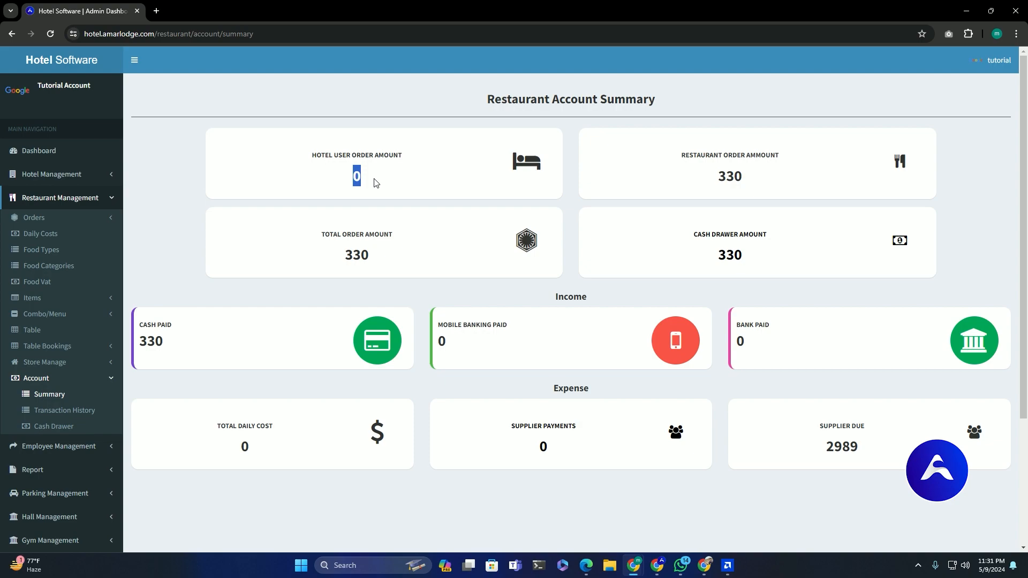
{"action": "left_click_drag", "start_coordinate": [717, 177], "coordinate": [745, 178]}
- Inspect the Cash Drawer transactions (330 in, 0 cash out), then return to the summary
{"action": "left_click_drag", "start_coordinate": [810, 252], "coordinate": [749, 256]}
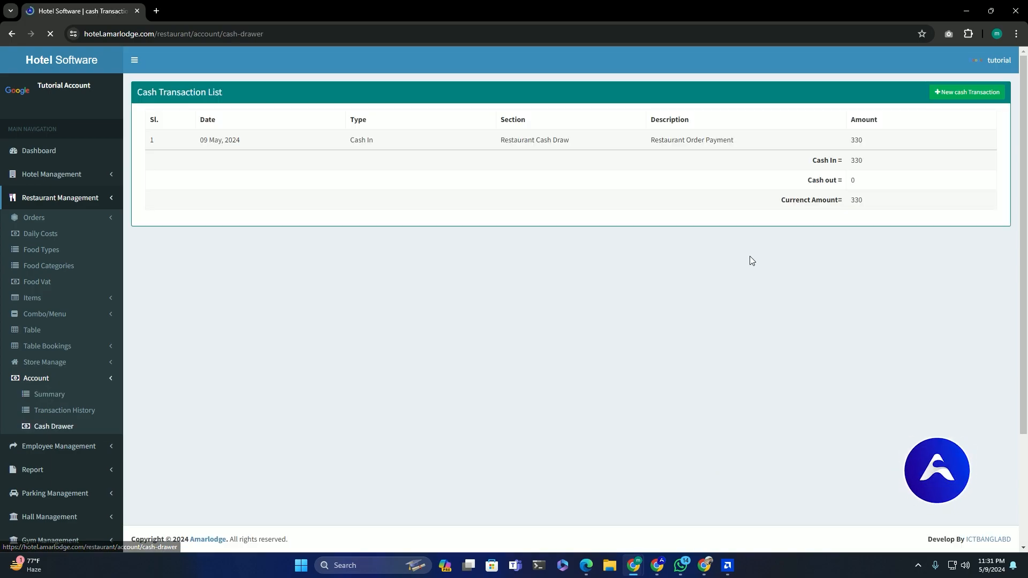
{"action": "left_click_drag", "start_coordinate": [850, 162], "coordinate": [857, 162]}
{"action": "left_click_drag", "start_coordinate": [832, 200], "coordinate": [854, 202]}
{"action": "left_click", "coordinate": [845, 240]}
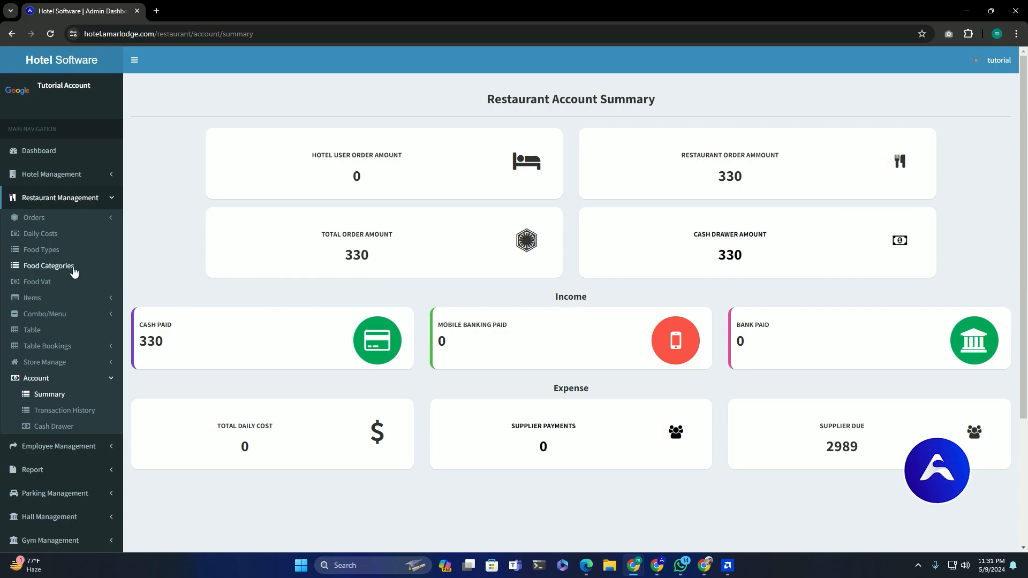
- Save a cash daily cost entry for Tea, amount 30, dated 2024-05-09
{"action": "left_click", "coordinate": [64, 239]}
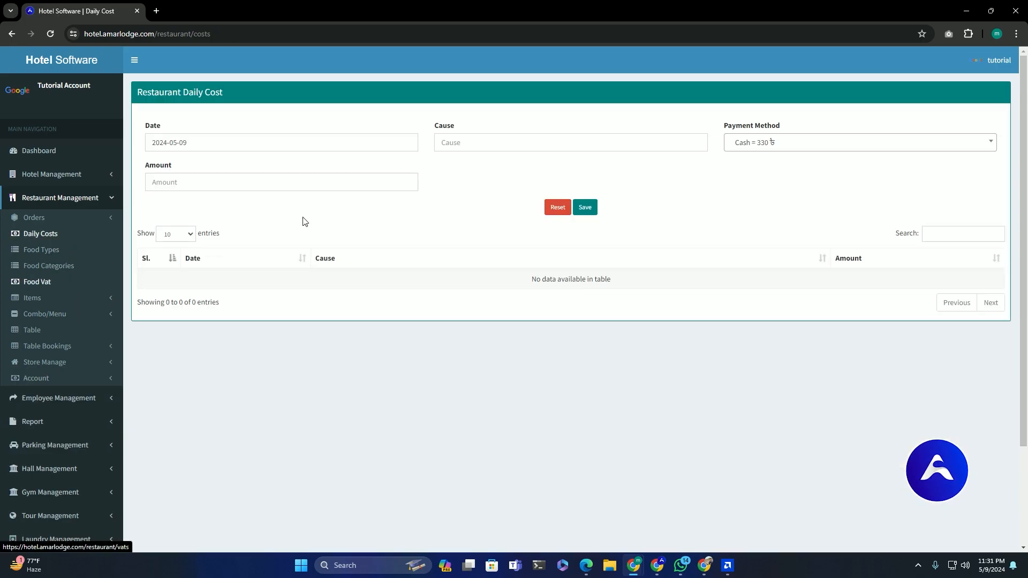
{"action": "left_click", "coordinate": [484, 143]}
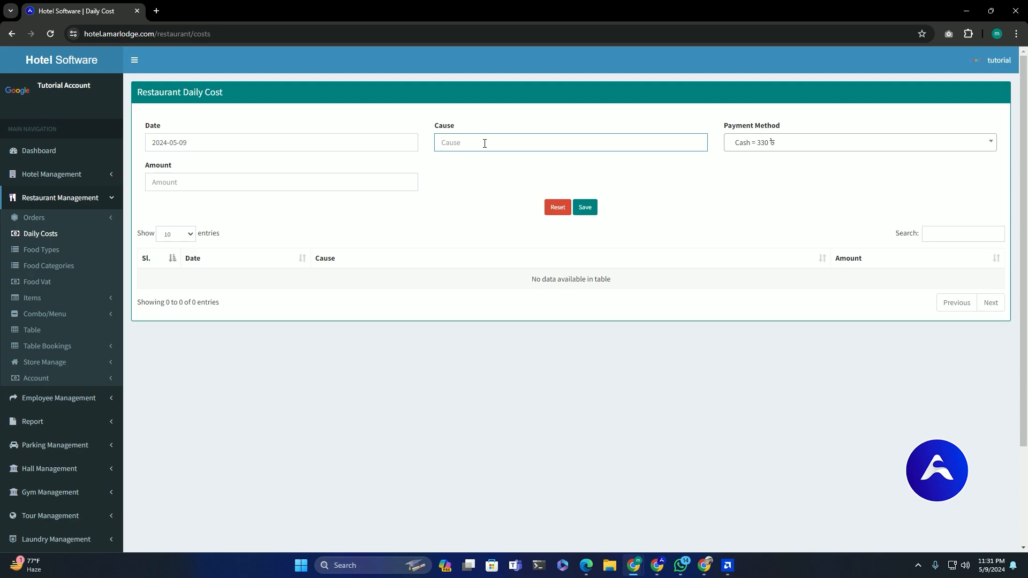
{"action": "type", "text": "Tea"}
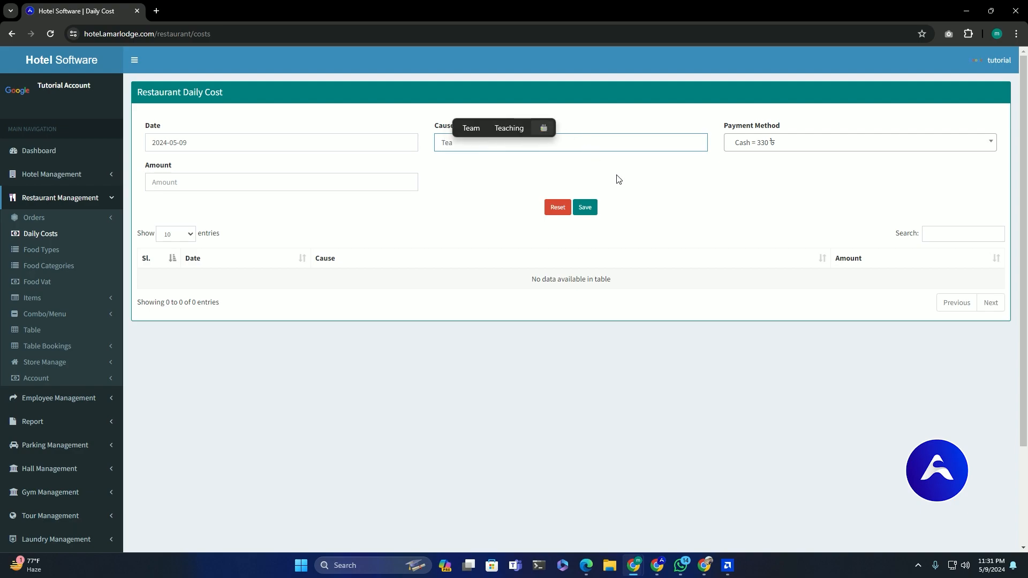
{"action": "left_click", "coordinate": [582, 181]}
{"action": "type", "text": "30"}
{"action": "left_click", "coordinate": [554, 238]}
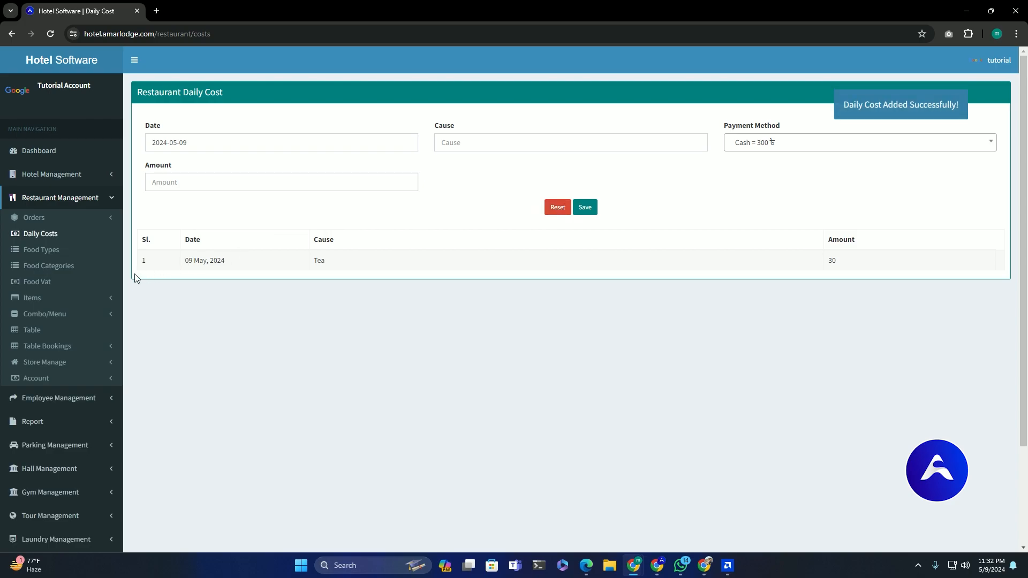
{"action": "left_click", "coordinate": [40, 378]}
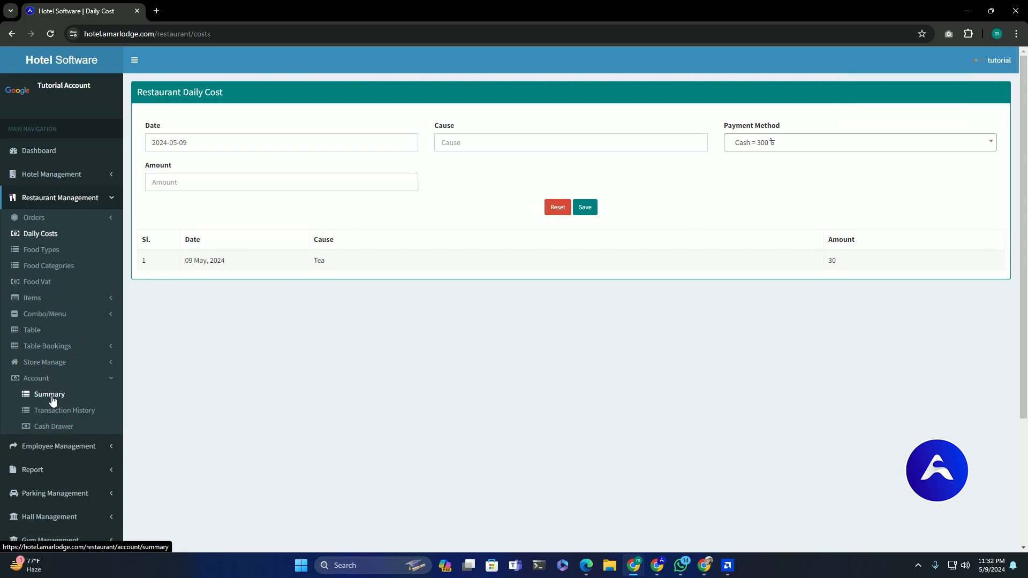
- Verify the restaurant summary's total daily cost of 30, then expand Account Management
{"action": "left_click", "coordinate": [50, 395]}
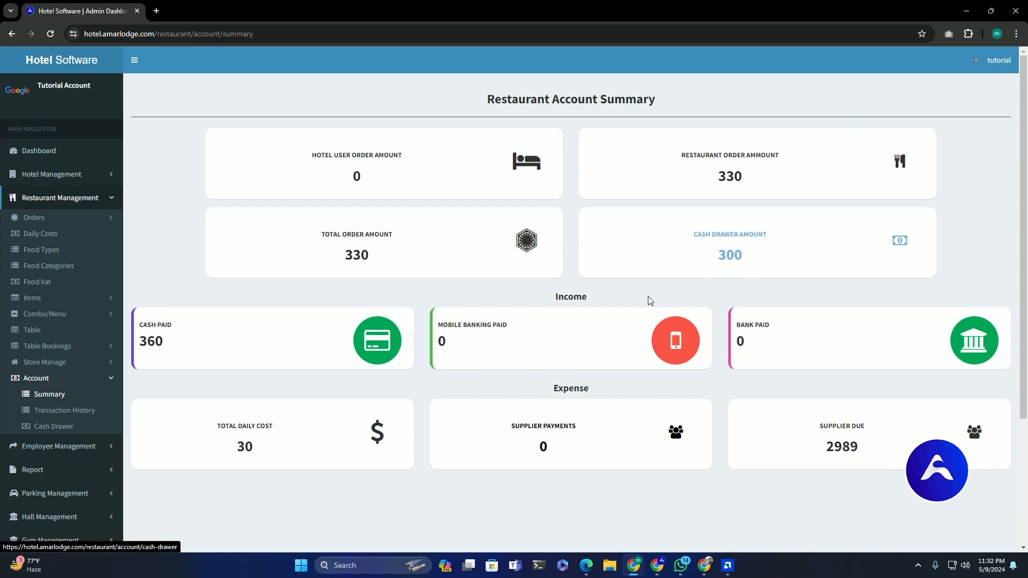
{"action": "left_click_drag", "start_coordinate": [236, 456], "coordinate": [263, 454]}
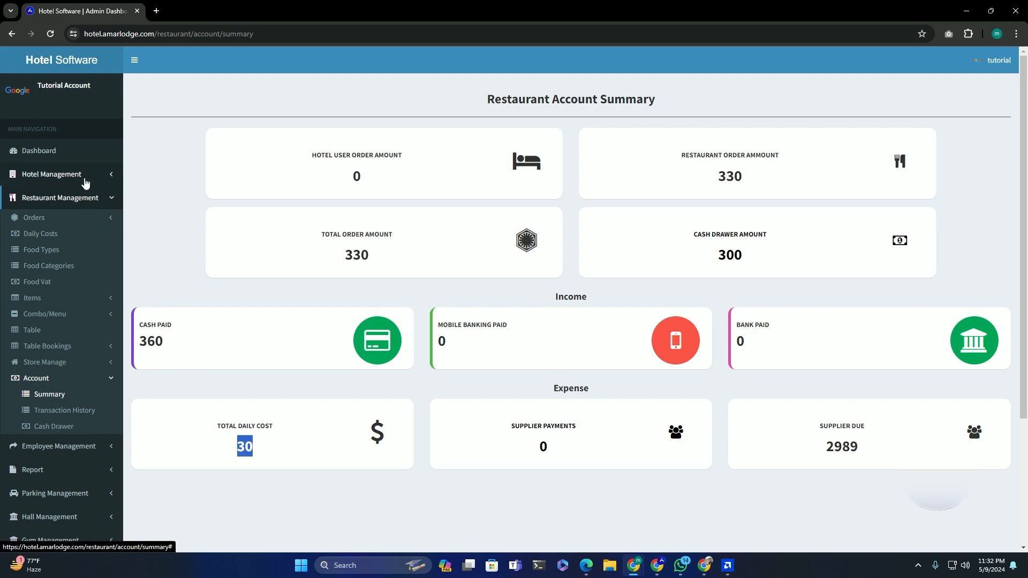
{"action": "scroll", "coordinate": [59, 256], "scroll_direction": "down", "scroll_amount": 2}
{"action": "scroll", "coordinate": [59, 256], "scroll_direction": "down", "scroll_amount": 1}
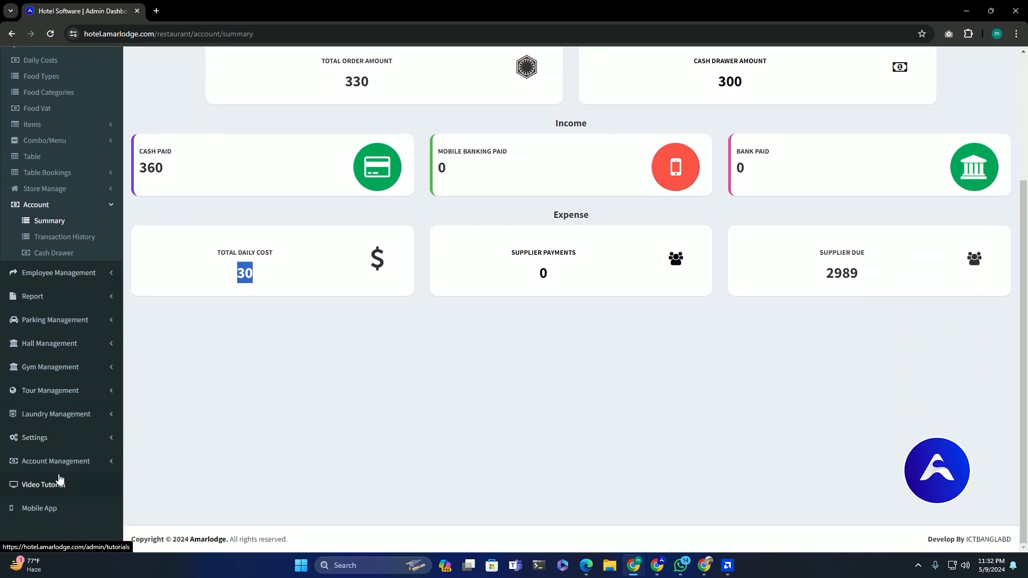
{"action": "left_click", "coordinate": [74, 461]}
{"action": "scroll", "coordinate": [74, 455], "scroll_direction": "up", "scroll_amount": 3}
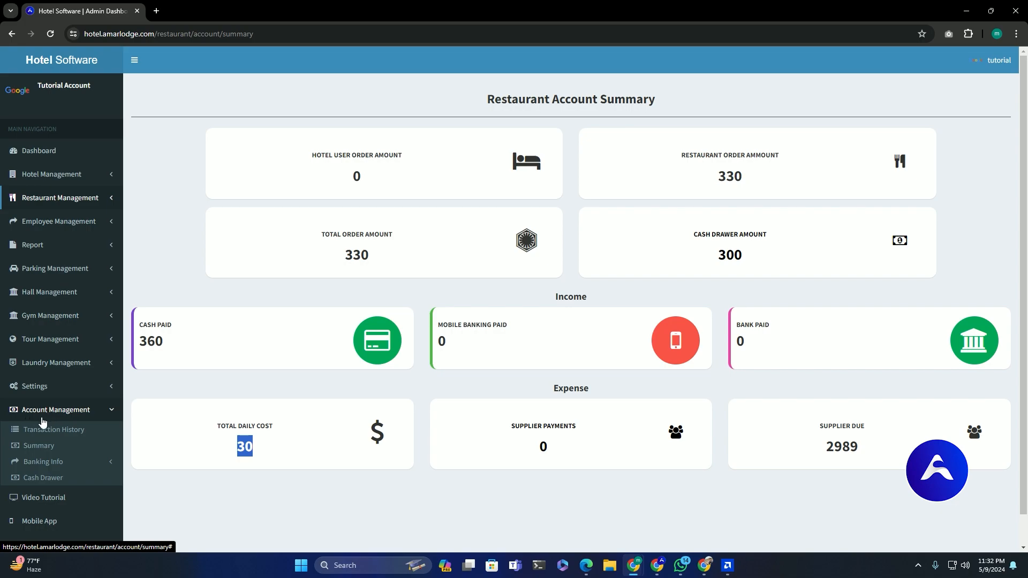
- Review the All Account Summary's restaurant cash drawer of 300 and default bank balance of 900
{"action": "left_click", "coordinate": [44, 452]}
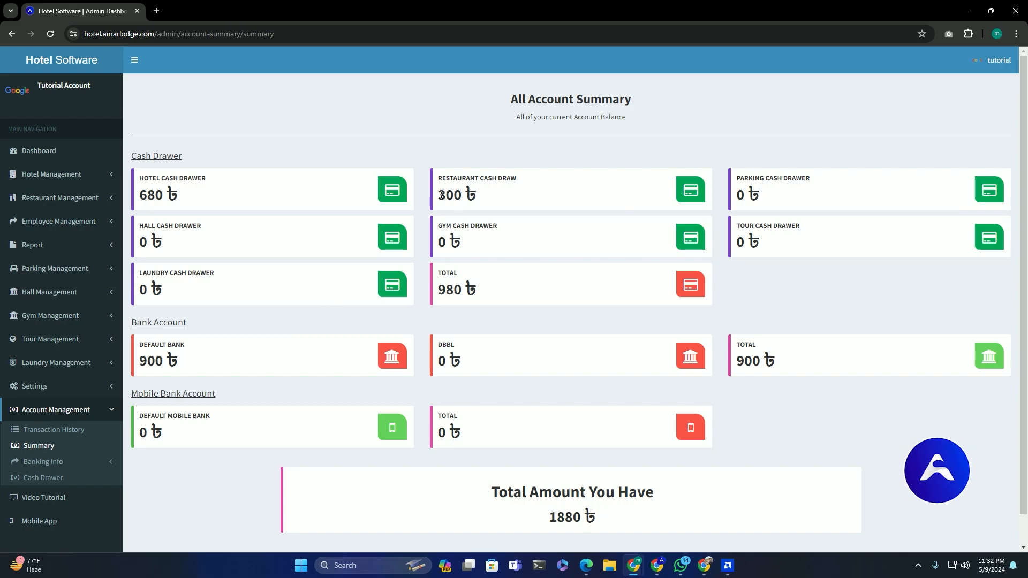
{"action": "double_click", "coordinate": [453, 198]}
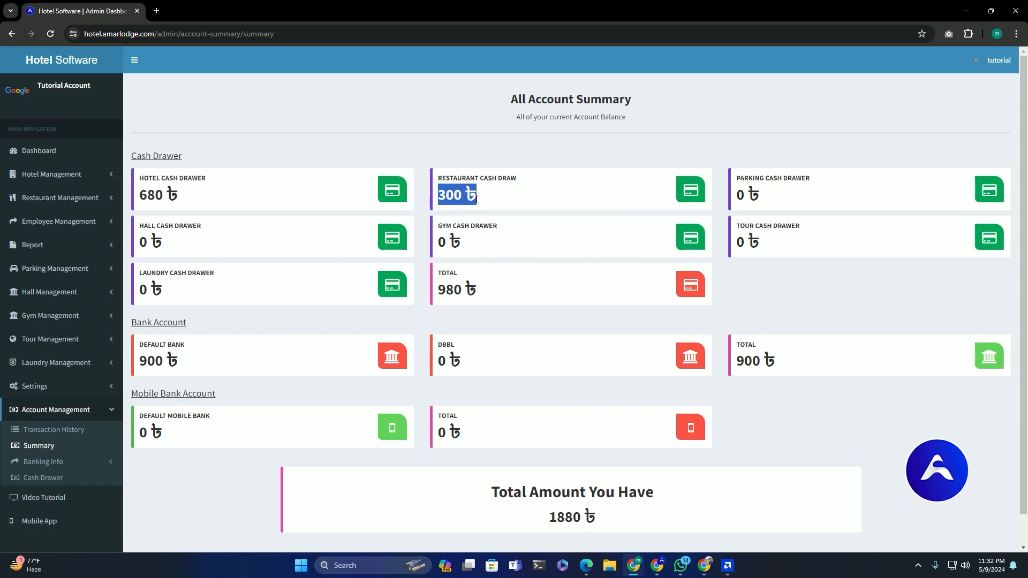
{"action": "left_click_drag", "start_coordinate": [484, 179], "coordinate": [513, 180]}
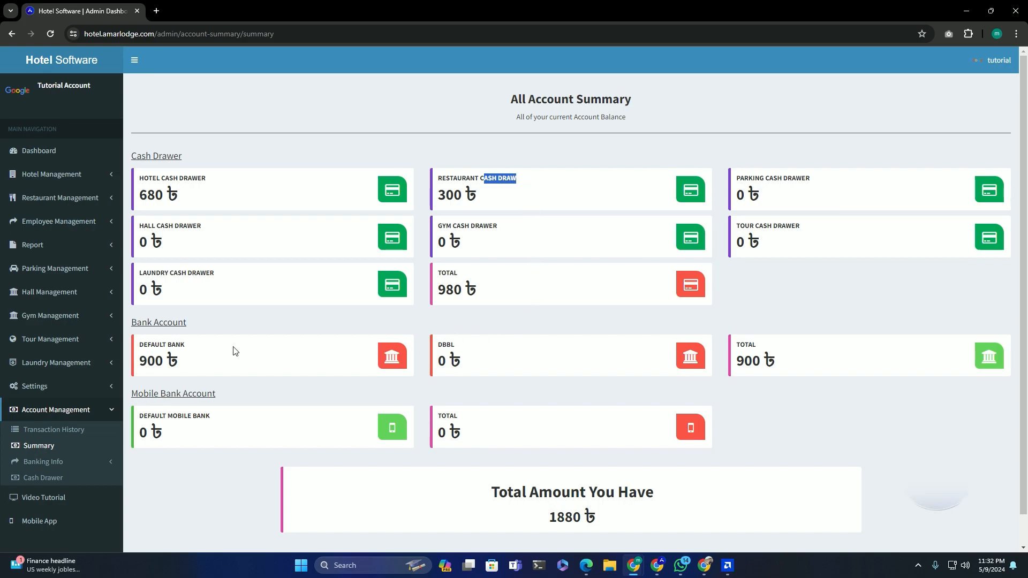
{"action": "left_click_drag", "start_coordinate": [187, 364], "coordinate": [138, 361]}
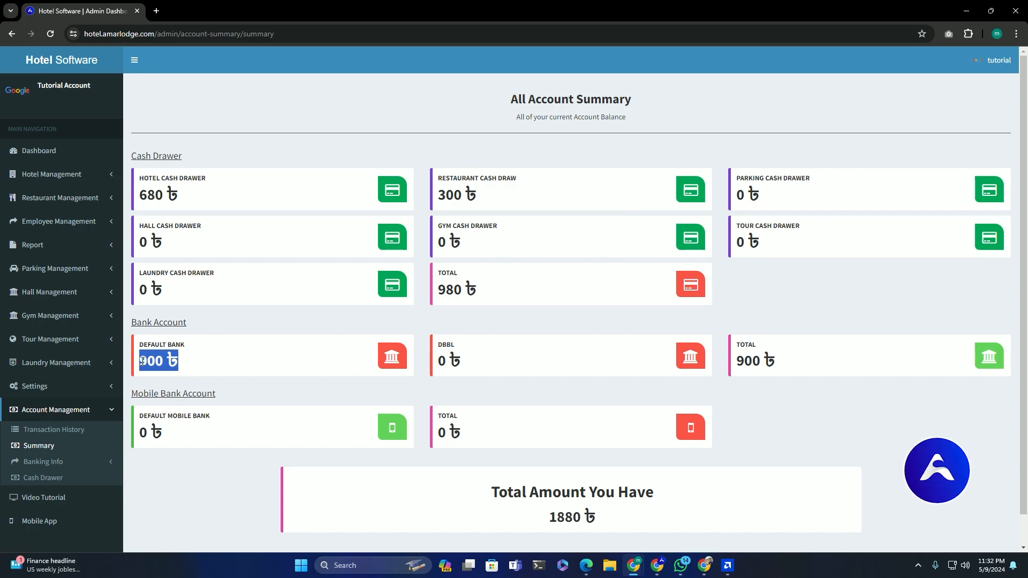
{"action": "left_click", "coordinate": [793, 428]}
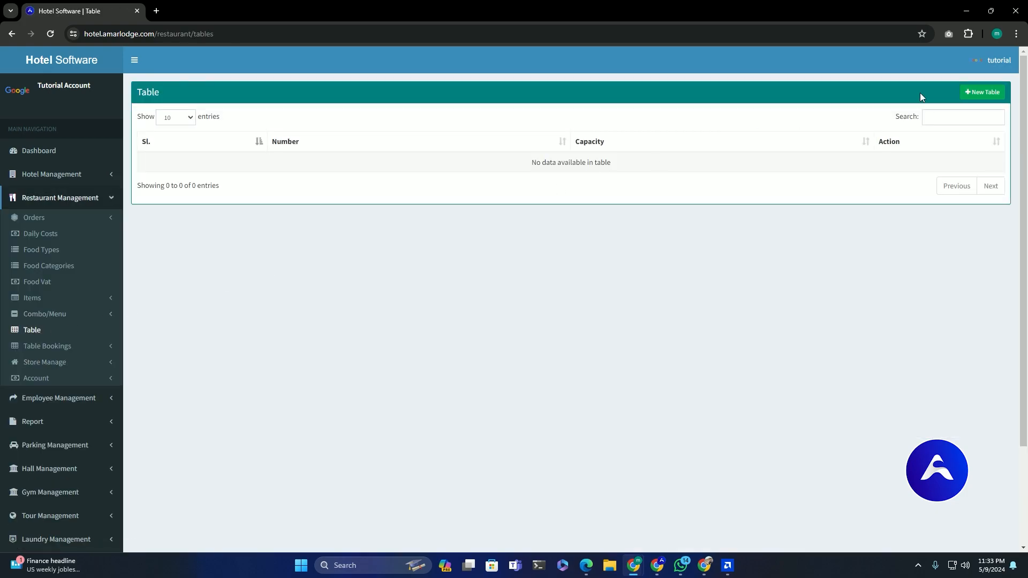
- Add restaurant table 'Table No 21' with a capacity of 15
{"action": "left_click", "coordinate": [982, 92]}
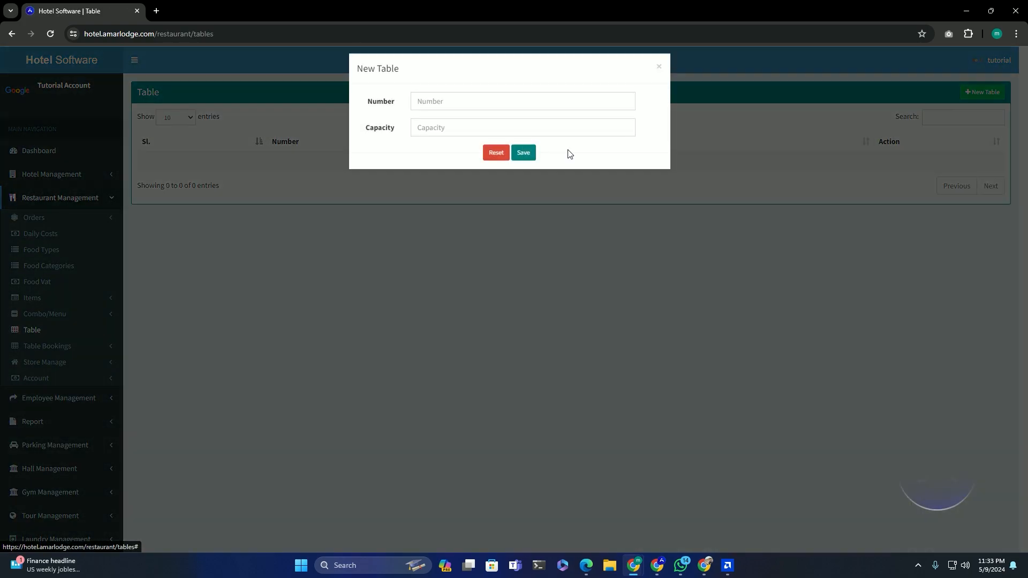
{"action": "left_click", "coordinate": [450, 114]}
{"action": "type", "text": "Table "}
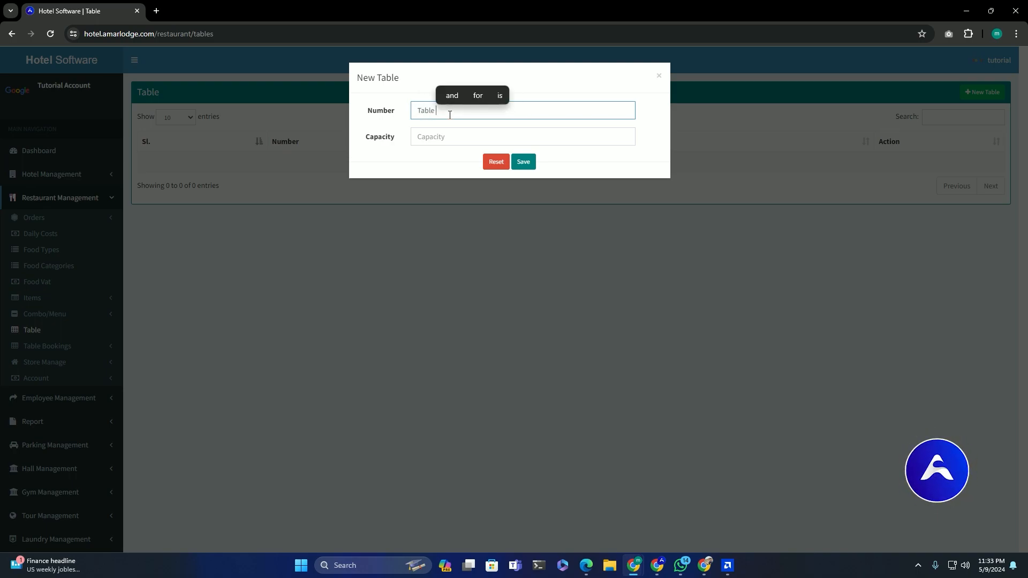
{"action": "type", "text": "No 21"}
{"action": "left_click", "coordinate": [436, 139]}
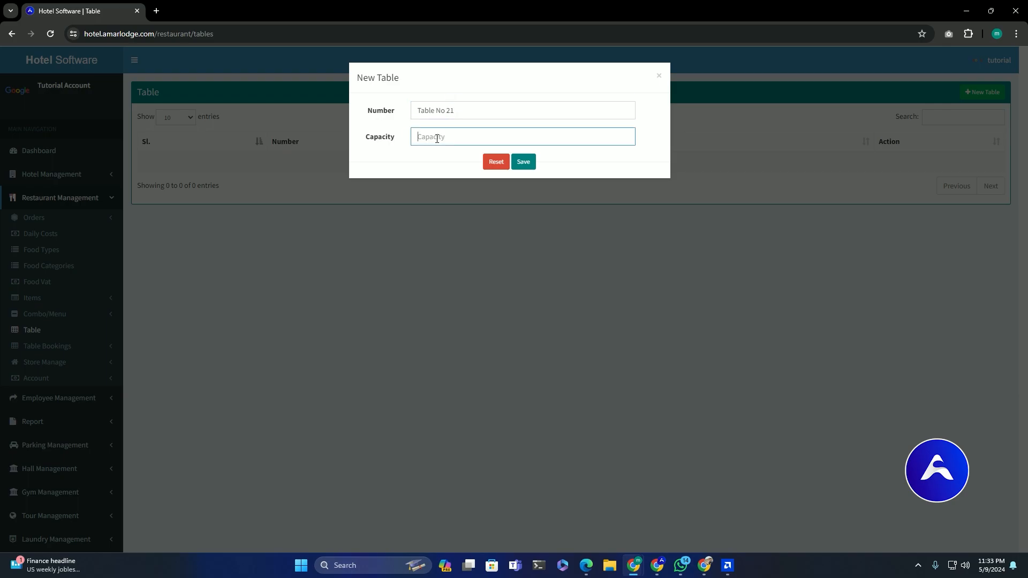
{"action": "type", "text": "15"}
{"action": "left_click", "coordinate": [523, 161]}
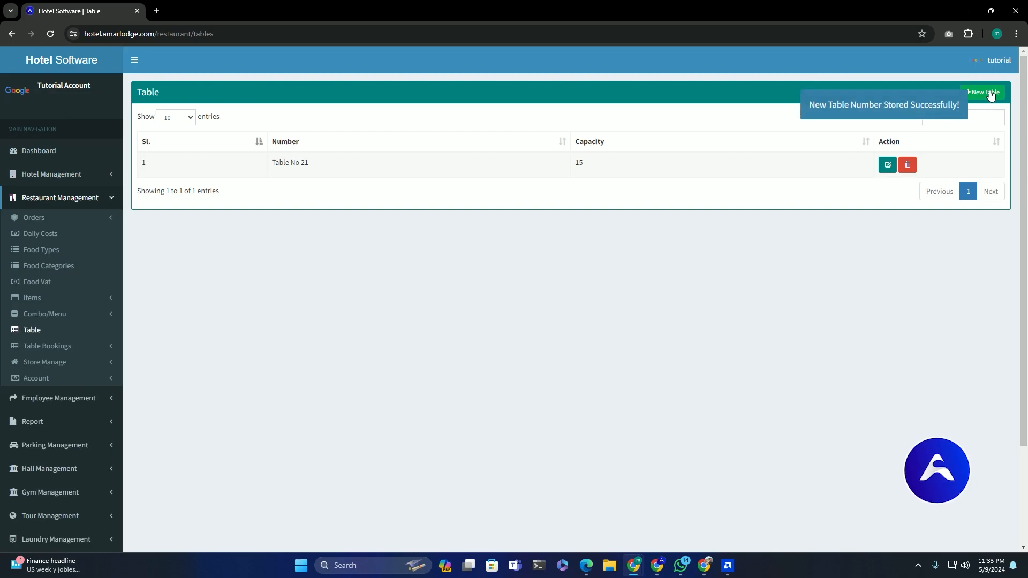
- Add restaurant table 'Table No 22' with a capacity of 20
{"action": "left_click", "coordinate": [987, 92]}
{"action": "left_click", "coordinate": [493, 111]}
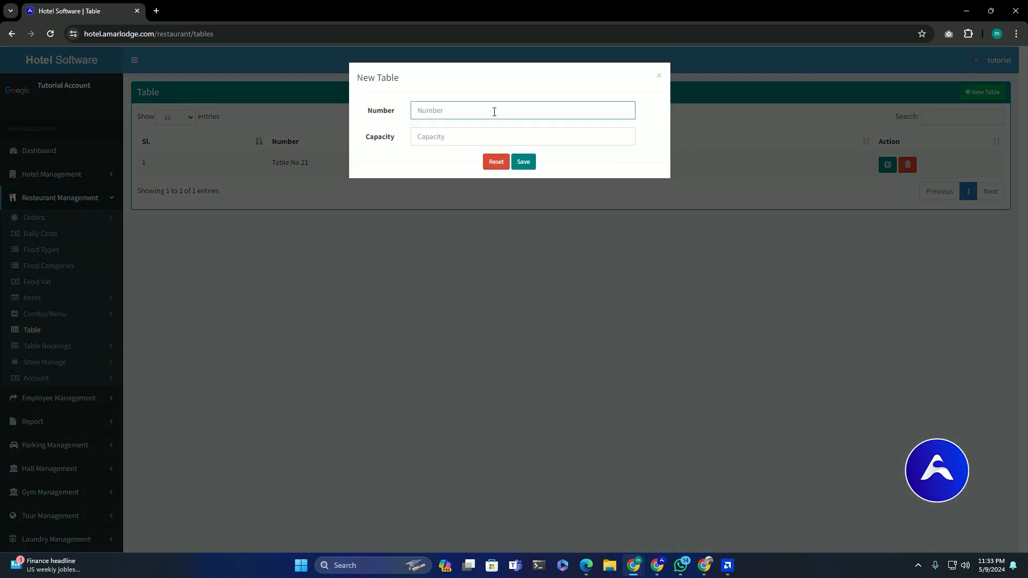
{"action": "type", "text": "T"}
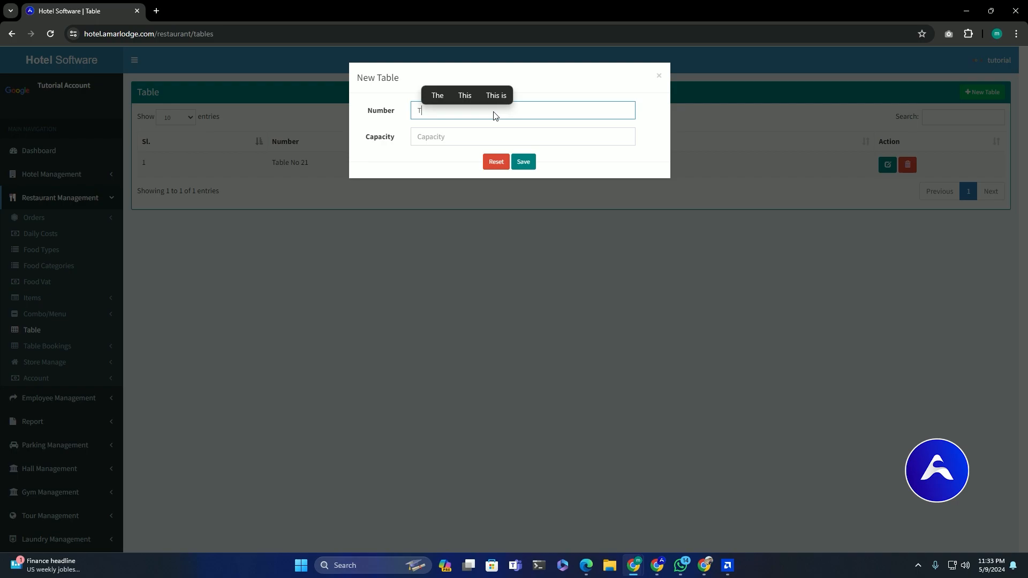
{"action": "type", "text": "able No 22"}
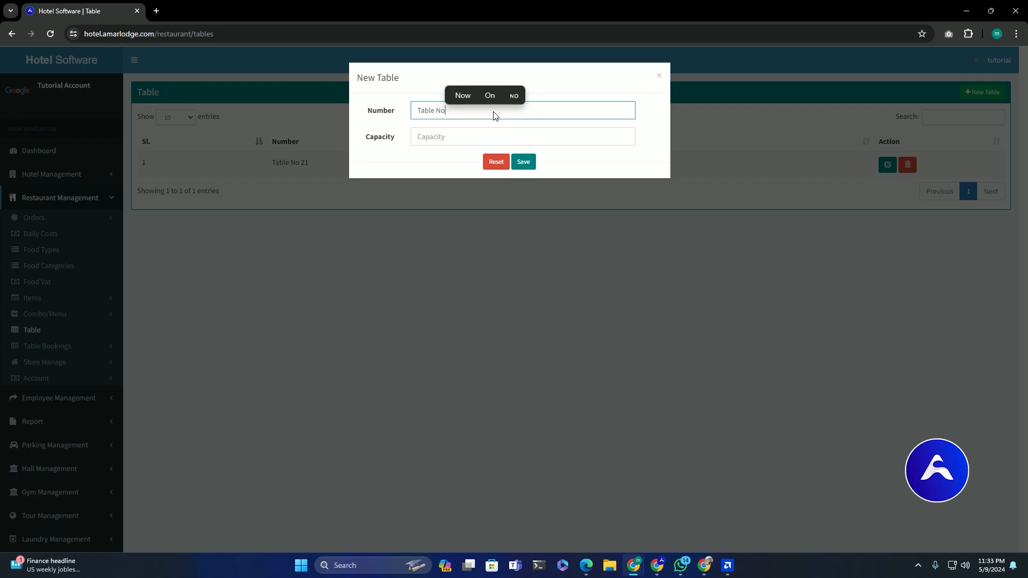
{"action": "left_click", "coordinate": [461, 129]}
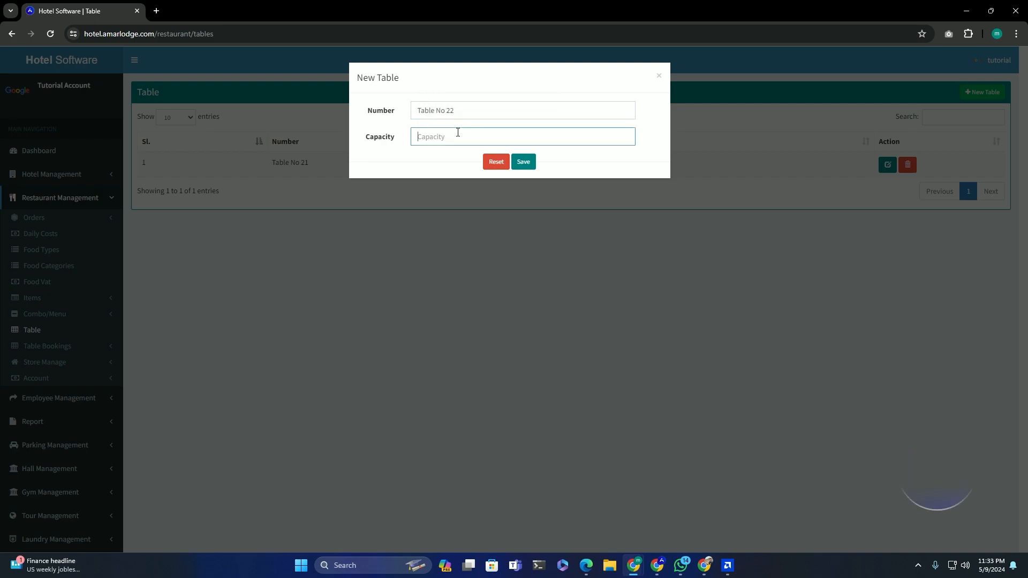
{"action": "type", "text": "20"}
{"action": "left_click", "coordinate": [527, 162]}
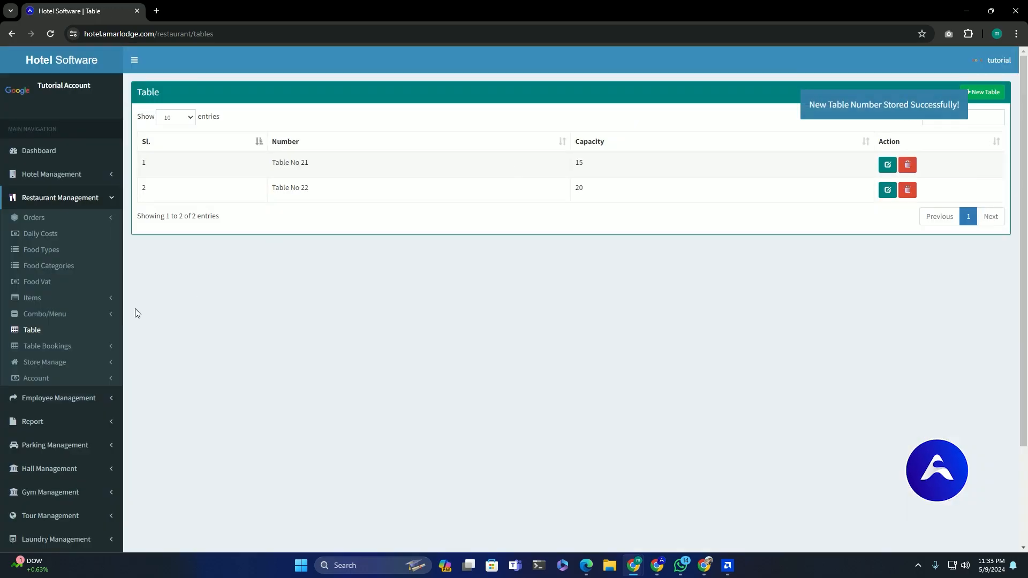
{"action": "left_click", "coordinate": [82, 348]}
- Start a new table booking for room 101 with the existing customer and Table No 21
{"action": "left_click", "coordinate": [72, 362]}
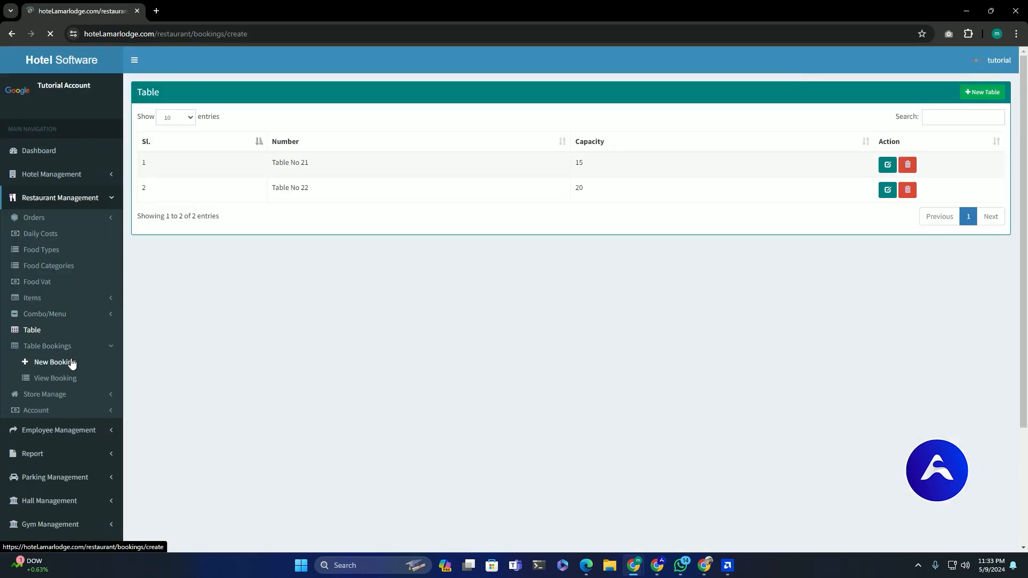
{"action": "double_click", "coordinate": [181, 147]}
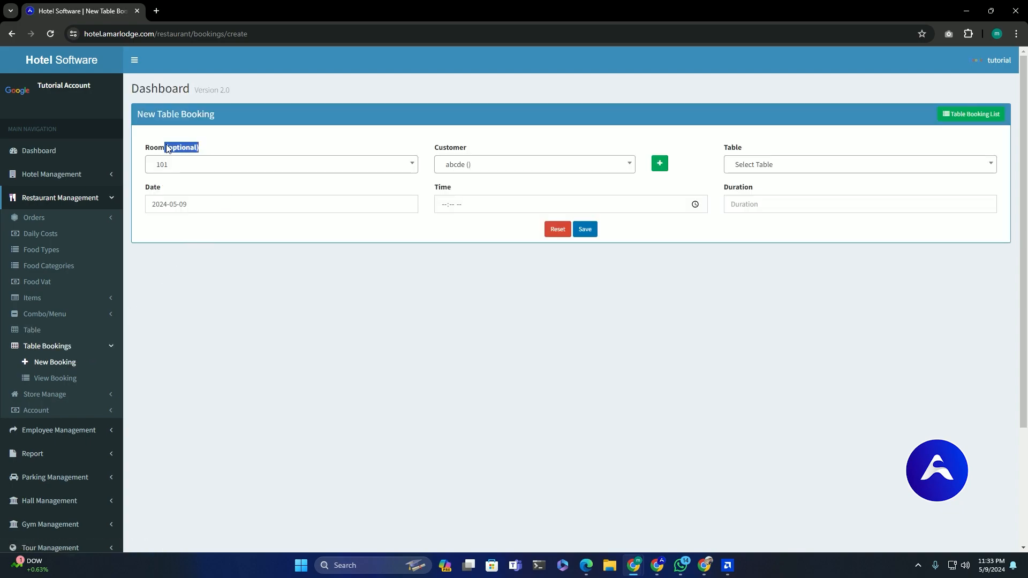
{"action": "left_click_drag", "start_coordinate": [144, 147], "coordinate": [204, 147]}
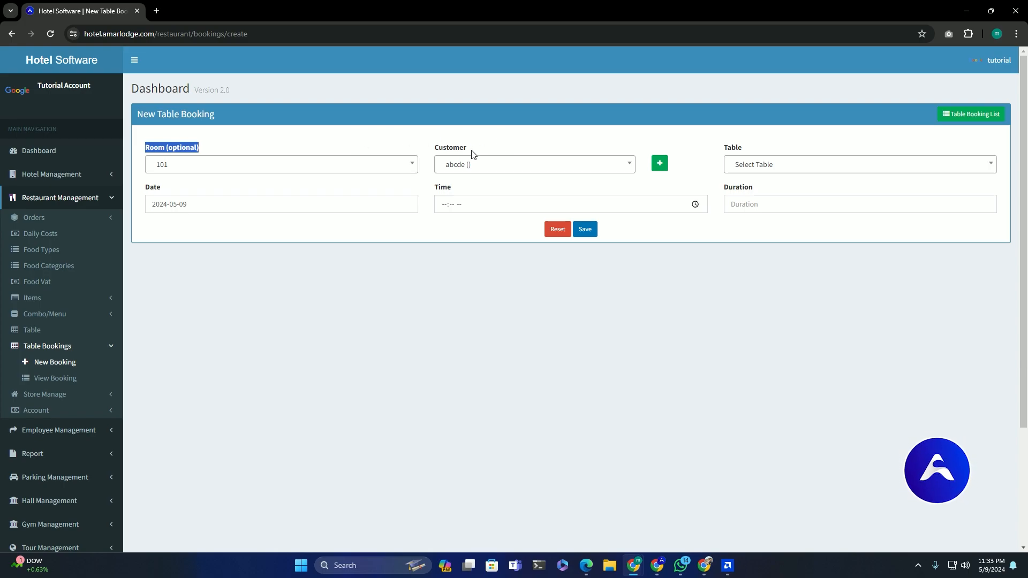
{"action": "left_click_drag", "start_coordinate": [479, 152], "coordinate": [416, 152]}
{"action": "left_click", "coordinate": [479, 164]}
{"action": "left_click", "coordinate": [466, 282]}
{"action": "left_click", "coordinate": [661, 166]}
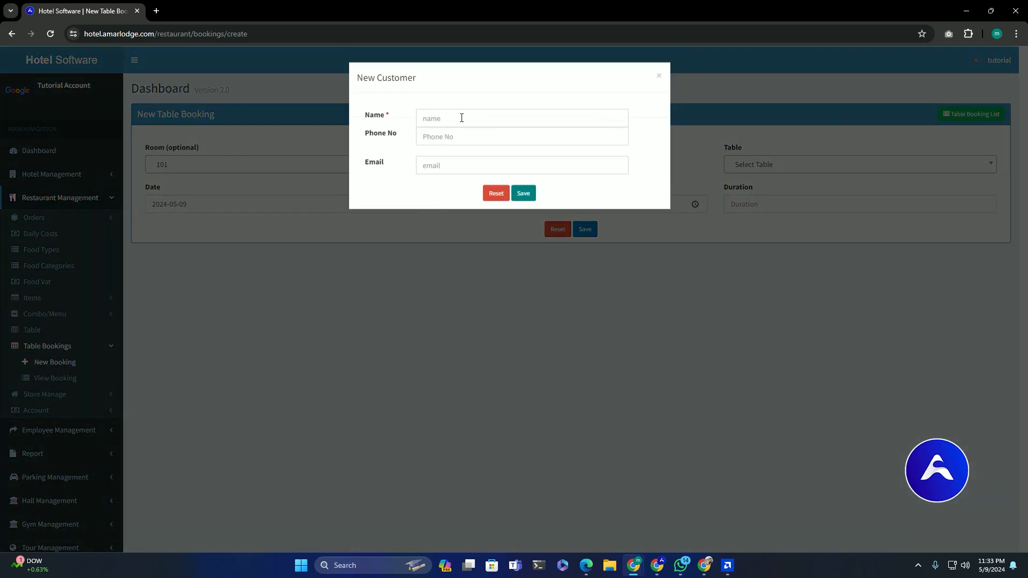
{"action": "left_click", "coordinate": [523, 295]}
{"action": "left_click", "coordinate": [760, 166]}
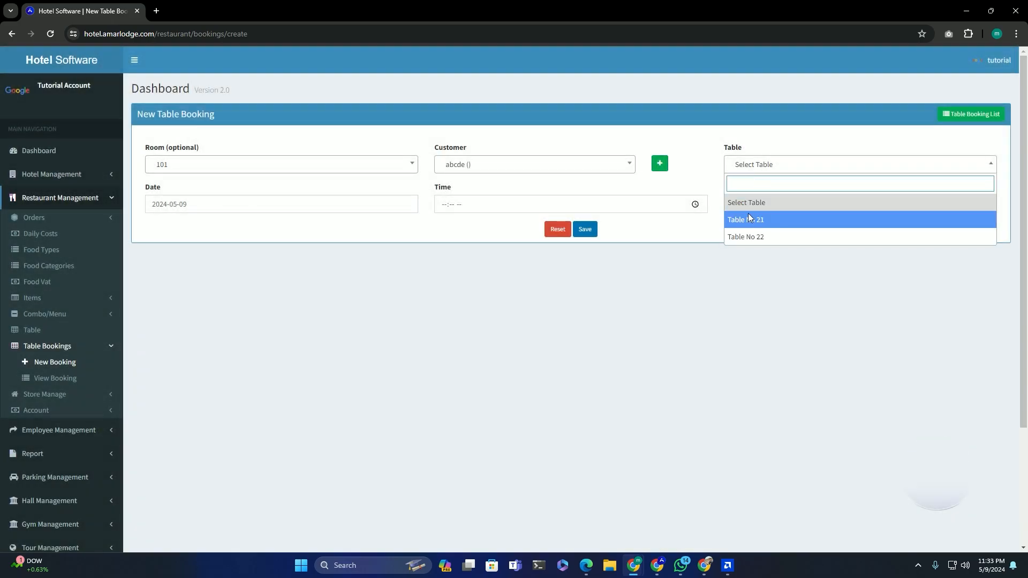
{"action": "left_click", "coordinate": [760, 220]}
{"action": "left_click", "coordinate": [506, 170]}
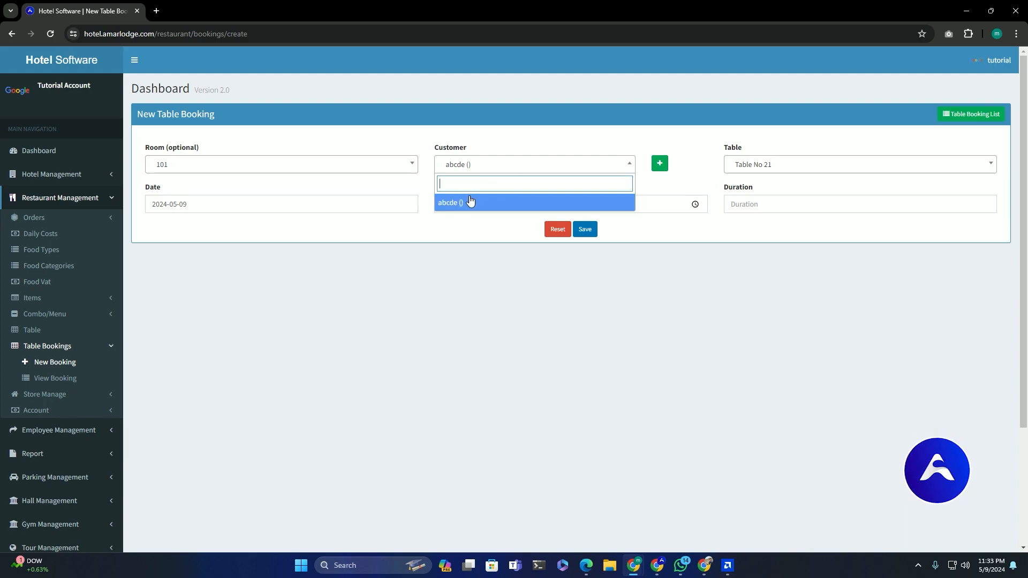
{"action": "left_click", "coordinate": [204, 204]}
- Set the booking for 16 May 2024 at 03:38 PM, duration 2, and save it
{"action": "left_click", "coordinate": [202, 202]}
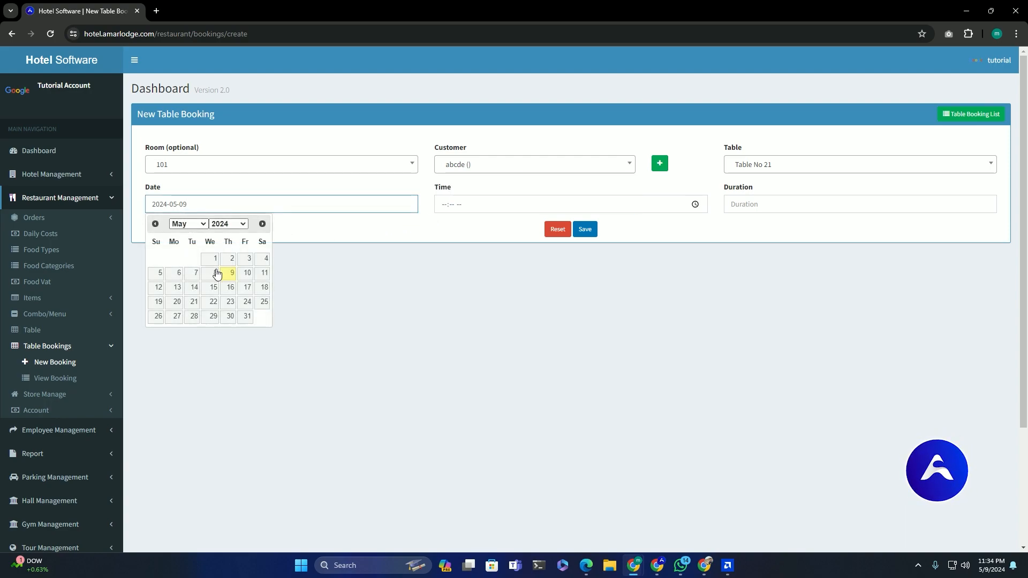
{"action": "left_click", "coordinate": [230, 287]}
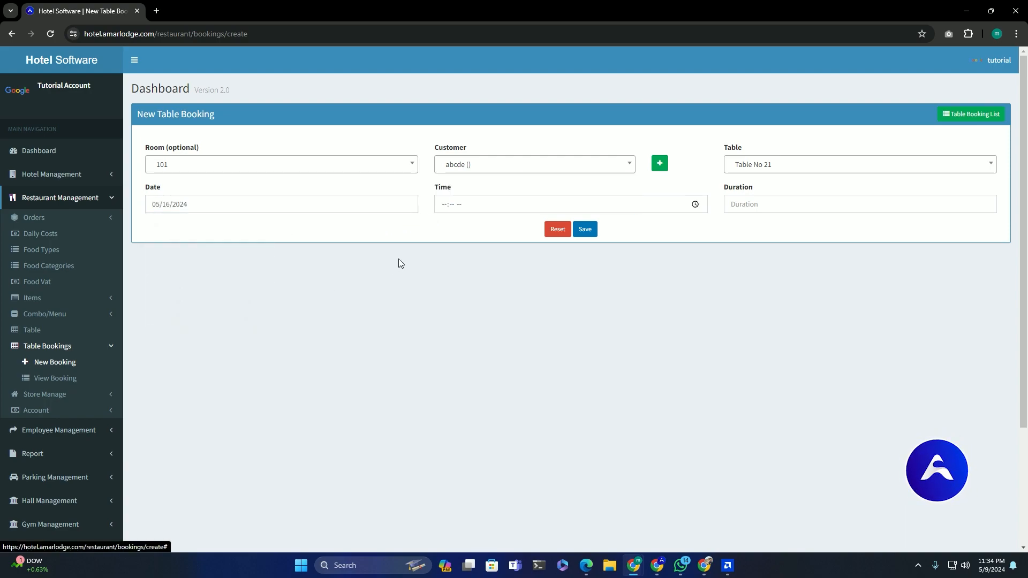
{"action": "left_click", "coordinate": [694, 205]}
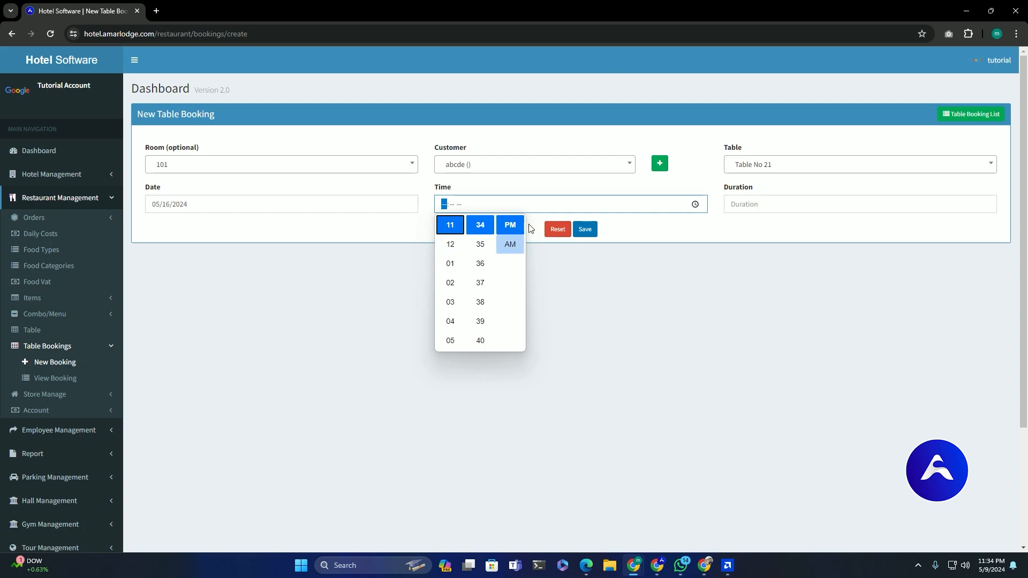
{"action": "left_click", "coordinate": [450, 304]}
{"action": "left_click", "coordinate": [480, 302]}
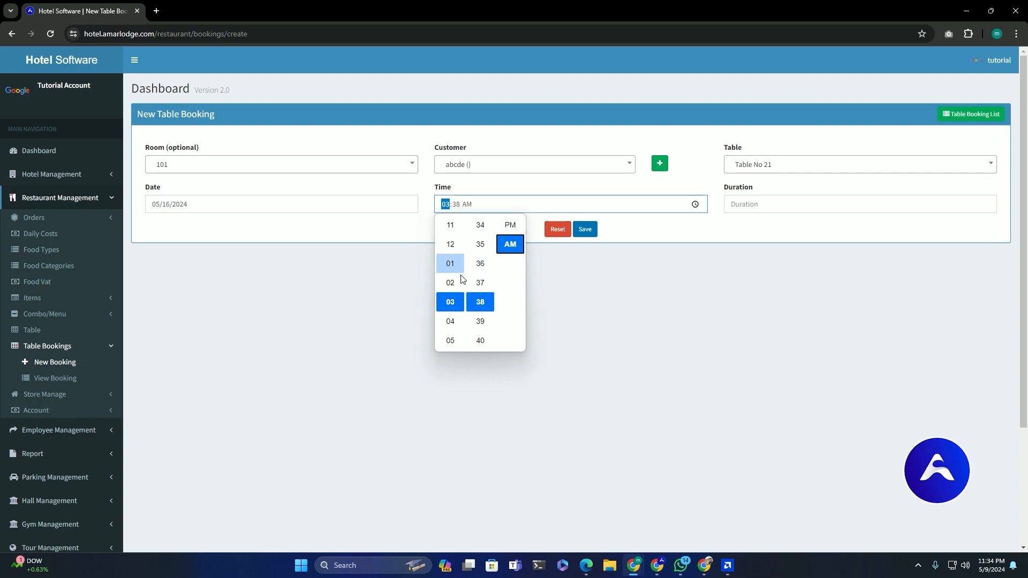
{"action": "left_click", "coordinate": [674, 233]}
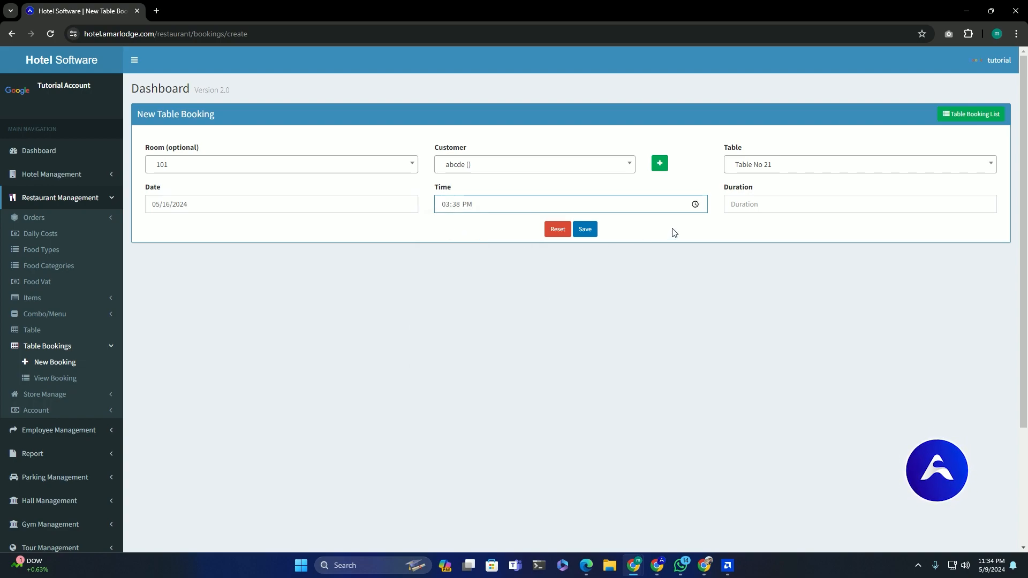
{"action": "left_click", "coordinate": [760, 204]}
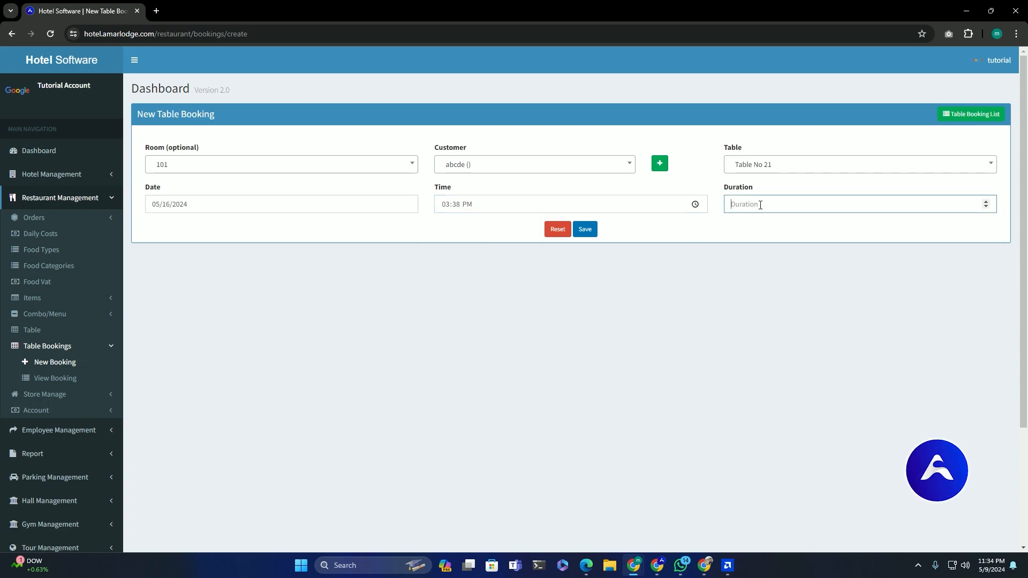
{"action": "left_click", "coordinate": [591, 234]}
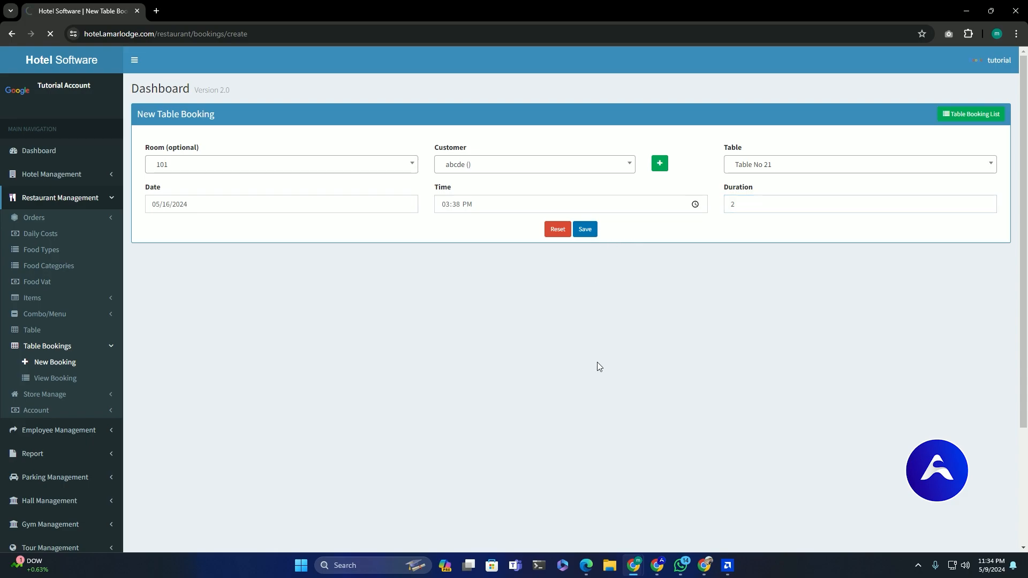
- Review the Table No 21 booking's date, 03:38 PM time and duration 2 in the booking list
{"action": "left_click", "coordinate": [68, 383]}
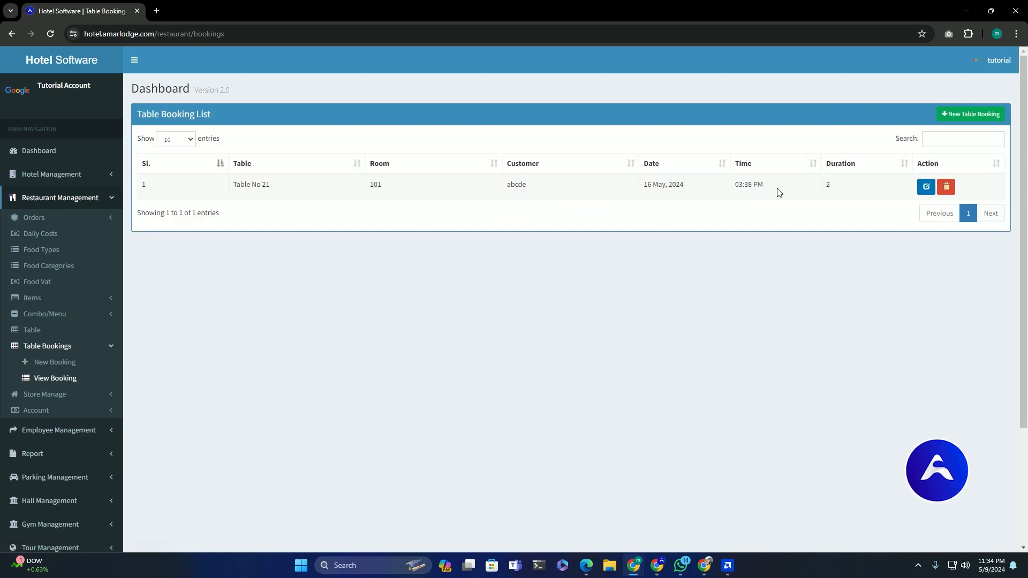
{"action": "left_click_drag", "start_coordinate": [722, 184], "coordinate": [613, 189]}
{"action": "left_click_drag", "start_coordinate": [829, 184], "coordinate": [627, 191]}
{"action": "left_click", "coordinate": [673, 262]}
{"action": "scroll", "coordinate": [71, 436], "scroll_direction": "down", "scroll_amount": 1}
{"action": "scroll", "coordinate": [71, 436], "scroll_direction": "down", "scroll_amount": 2}
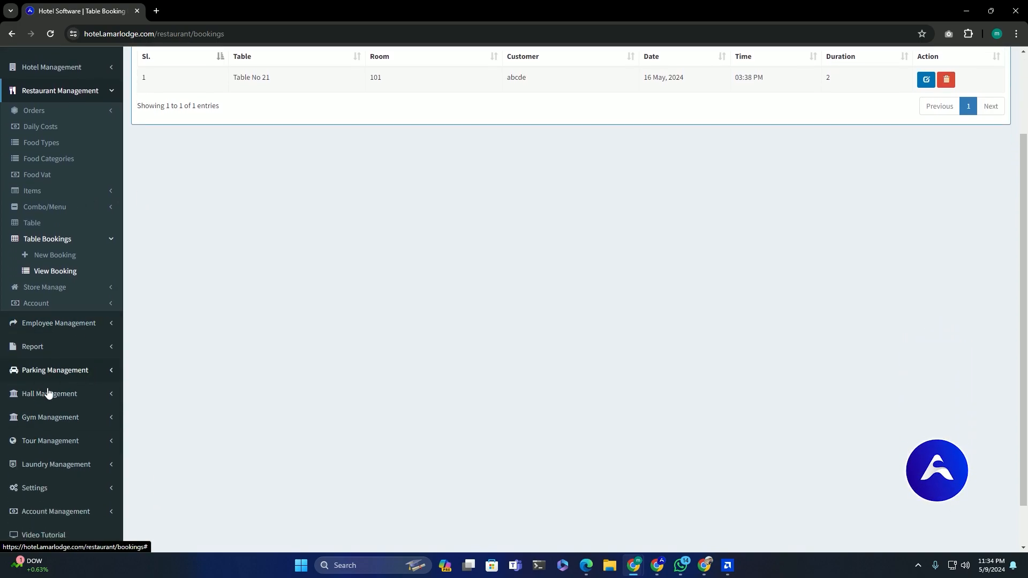
{"action": "scroll", "coordinate": [85, 491], "scroll_direction": "down", "scroll_amount": 1}
{"action": "scroll", "coordinate": [88, 491], "scroll_direction": "up", "scroll_amount": 3}
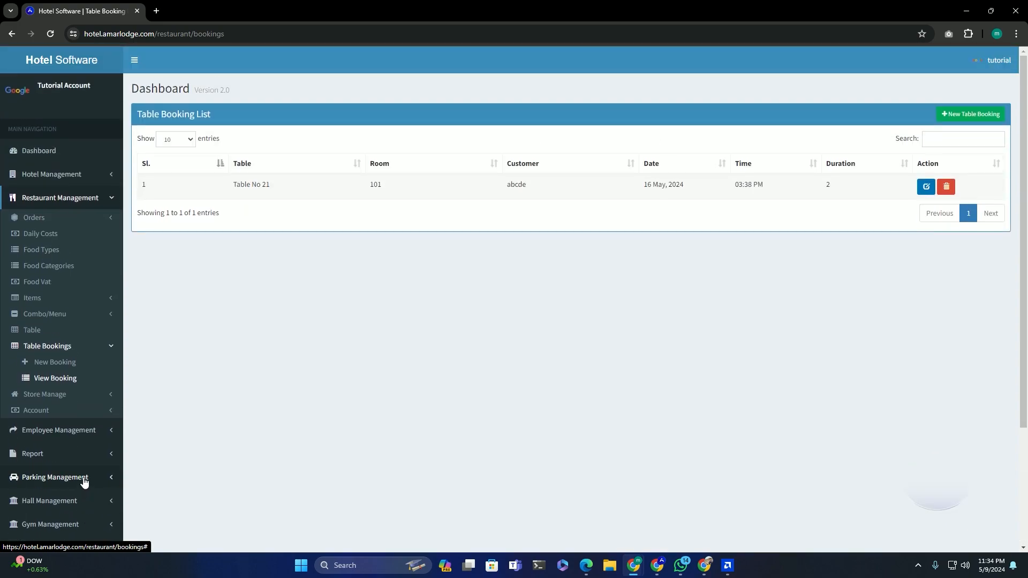